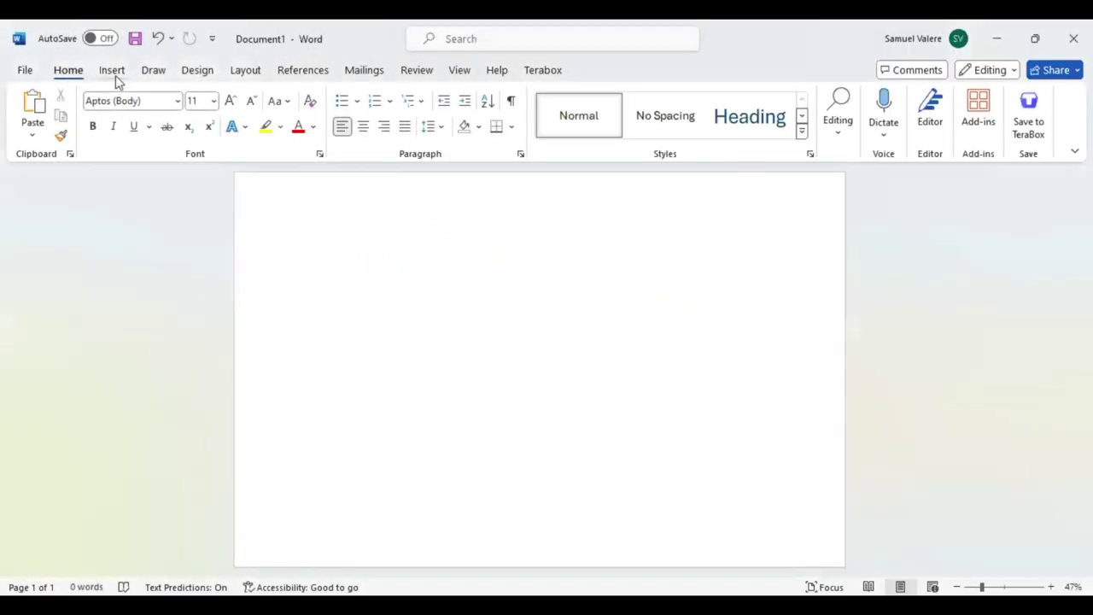
# - Draw a rectangle and stretch it to cover the whole page
pyautogui.click(115, 73)
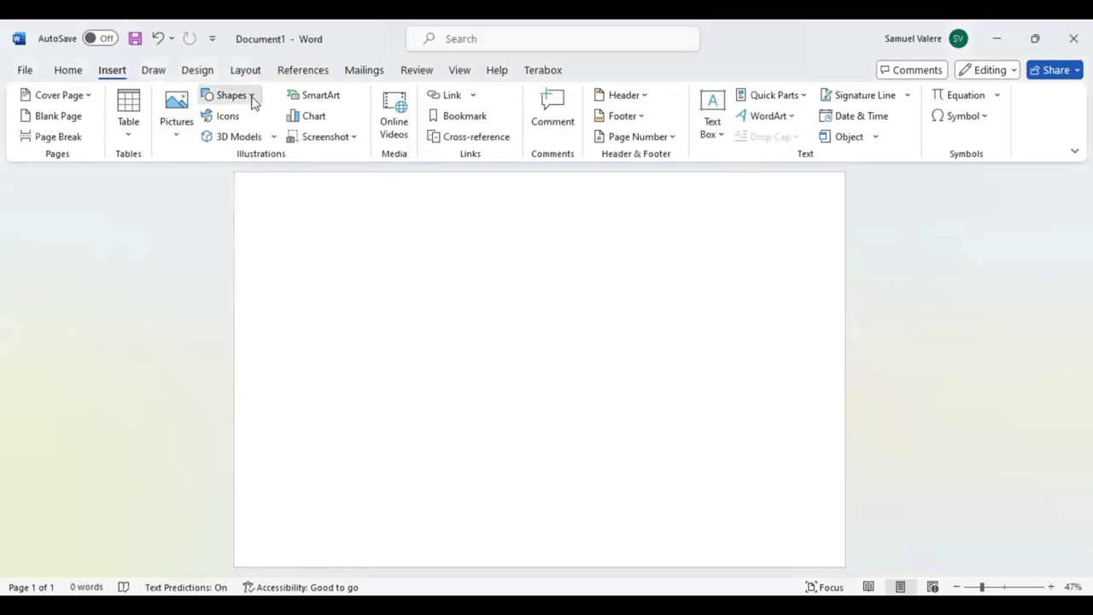
pyautogui.click(231, 95)
pyautogui.click(208, 246)
pyautogui.moveTo(261, 196); pyautogui.dragTo(722, 442)
pyautogui.moveTo(256, 194); pyautogui.dragTo(196, 167)
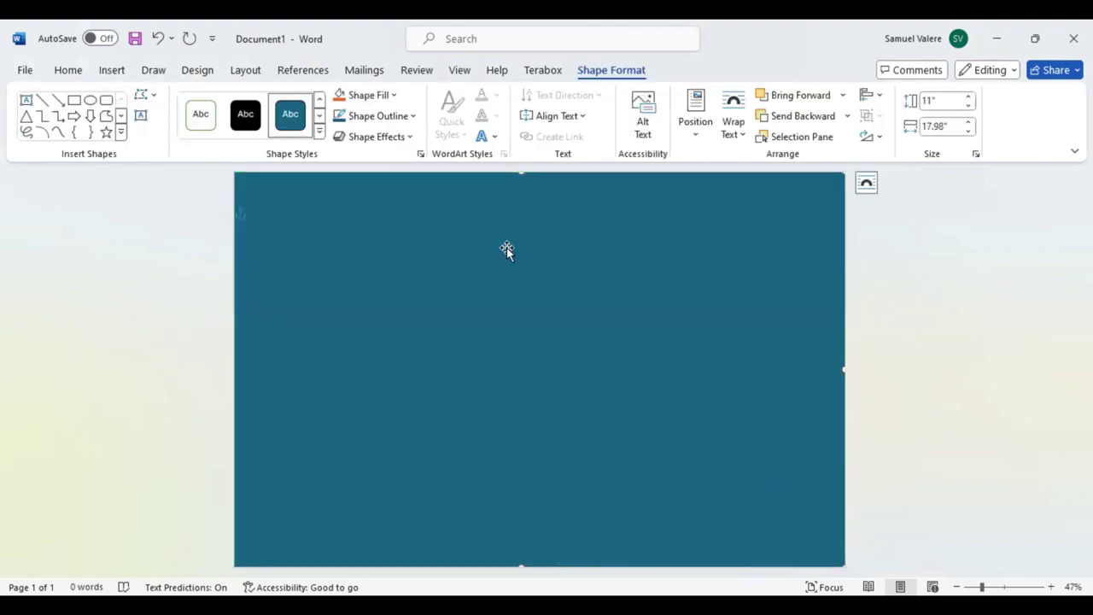
# - Remove the rectangle's outline and bring up the gradient fill variations
pyautogui.click(413, 116)
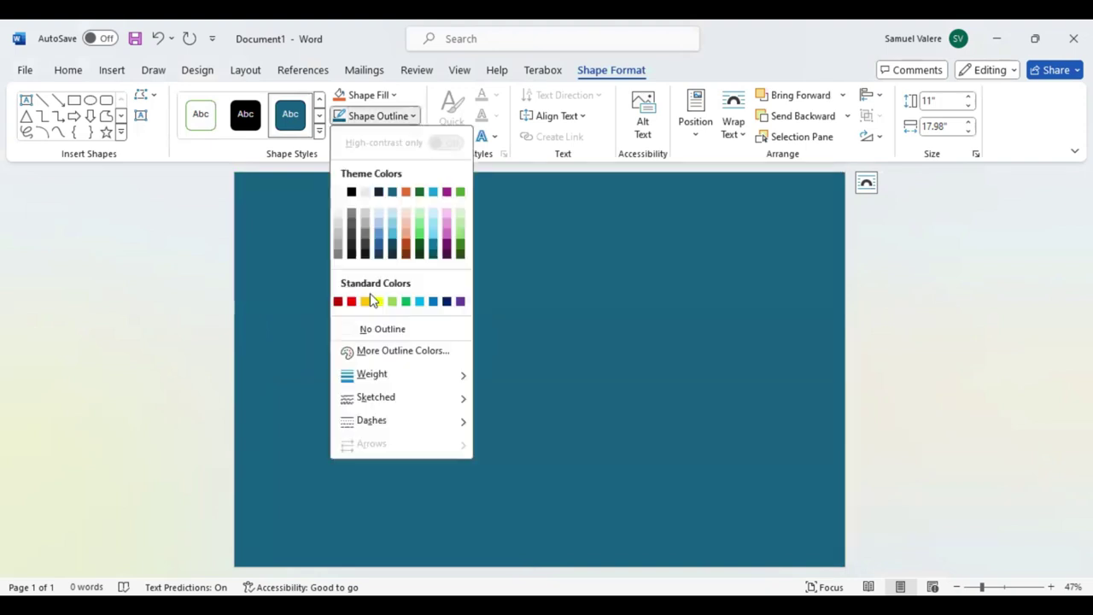
pyautogui.click(360, 329)
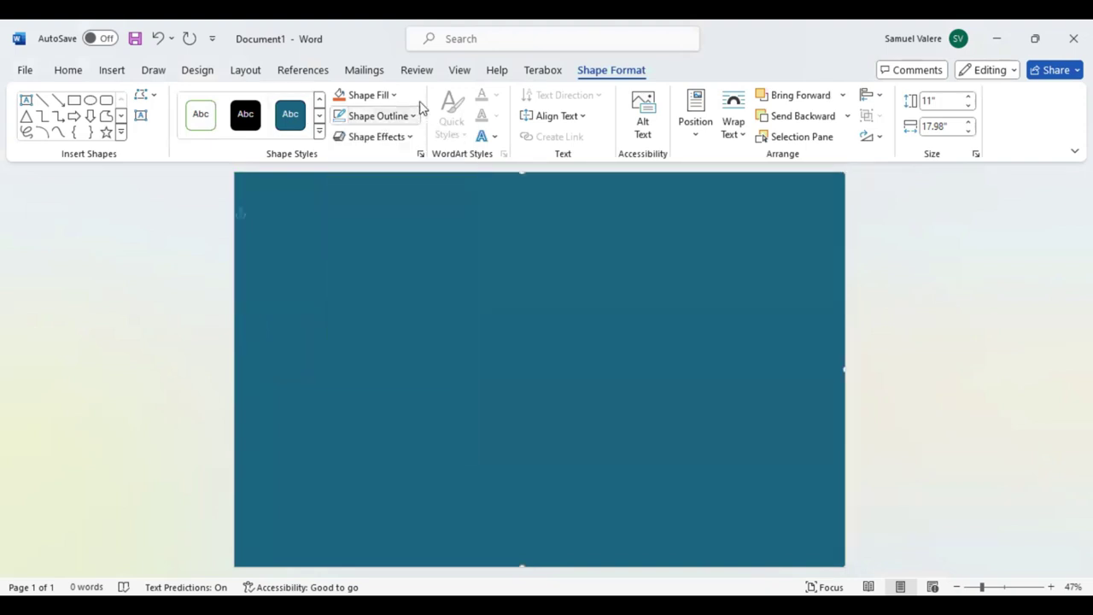
pyautogui.click(393, 95)
pyautogui.click(421, 282)
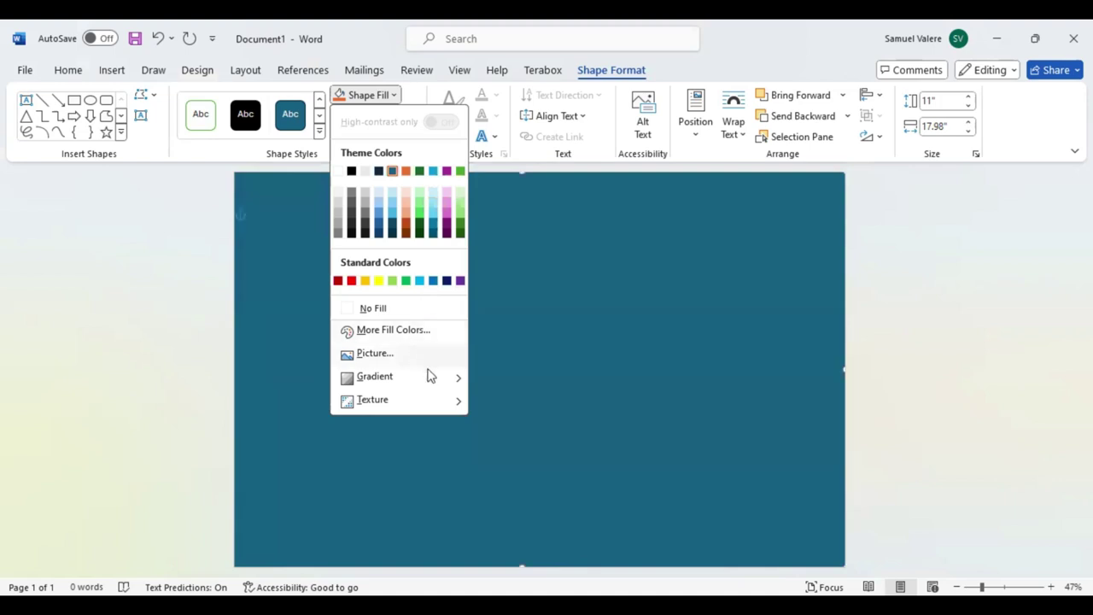
pyautogui.moveTo(375, 376)
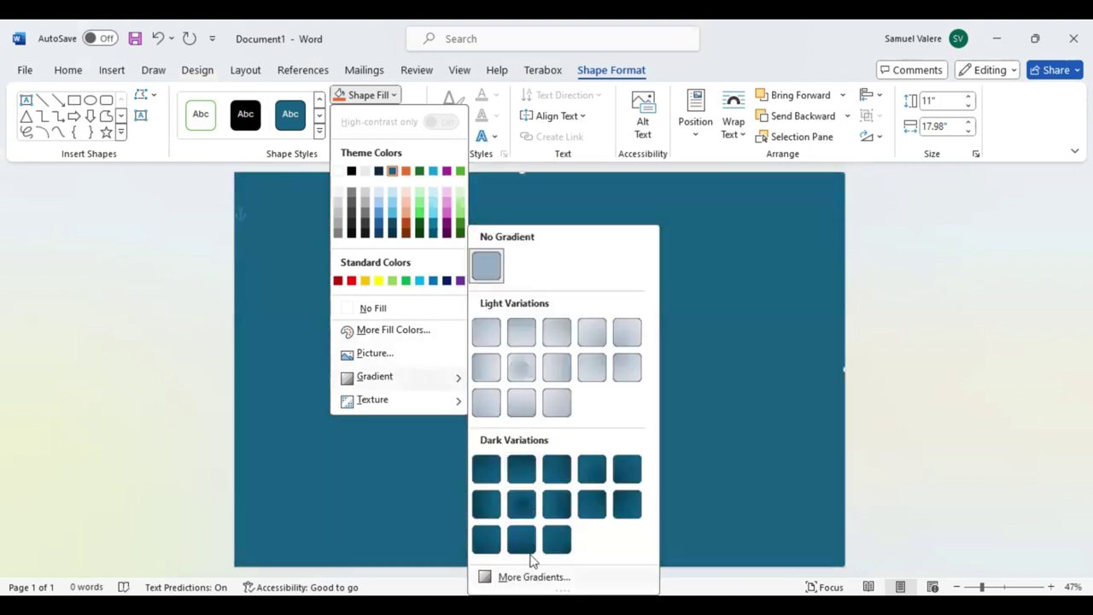
# - Switch the rectangle to a gradient fill and delete the middle stops, leaving two
pyautogui.click(532, 577)
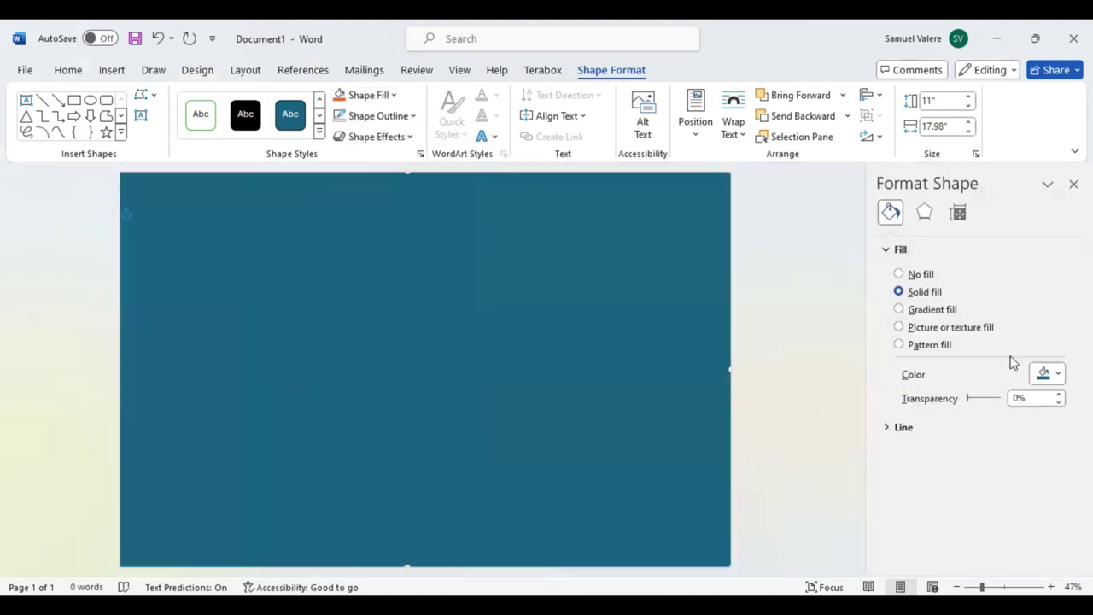
pyautogui.click(899, 309)
pyautogui.click(991, 488)
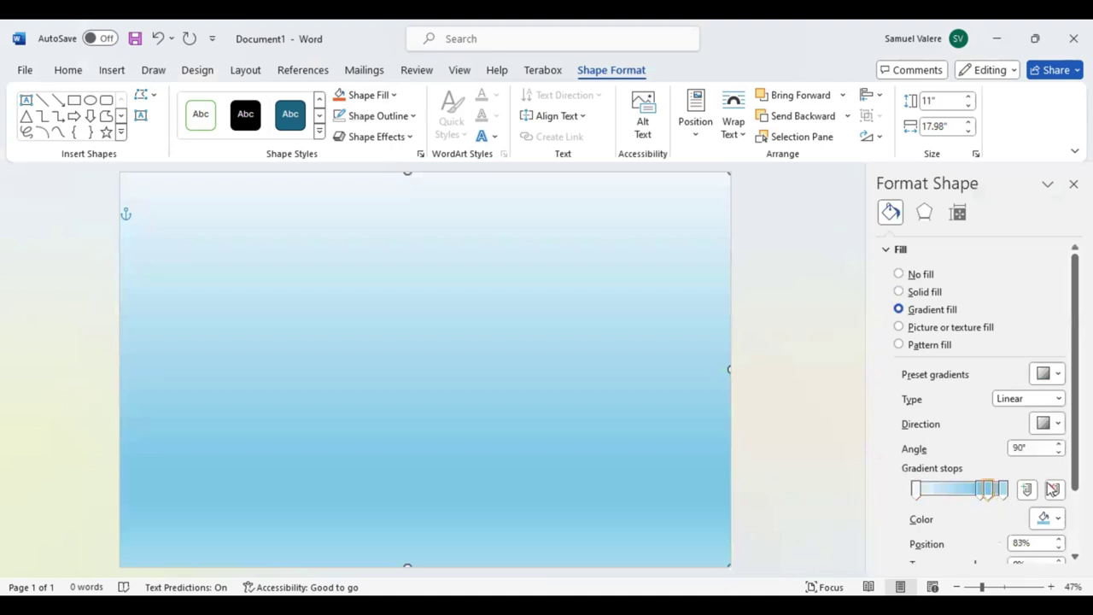
pyautogui.click(1053, 488)
pyautogui.click(1054, 489)
pyautogui.click(1053, 489)
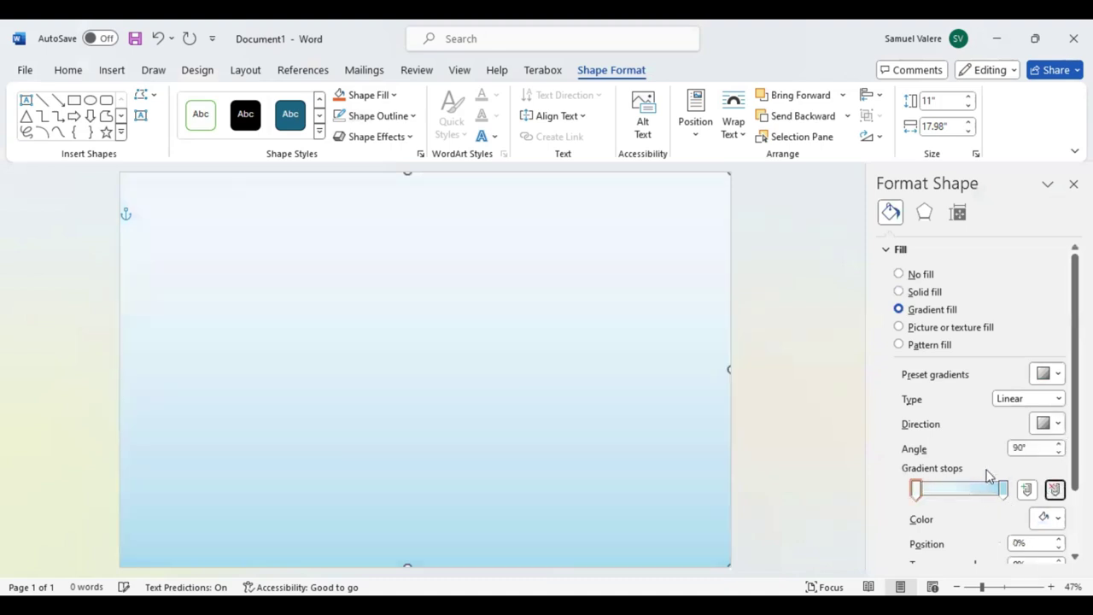
# - Try a horizontal direction and a rectangular type for the gradient
pyautogui.click(1059, 425)
pyautogui.click(1075, 453)
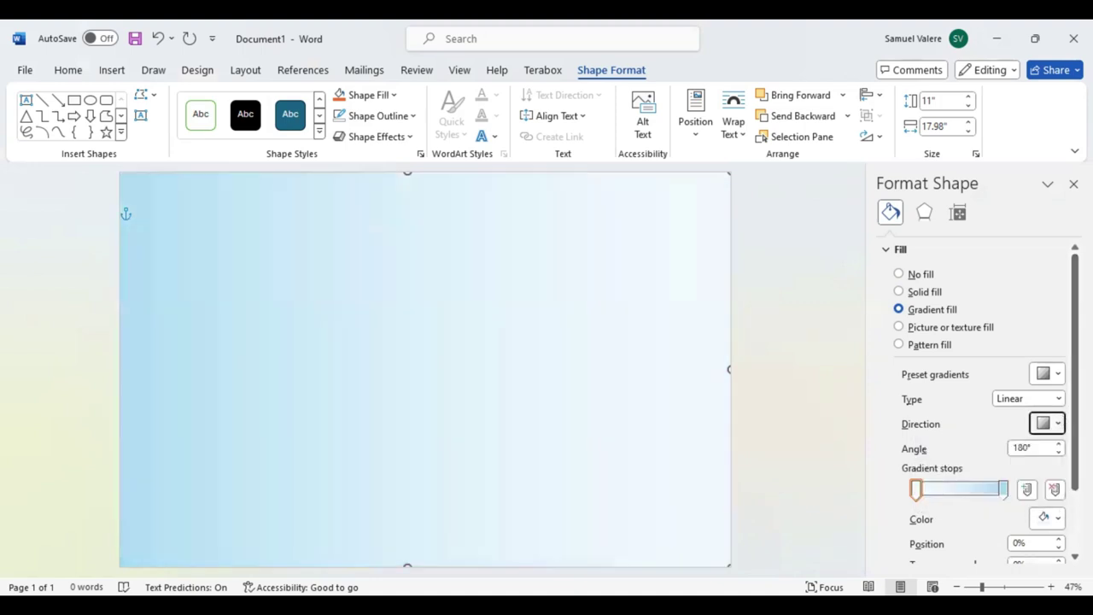
pyautogui.click(1059, 425)
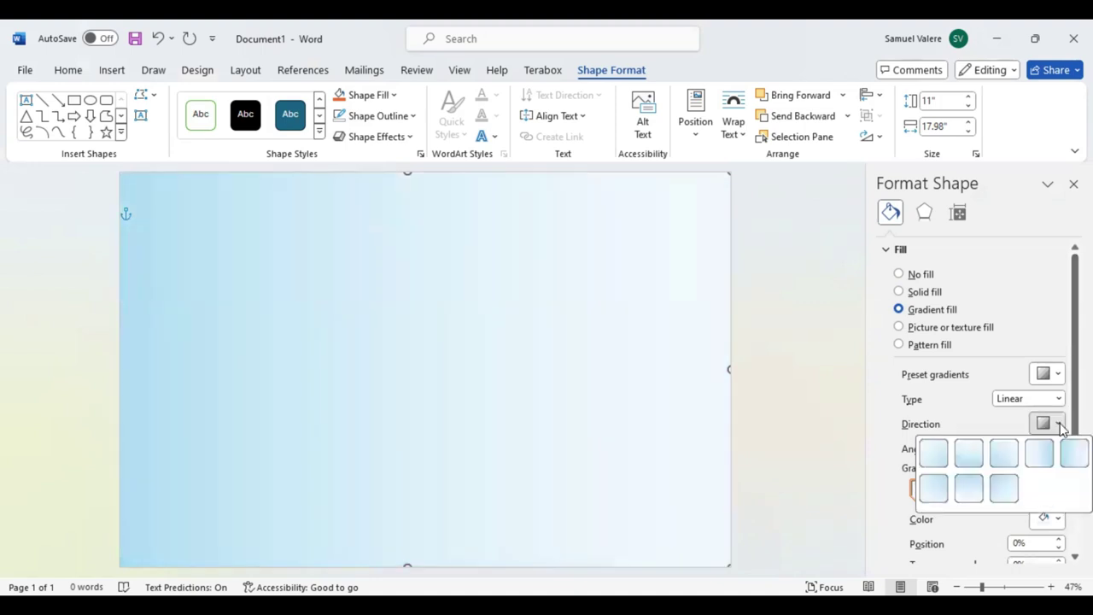
pyautogui.click(1060, 399)
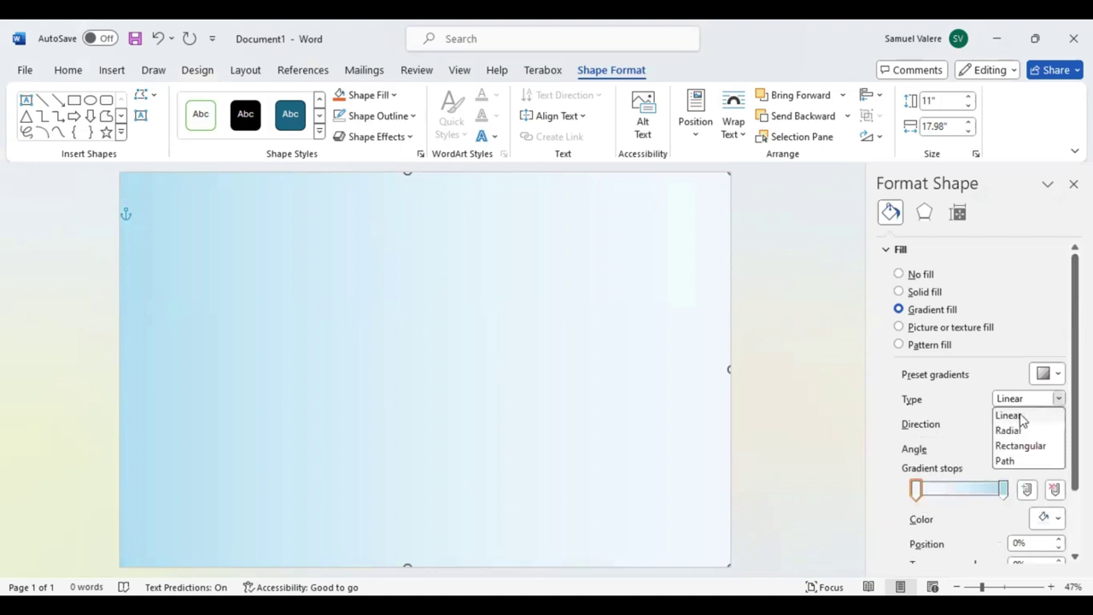
pyautogui.click(1024, 448)
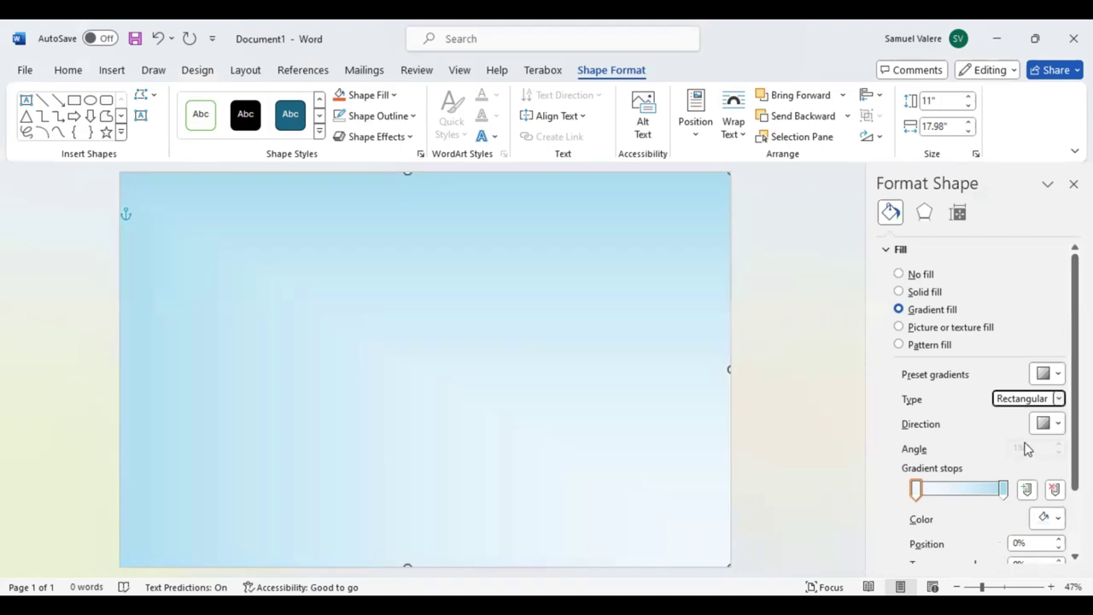
pyautogui.click(1059, 399)
pyautogui.press('Escape')
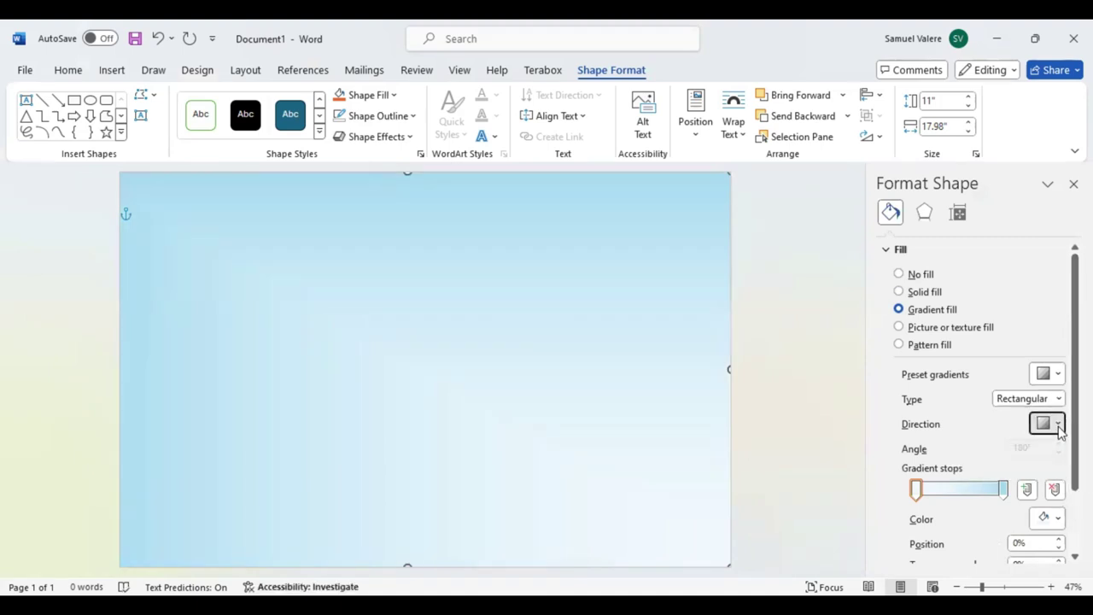
# - Set the gradient back to linear at 45° and select the right-hand stop
pyautogui.click(1059, 425)
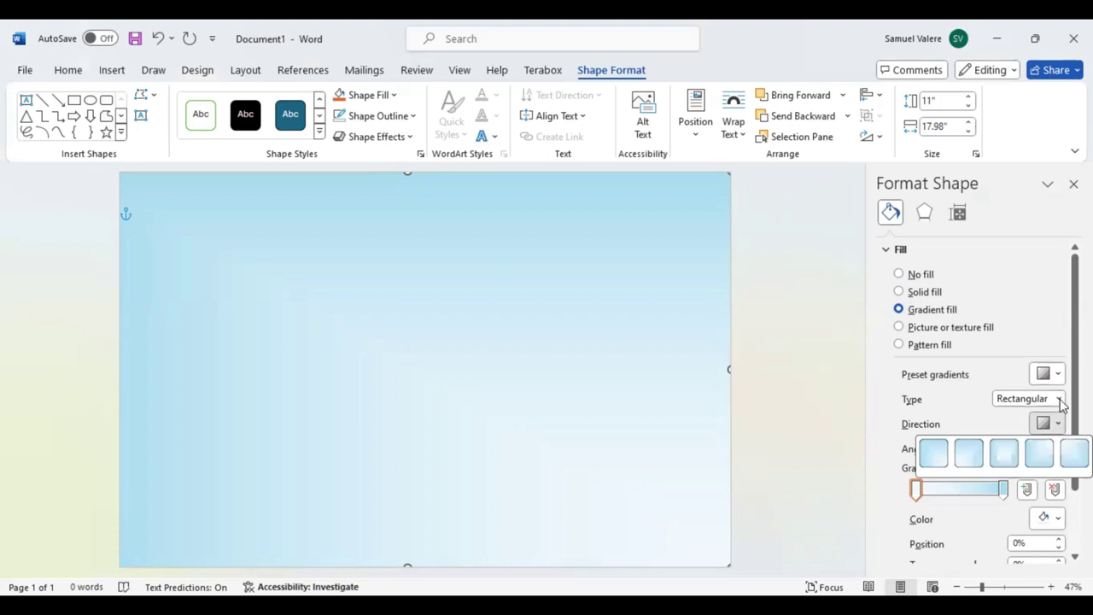
pyautogui.click(1059, 399)
pyautogui.click(1009, 415)
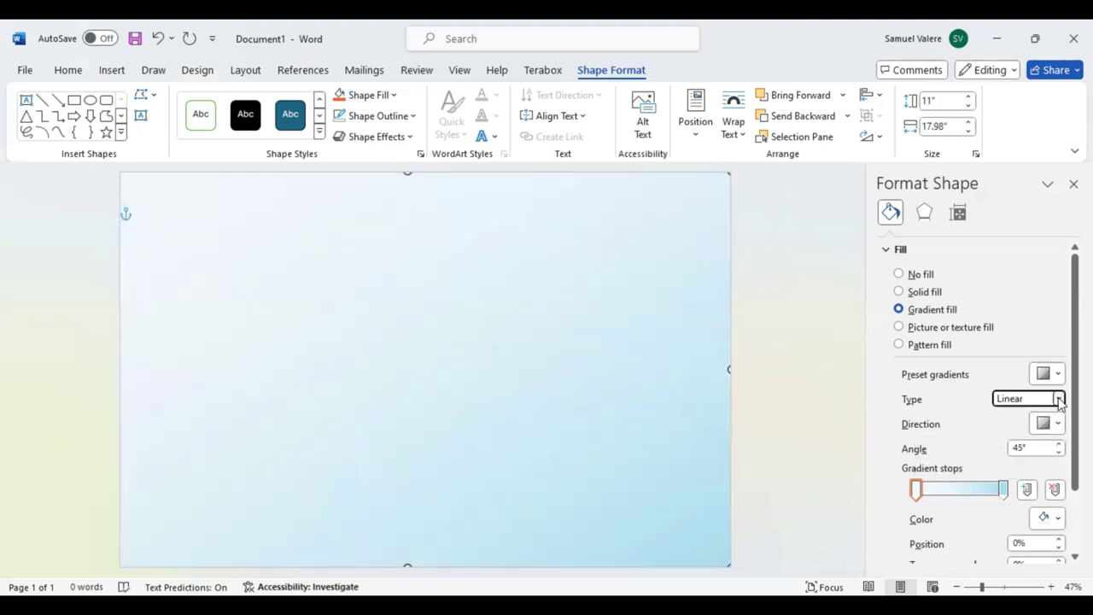
pyautogui.click(1059, 399)
pyautogui.click(1060, 410)
pyautogui.click(1005, 489)
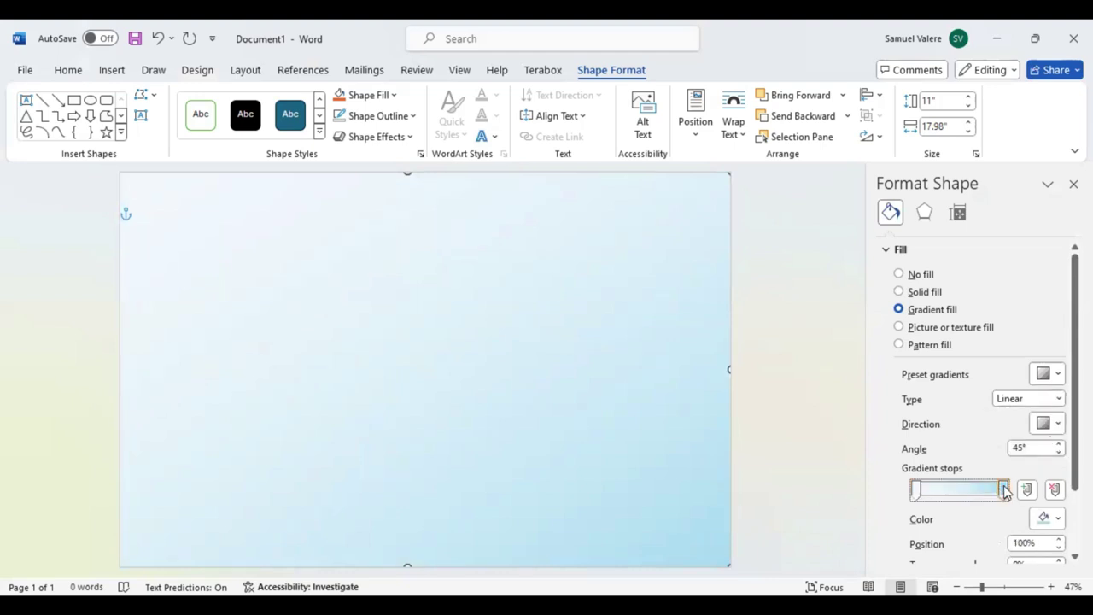
# - Colour the end gradient stop dark teal and the start stop light blue
pyautogui.click(1060, 523)
pyautogui.click(1060, 515)
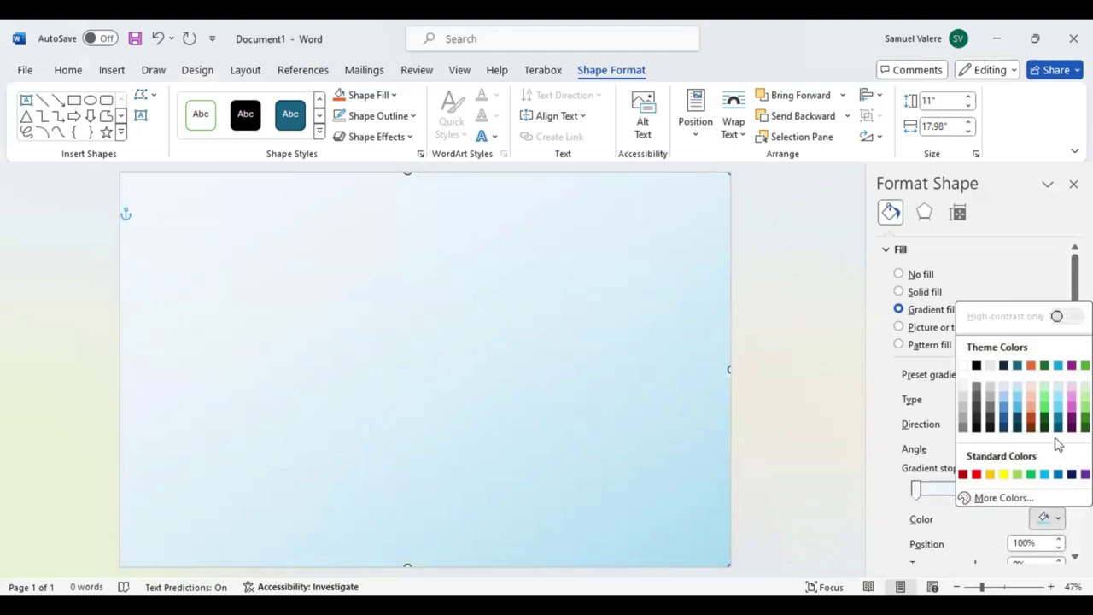
pyautogui.click(1059, 434)
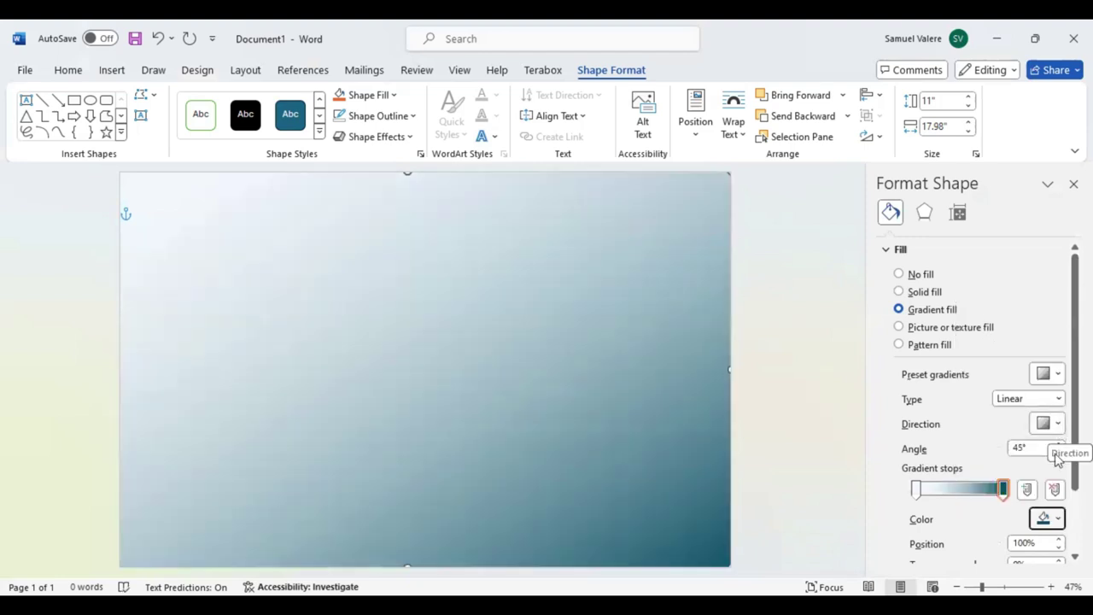
pyautogui.click(916, 489)
pyautogui.click(1059, 425)
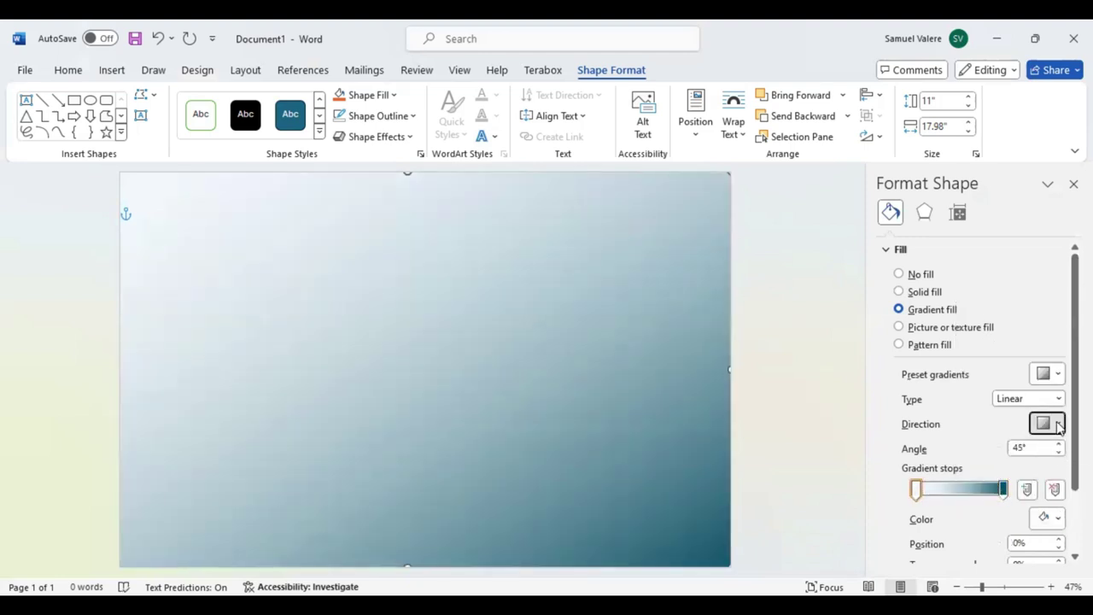
pyautogui.click(1059, 425)
pyautogui.click(1059, 519)
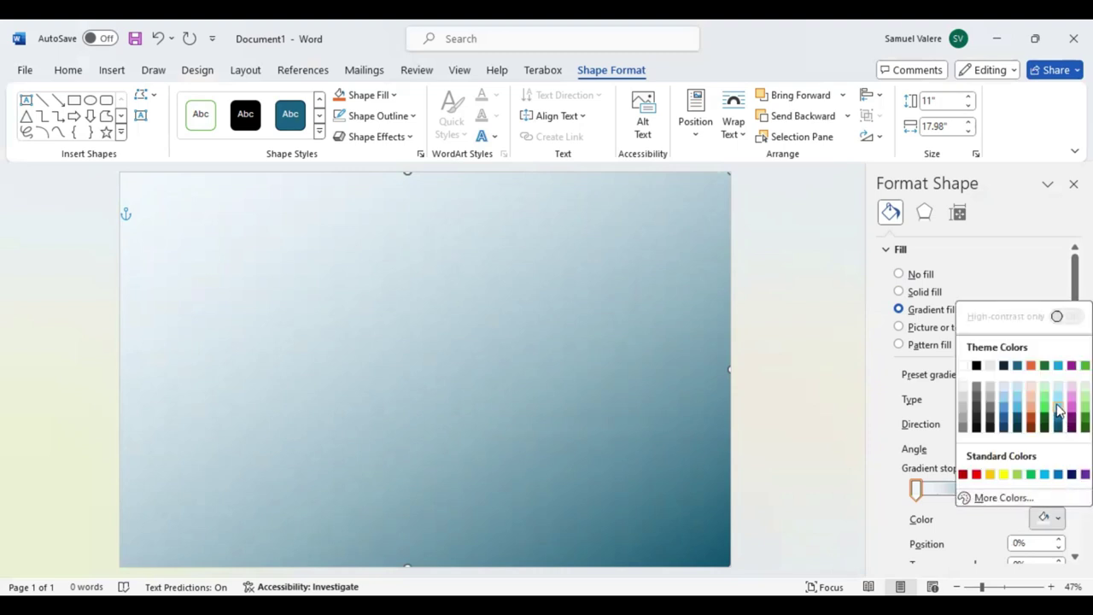
pyautogui.click(1058, 366)
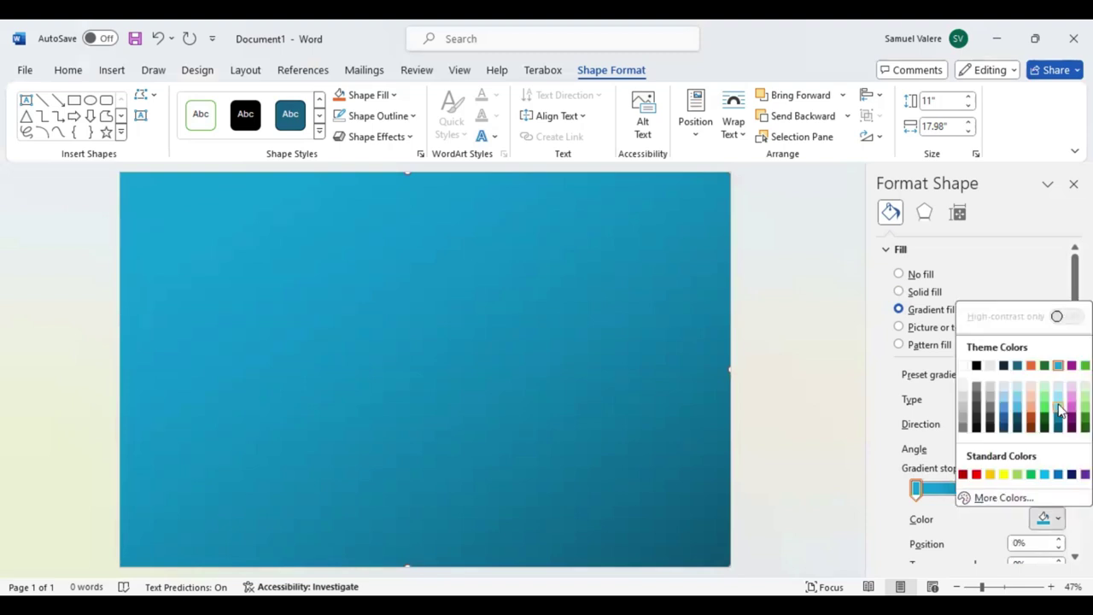
pyautogui.click(1059, 410)
# - Move the teal stop to about 80%, brighten the blue stop and place it at 13%
pyautogui.click(998, 488)
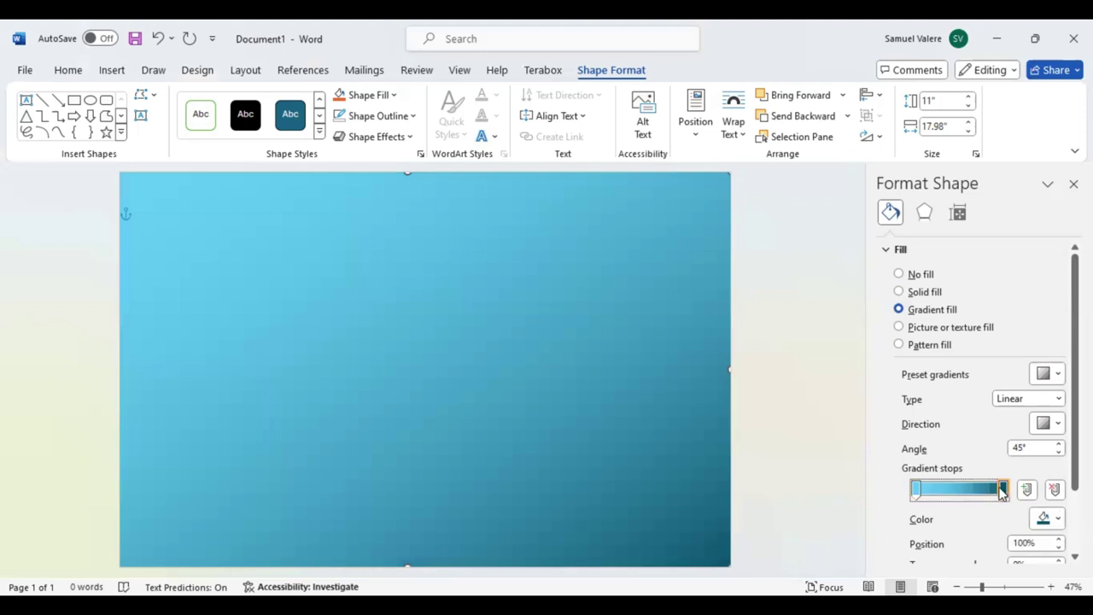
pyautogui.moveTo(997, 488); pyautogui.dragTo(983, 490)
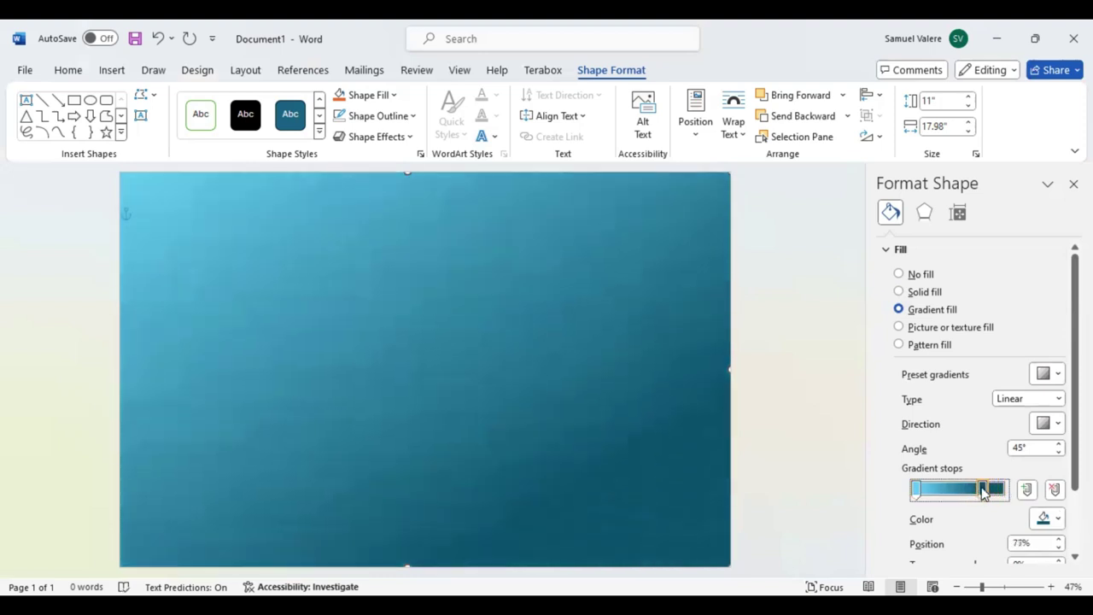
pyautogui.scroll(-2, 983, 490)
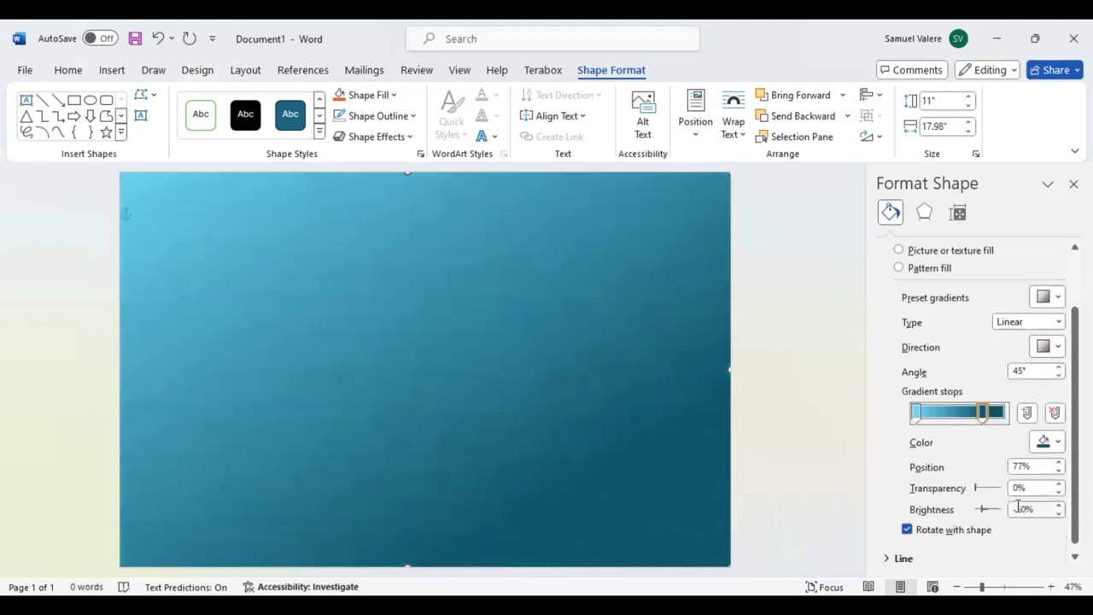
pyautogui.click(916, 413)
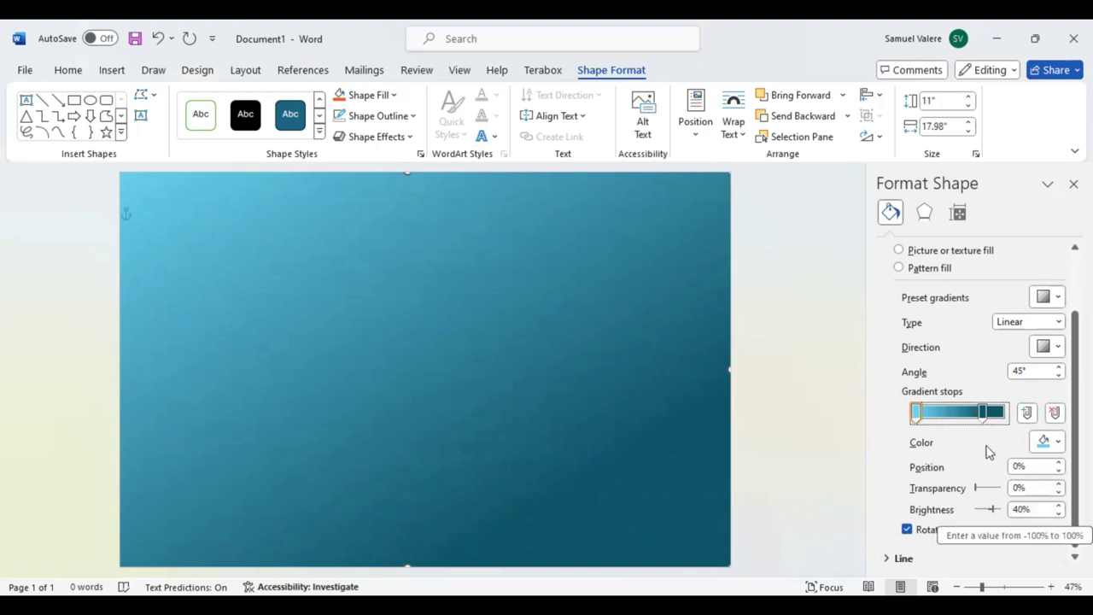
pyautogui.scroll(-1, 989, 450)
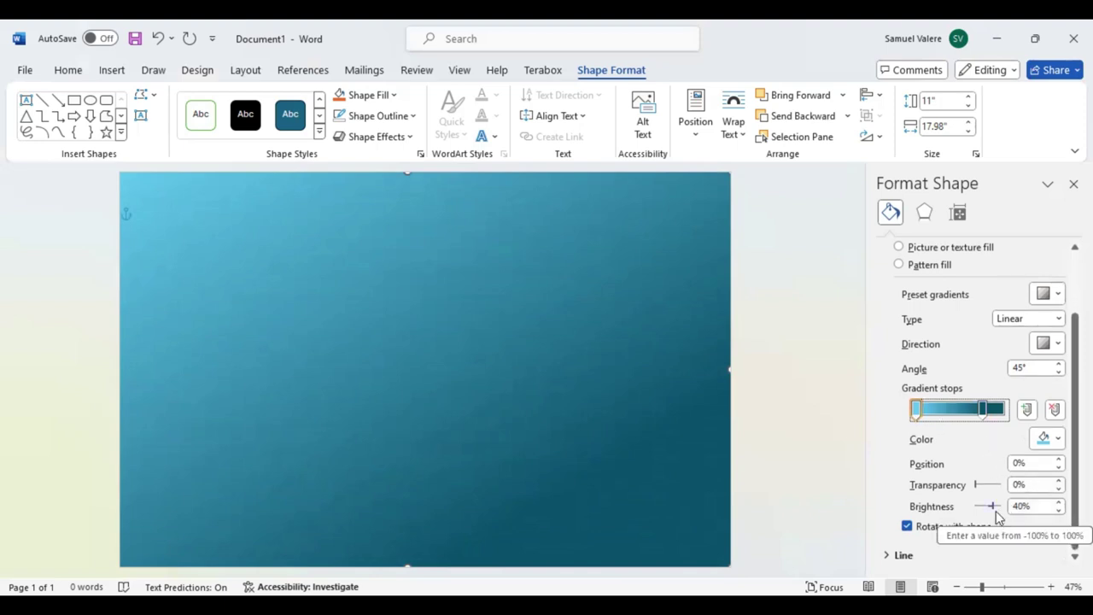
pyautogui.click(1059, 504)
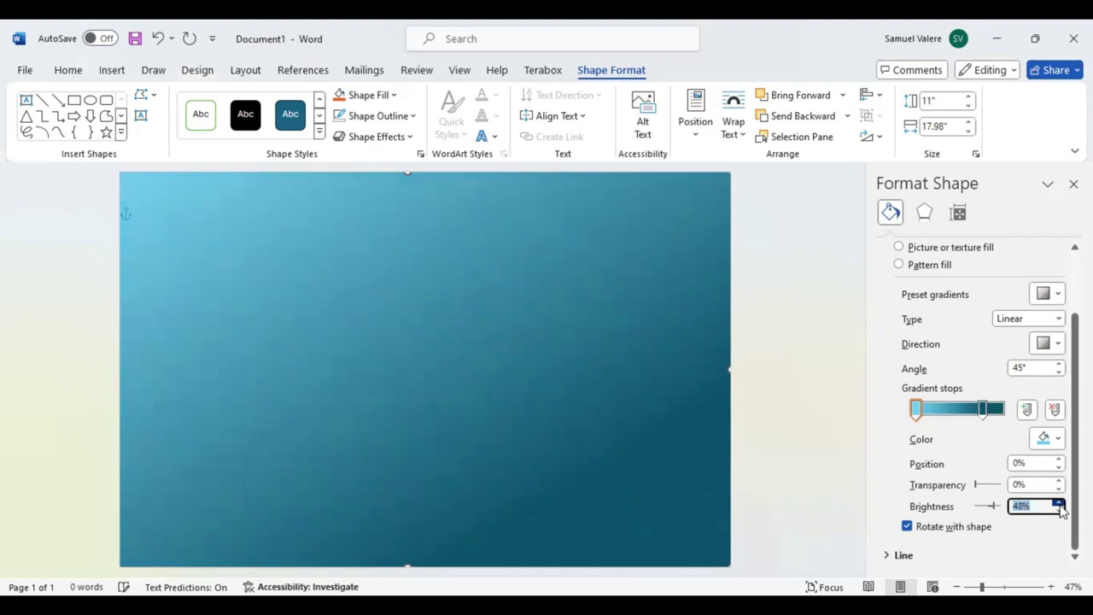
pyautogui.click(1060, 504)
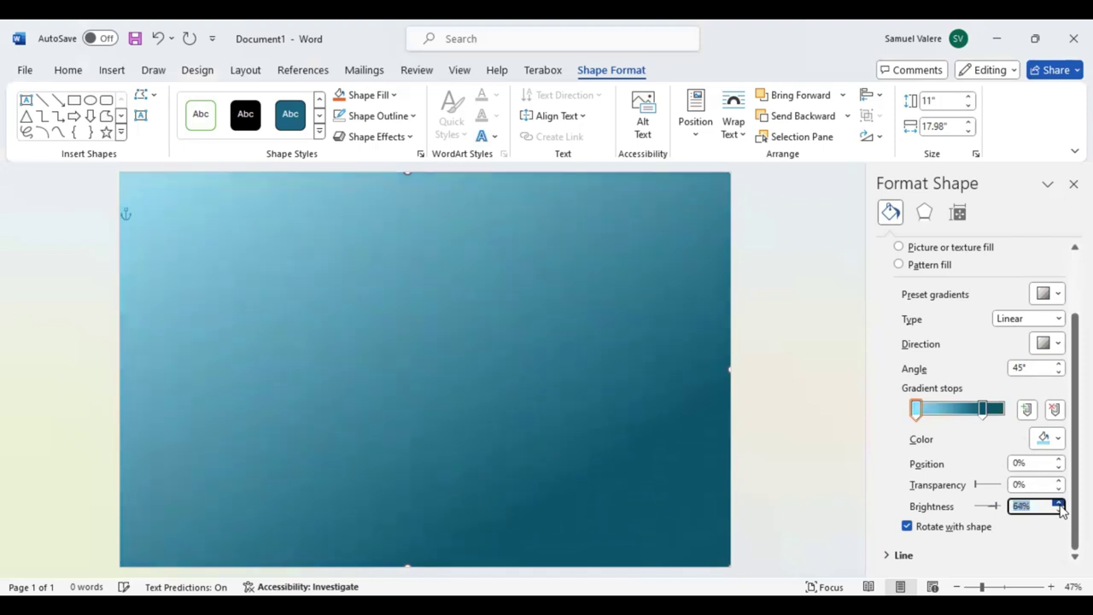
pyautogui.moveTo(917, 409); pyautogui.dragTo(989, 414)
pyautogui.click(984, 409)
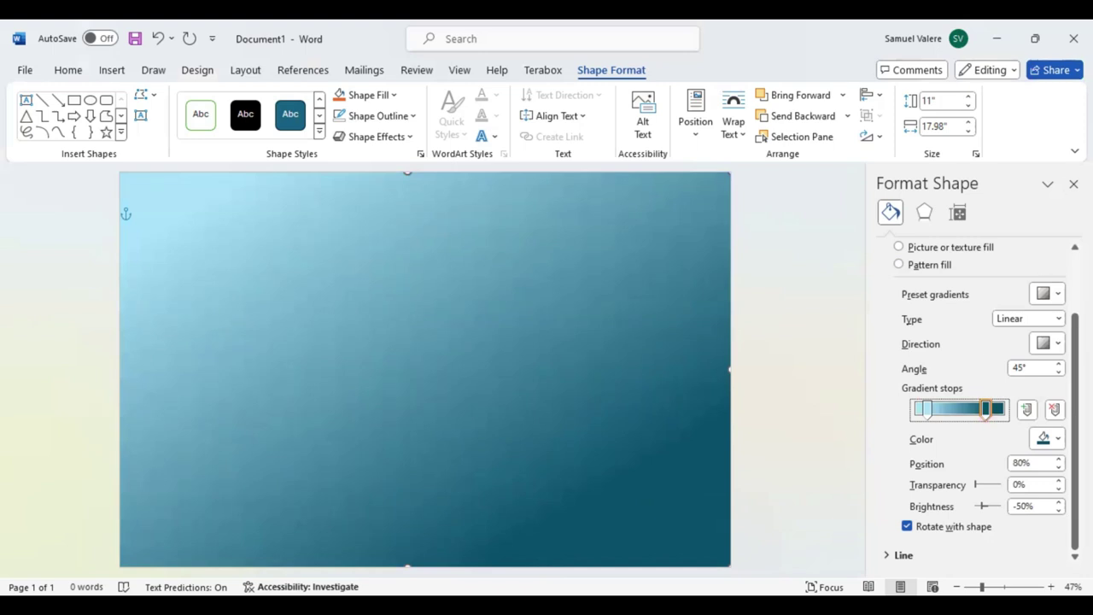
pyautogui.click(1074, 184)
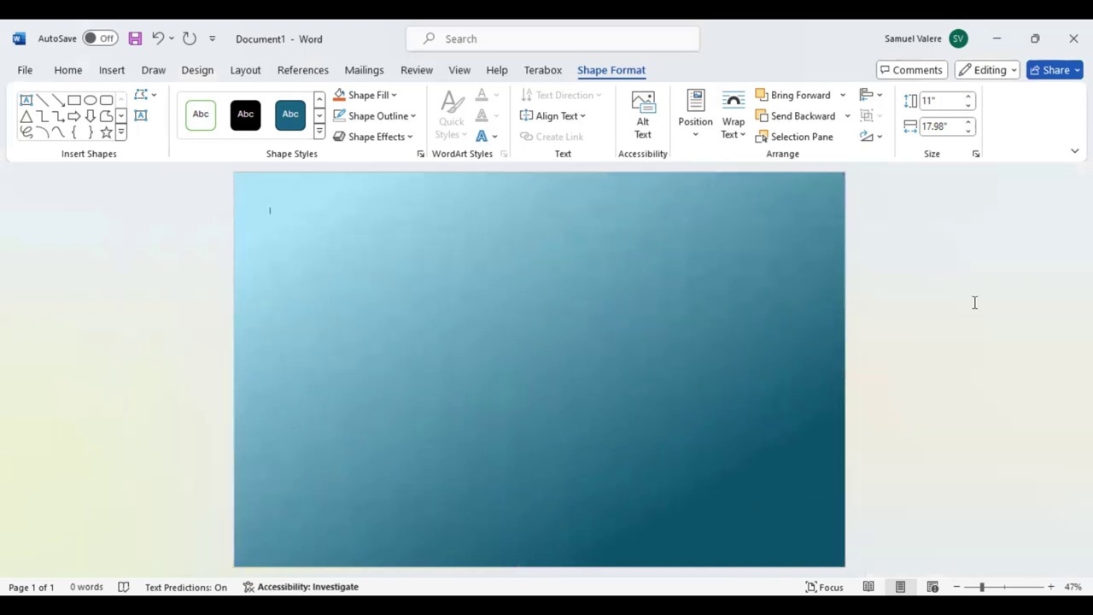
# - Draw a large plaque shape over the gradient page
pyautogui.click(975, 302)
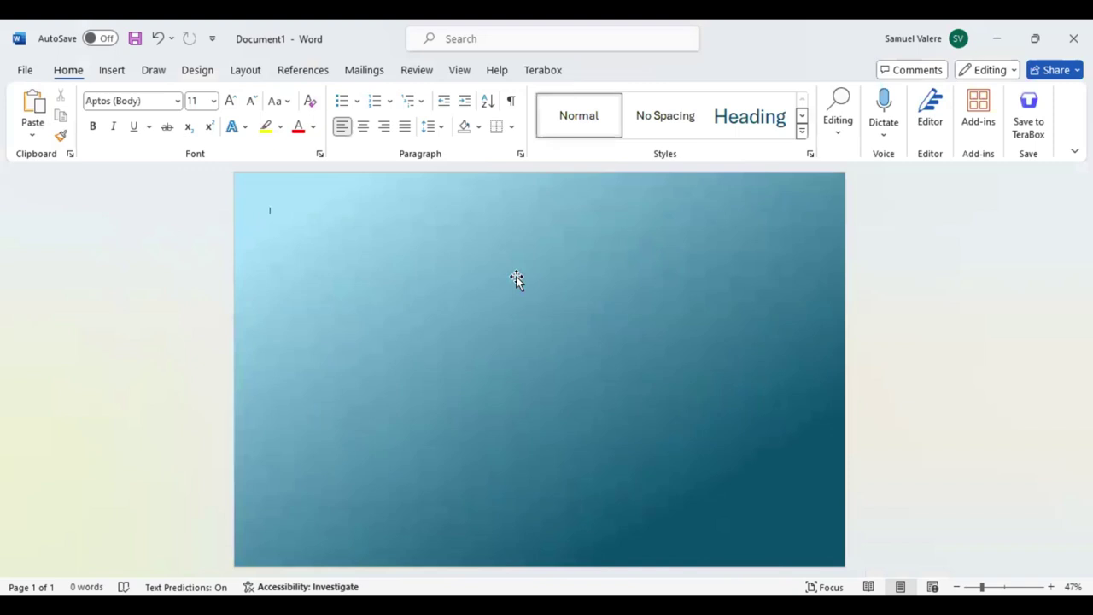
pyautogui.click(118, 73)
pyautogui.click(246, 97)
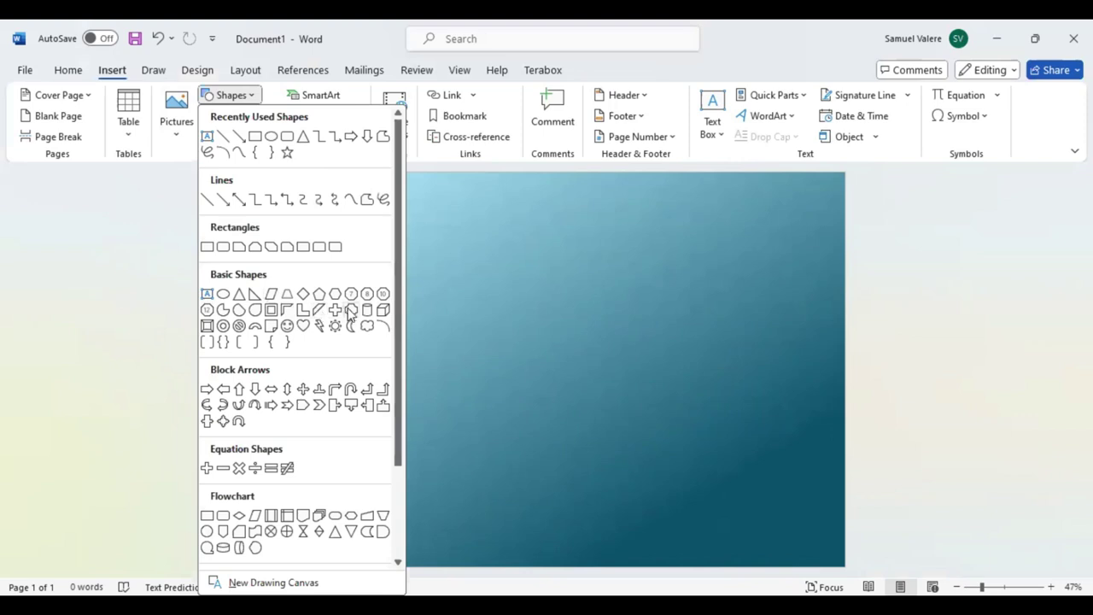
pyautogui.click(350, 310)
pyautogui.moveTo(318, 227); pyautogui.dragTo(812, 527)
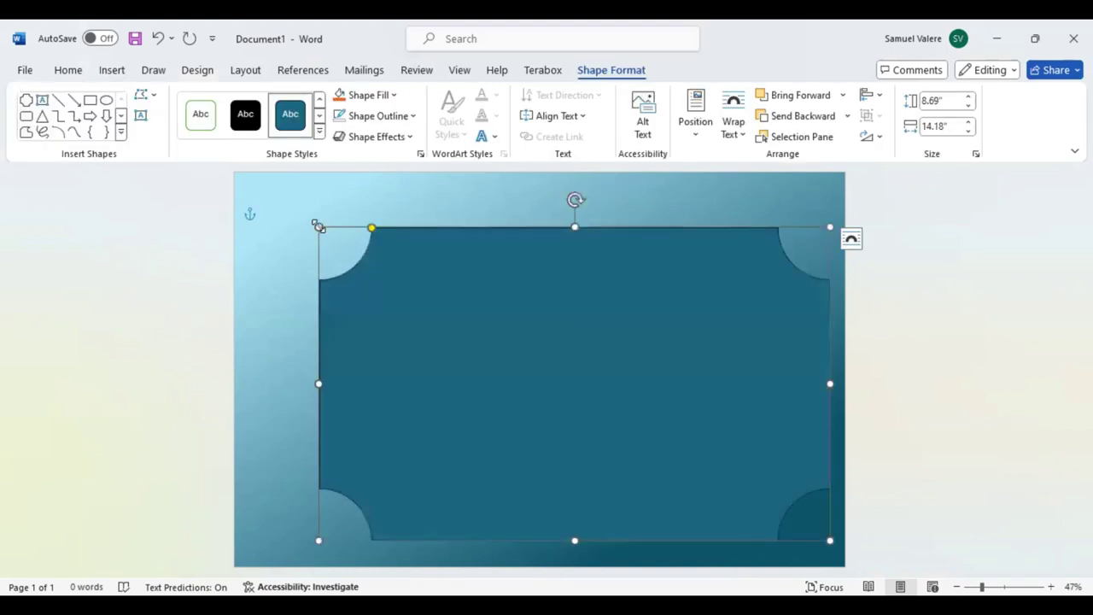
# - Stretch the plaque to about 10.33" by 16.07", centre it and fill it white
pyautogui.moveTo(317, 226); pyautogui.dragTo(255, 198)
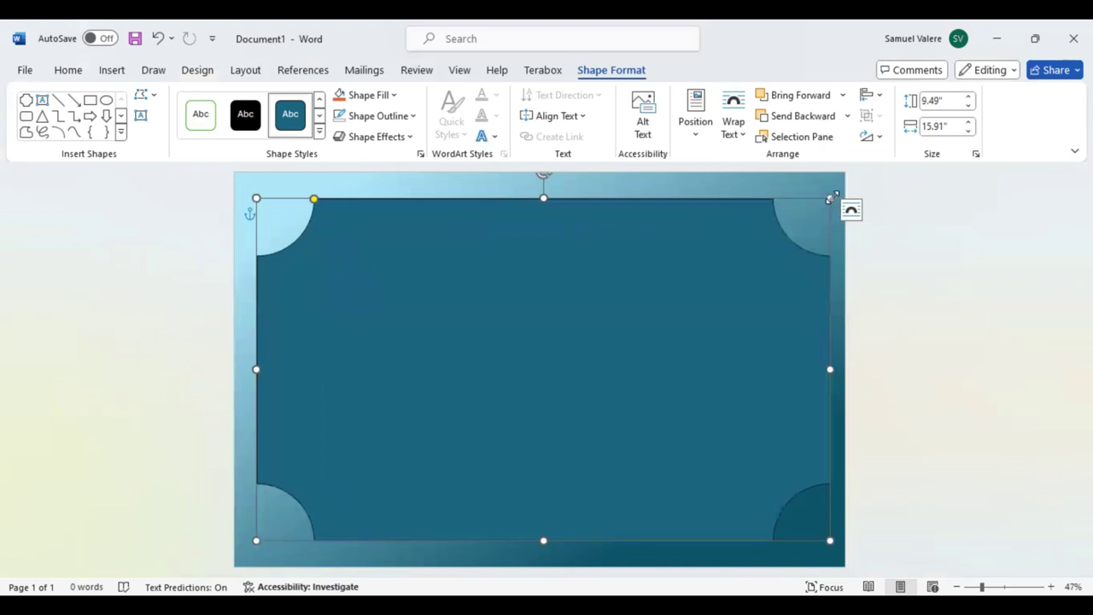
pyautogui.moveTo(830, 197); pyautogui.dragTo(836, 184)
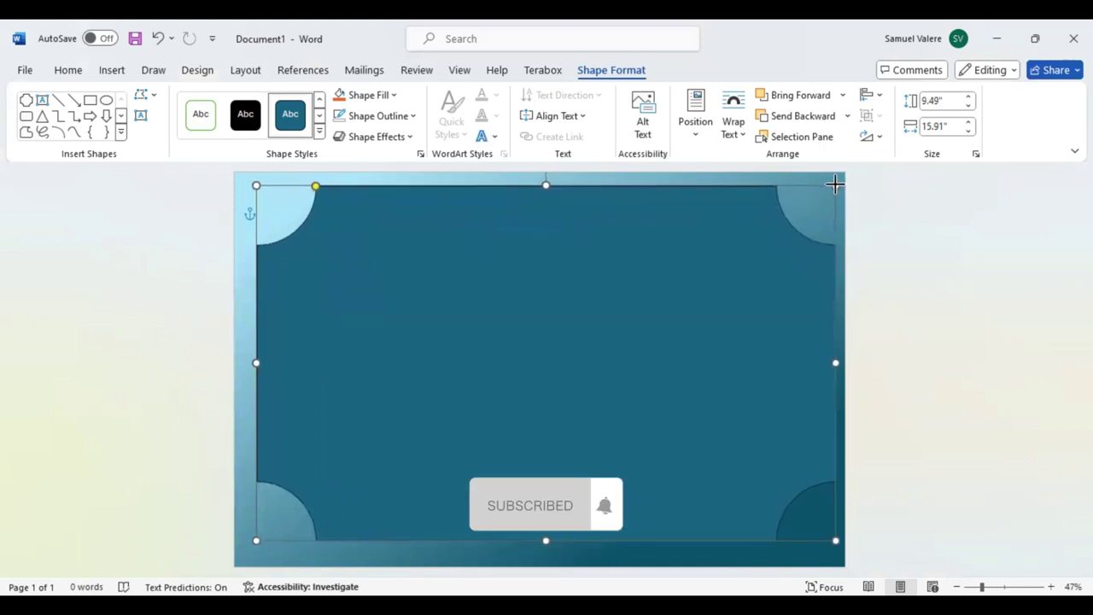
pyautogui.moveTo(546, 543); pyautogui.dragTo(546, 556)
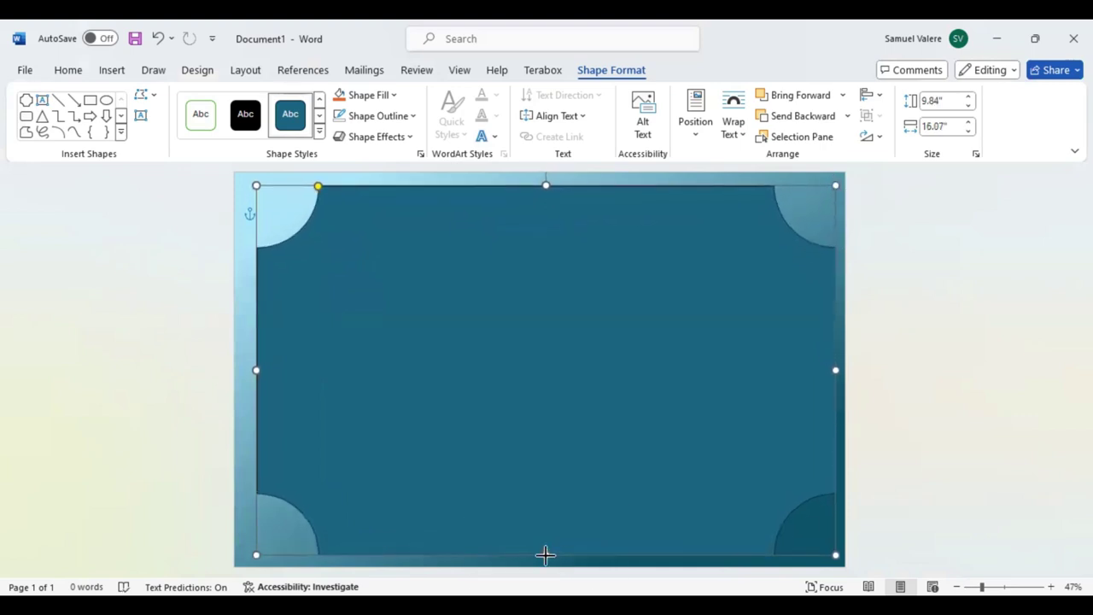
pyautogui.moveTo(566, 470)
pyautogui.mouseDown()
pyautogui.moveTo(559, 478)
pyautogui.moveTo(561, 461)
pyautogui.mouseUp()
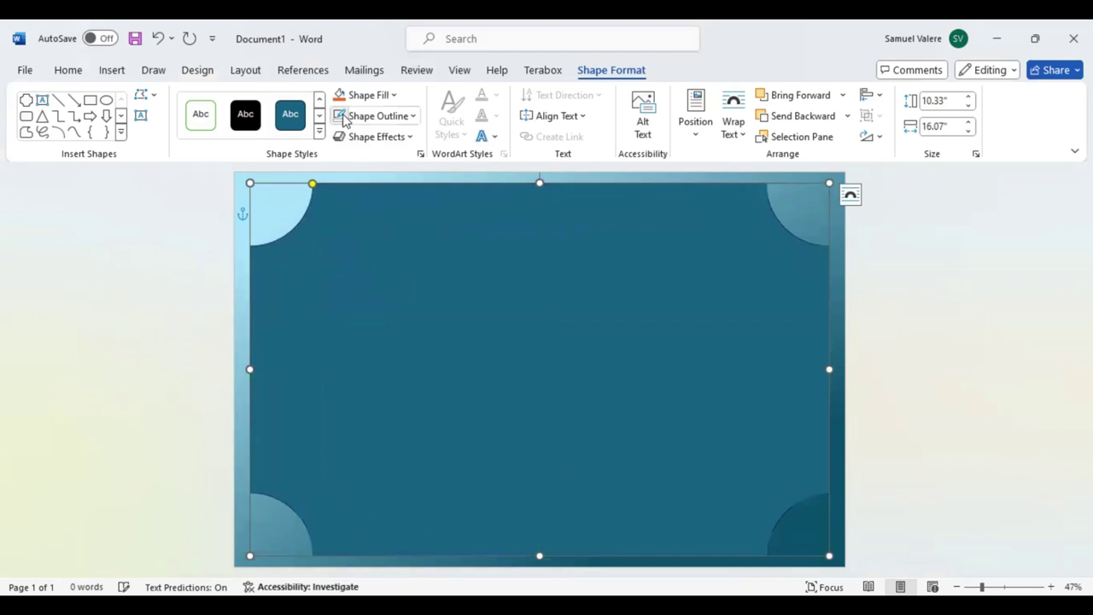
pyautogui.click(397, 96)
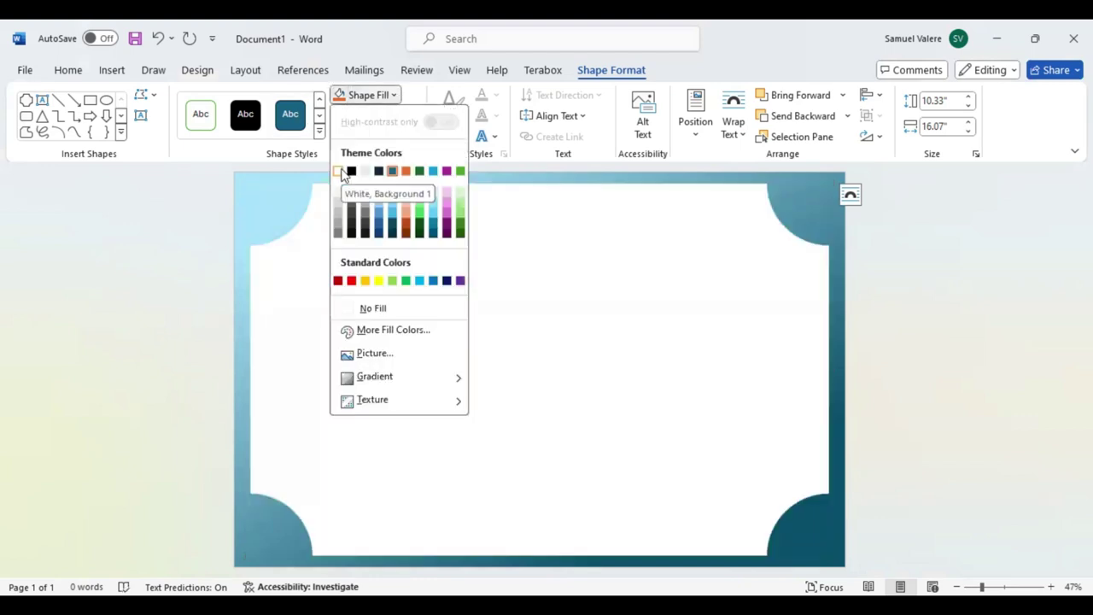
pyautogui.click(339, 172)
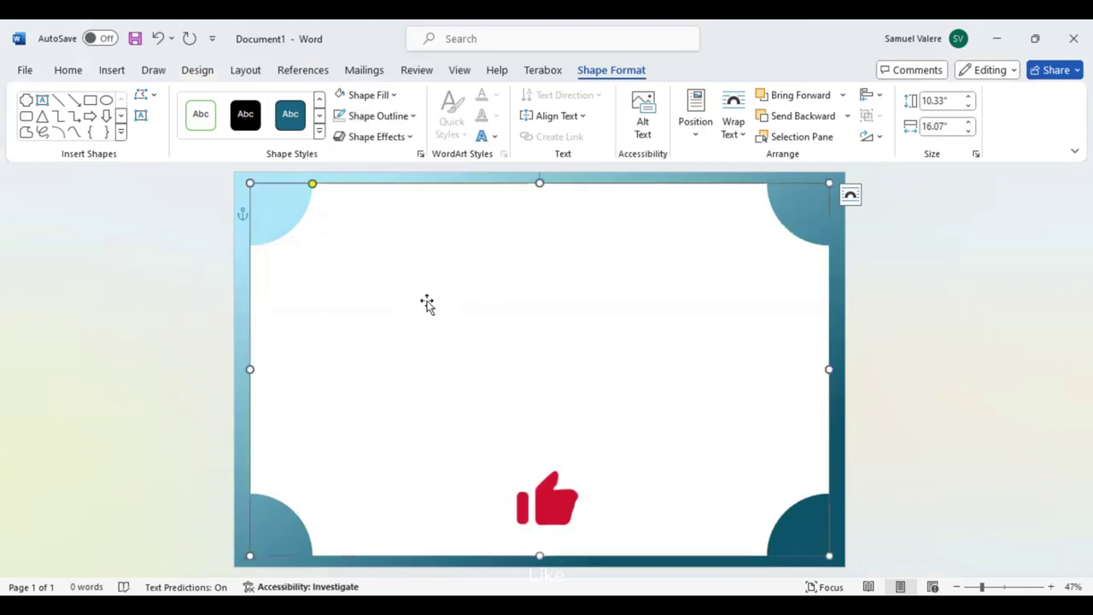
# - Copy the white plaque, shrink it inside, and give it a gold outline with no fill
pyautogui.moveTo(479, 327); pyautogui.dragTo(485, 333)
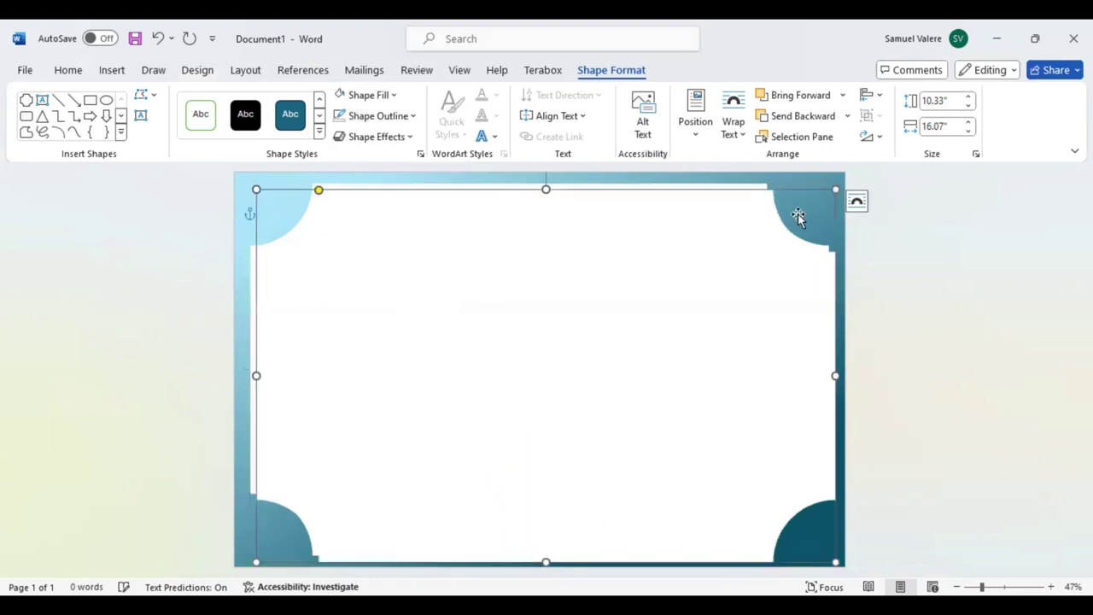
pyautogui.moveTo(835, 190); pyautogui.dragTo(800, 212)
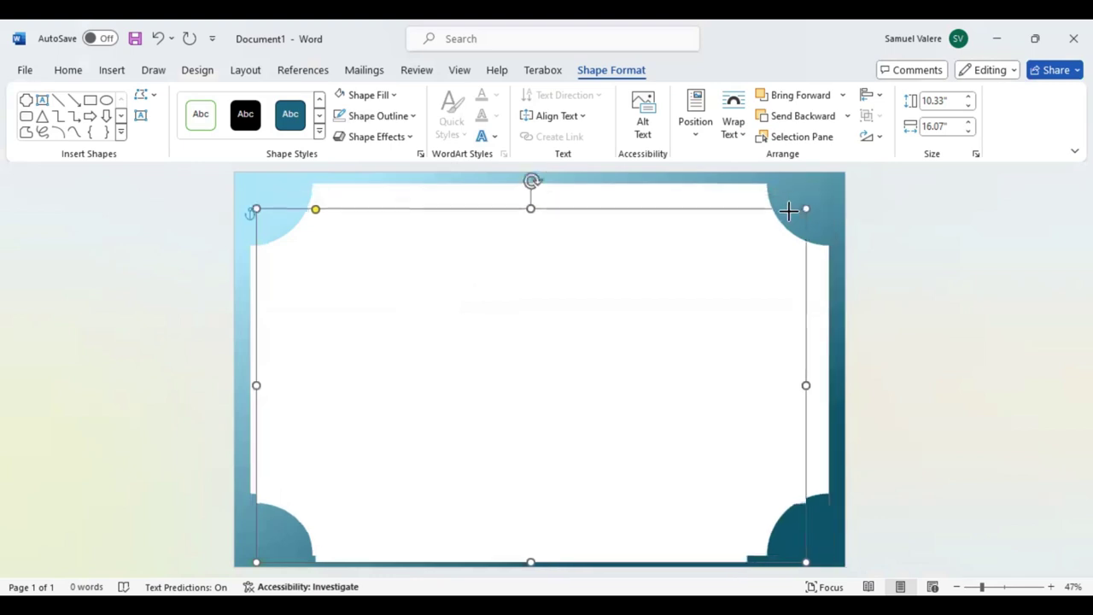
pyautogui.click(413, 116)
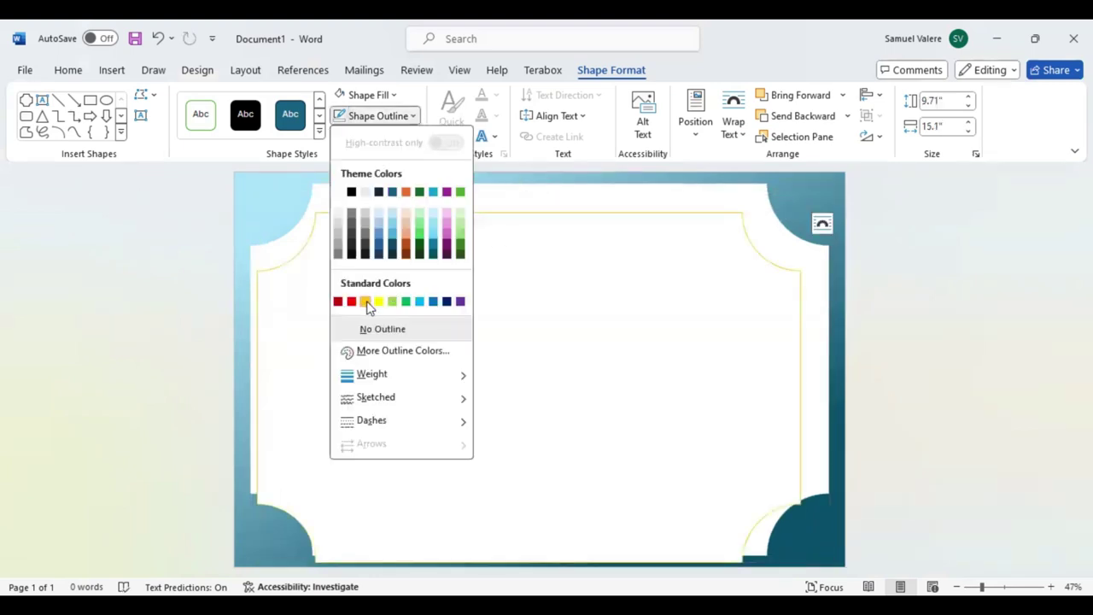
pyautogui.click(366, 302)
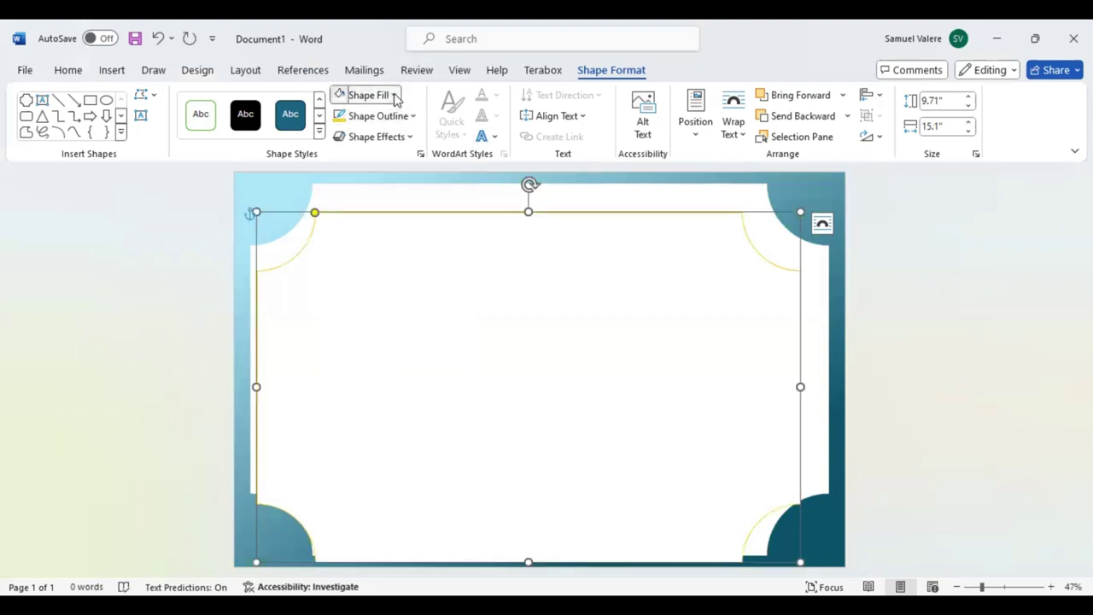
pyautogui.click(389, 94)
pyautogui.click(357, 307)
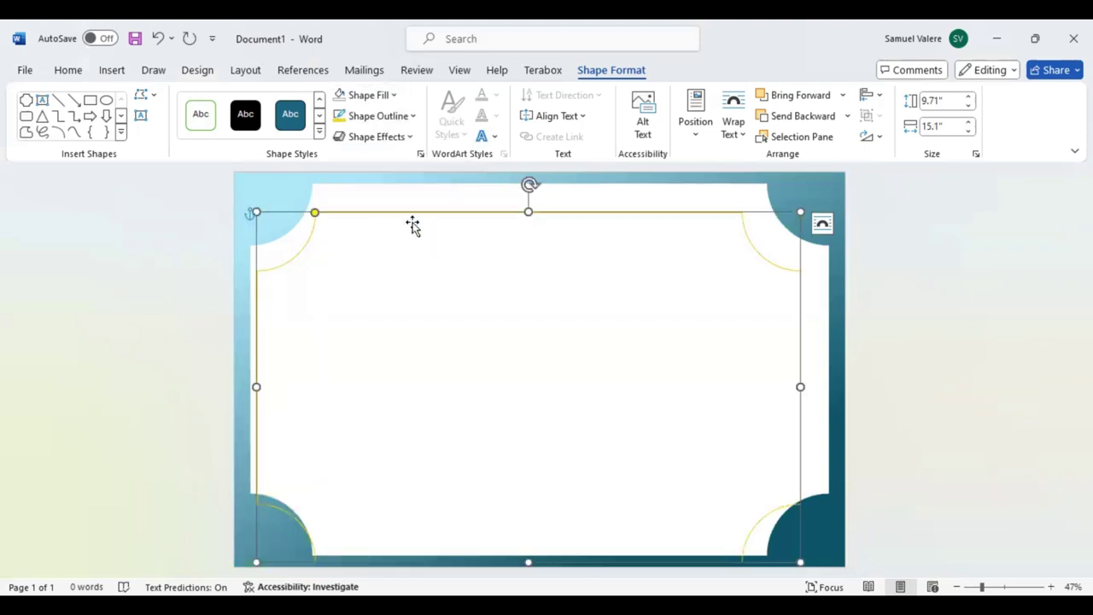
# - Make the gold outline 3 pt and centre the frame inside the white plaque
pyautogui.click(413, 117)
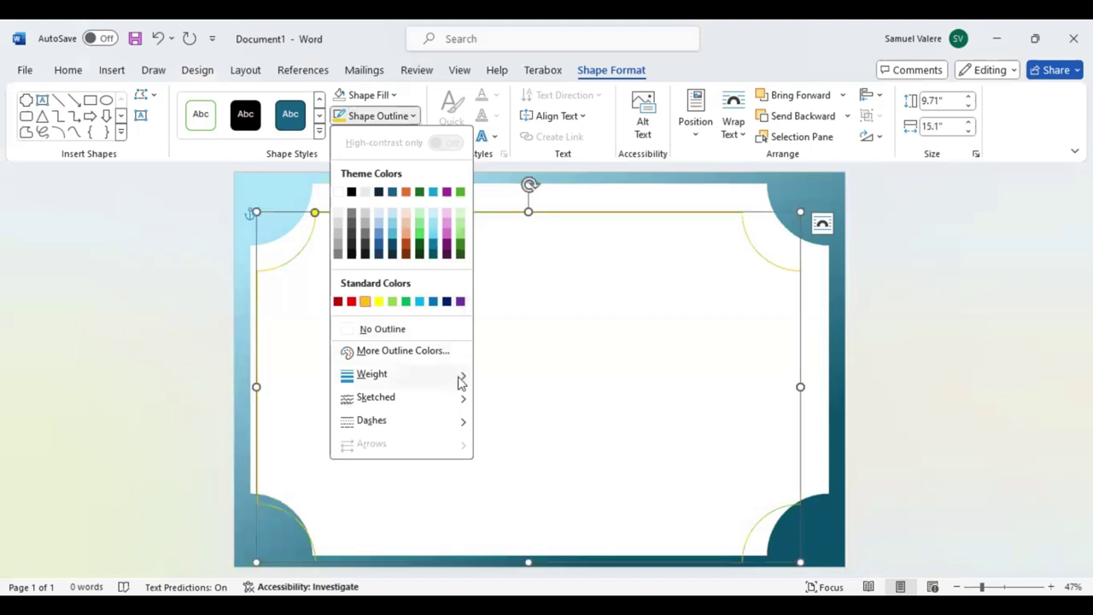
pyautogui.moveTo(371, 375)
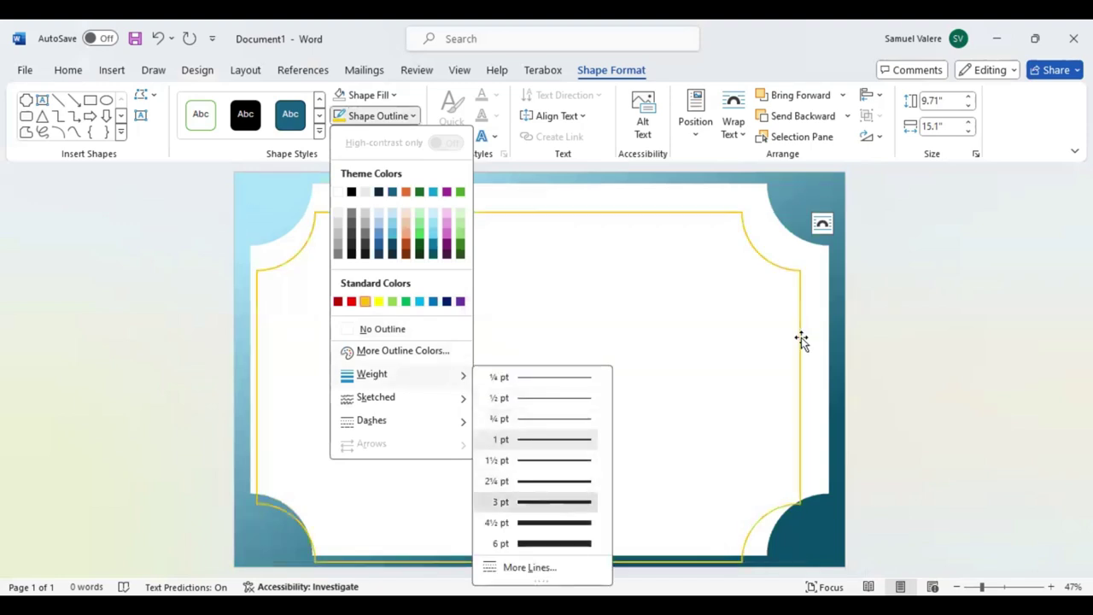
pyautogui.click(801, 340)
pyautogui.moveTo(798, 344)
pyautogui.mouseDown()
pyautogui.moveTo(797, 312)
pyautogui.moveTo(809, 331)
pyautogui.mouseUp()
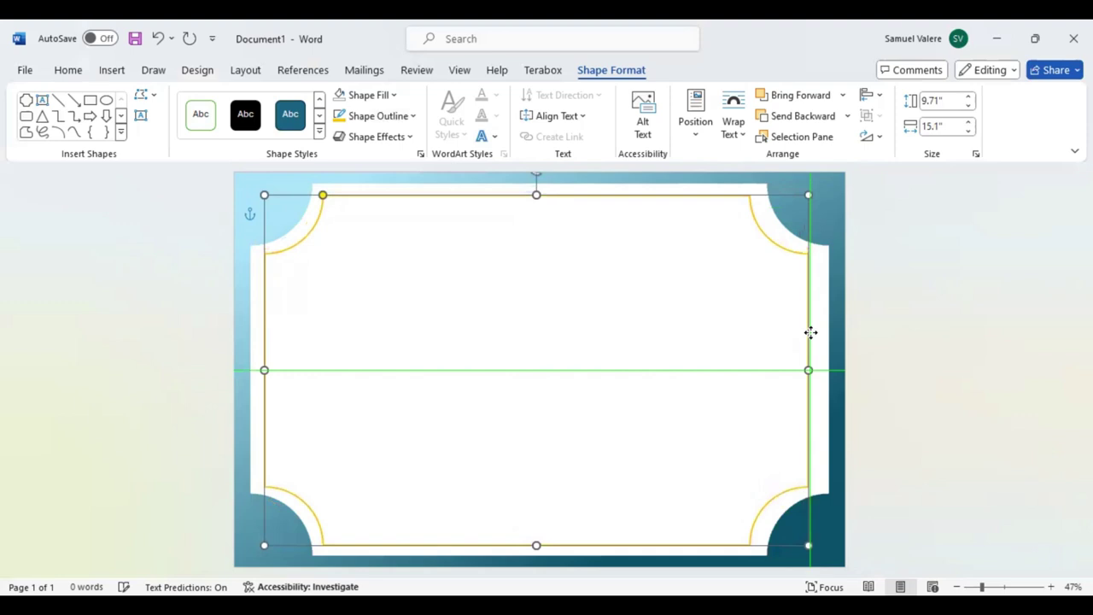
pyautogui.click(913, 338)
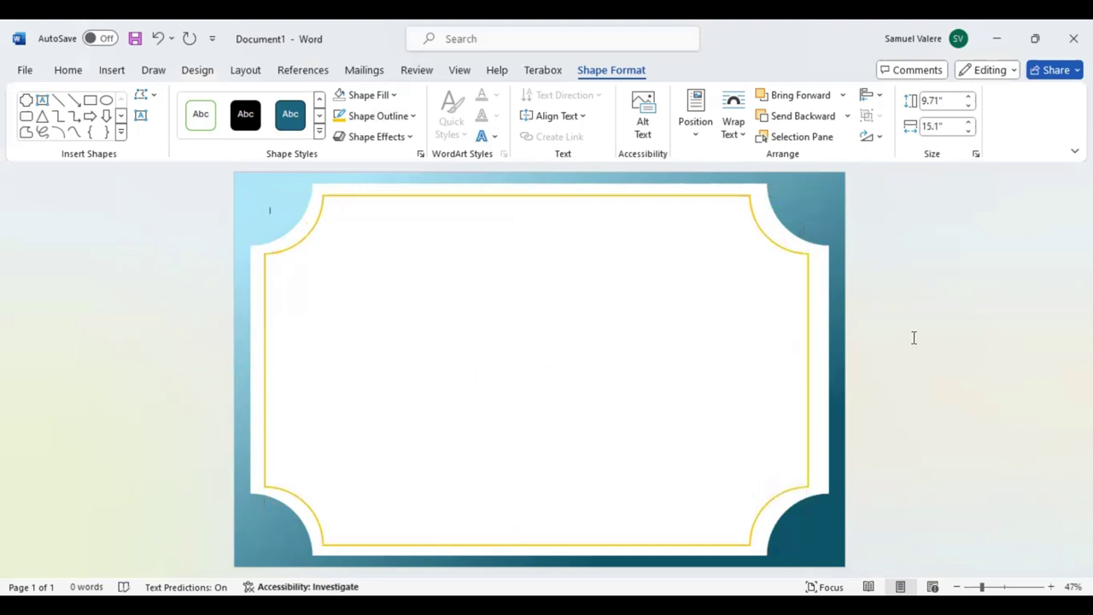
pyautogui.click(809, 373)
pyautogui.moveTo(809, 369)
pyautogui.mouseDown()
pyautogui.moveTo(822, 369)
pyautogui.moveTo(814, 380)
pyautogui.mouseUp()
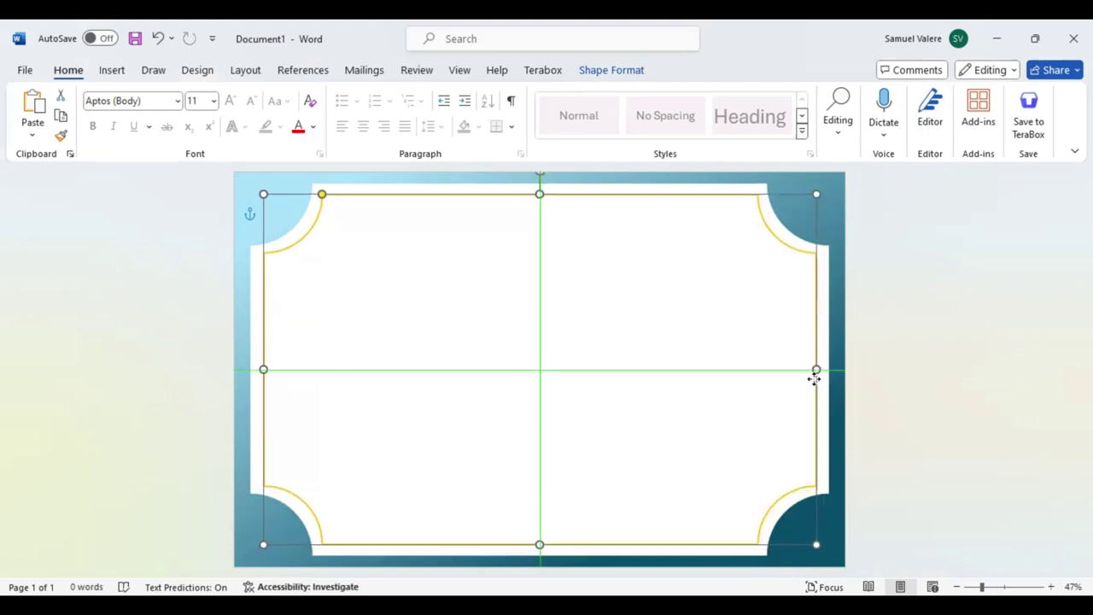
# - Draw a small oval in the top-left corner and tilt it diagonally
pyautogui.click(923, 325)
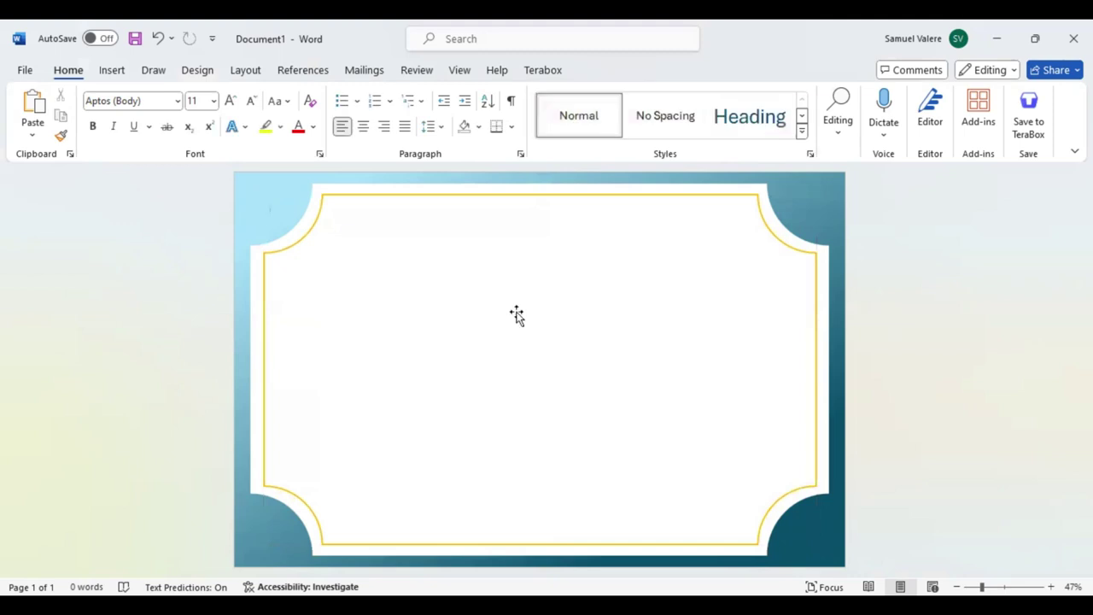
pyautogui.click(124, 73)
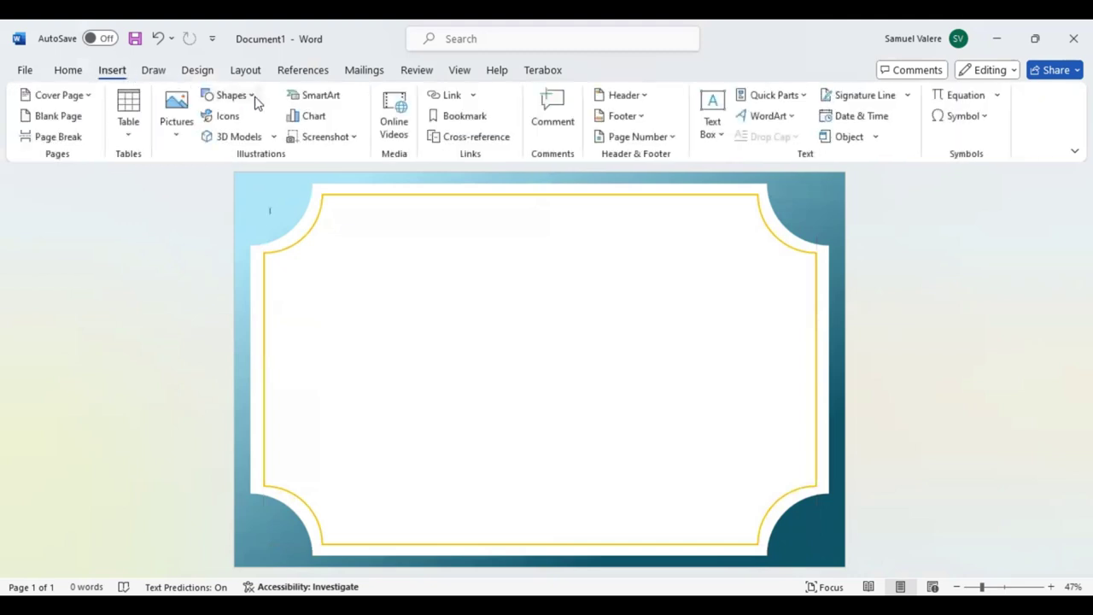
pyautogui.click(251, 96)
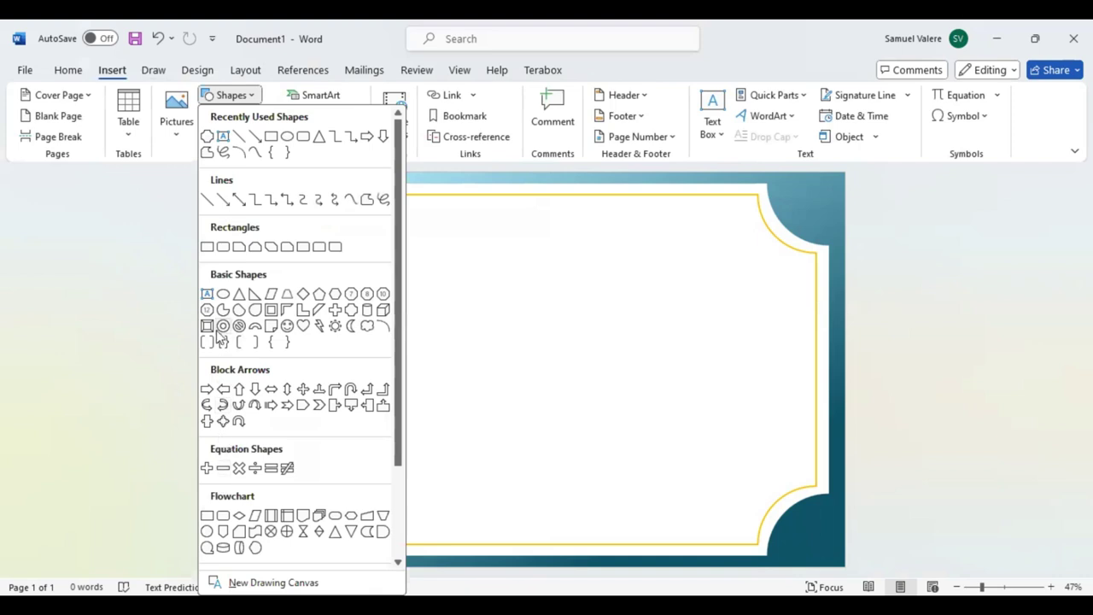
pyautogui.click(223, 296)
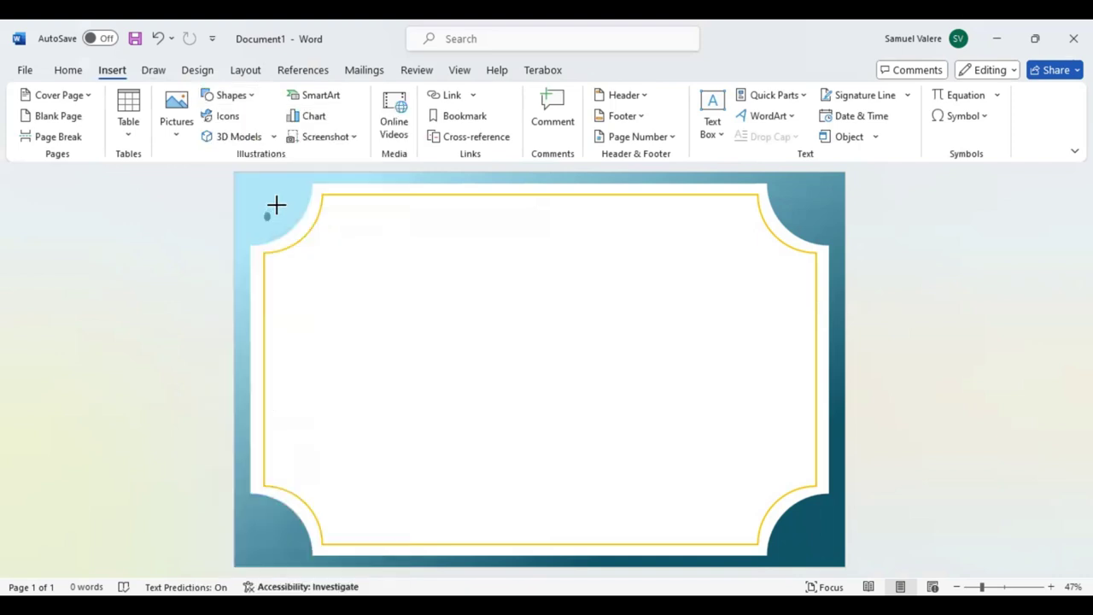
pyautogui.moveTo(263, 219); pyautogui.dragTo(303, 207)
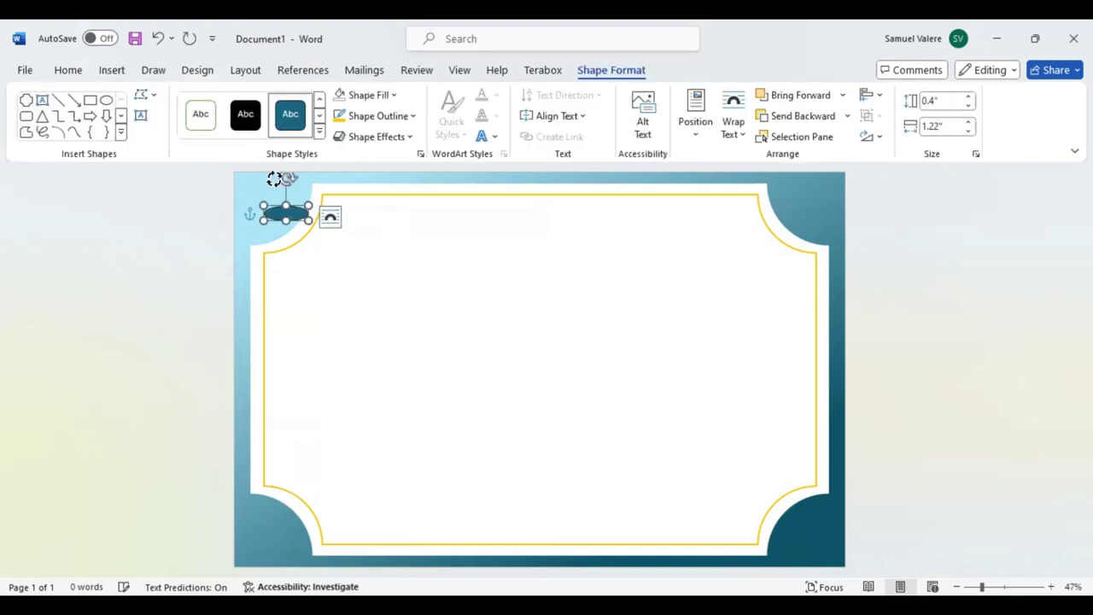
pyautogui.moveTo(284, 181)
pyautogui.mouseDown()
pyautogui.moveTo(261, 188)
pyautogui.moveTo(280, 213)
pyautogui.mouseUp()
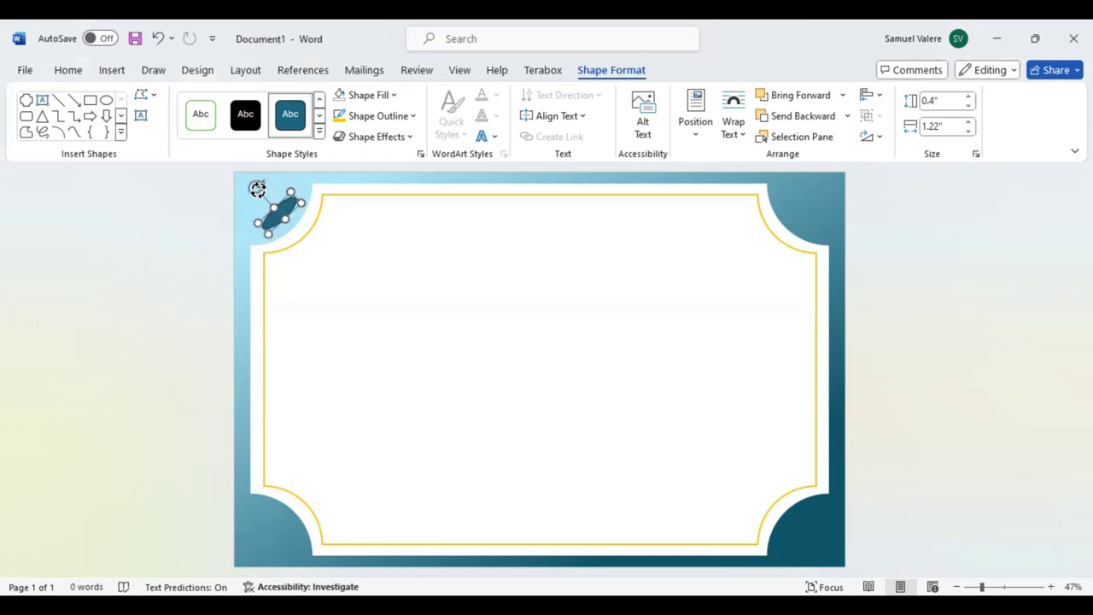
pyautogui.moveTo(257, 188); pyautogui.dragTo(256, 190)
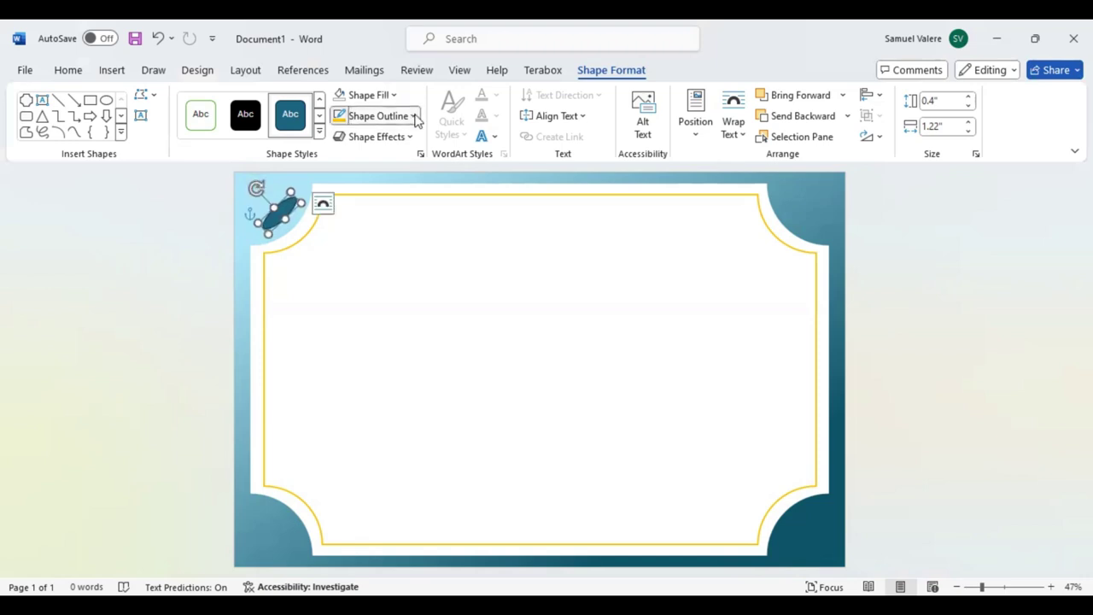
# - Make the leaf gold with no outline, preview effect presets, and nudge it into place
pyautogui.click(415, 116)
pyautogui.click(349, 329)
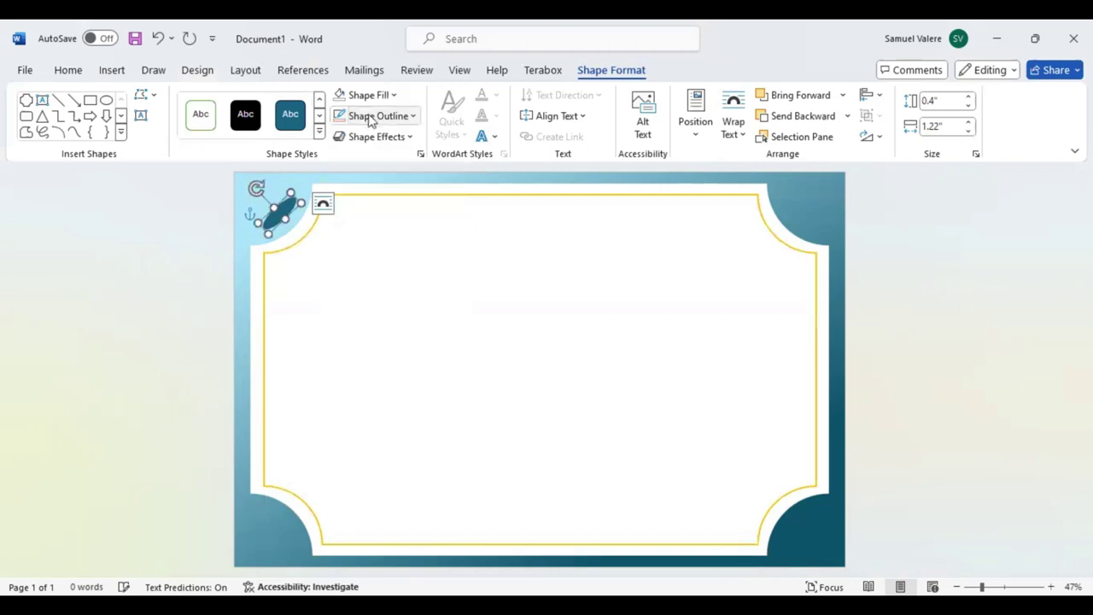
pyautogui.click(395, 96)
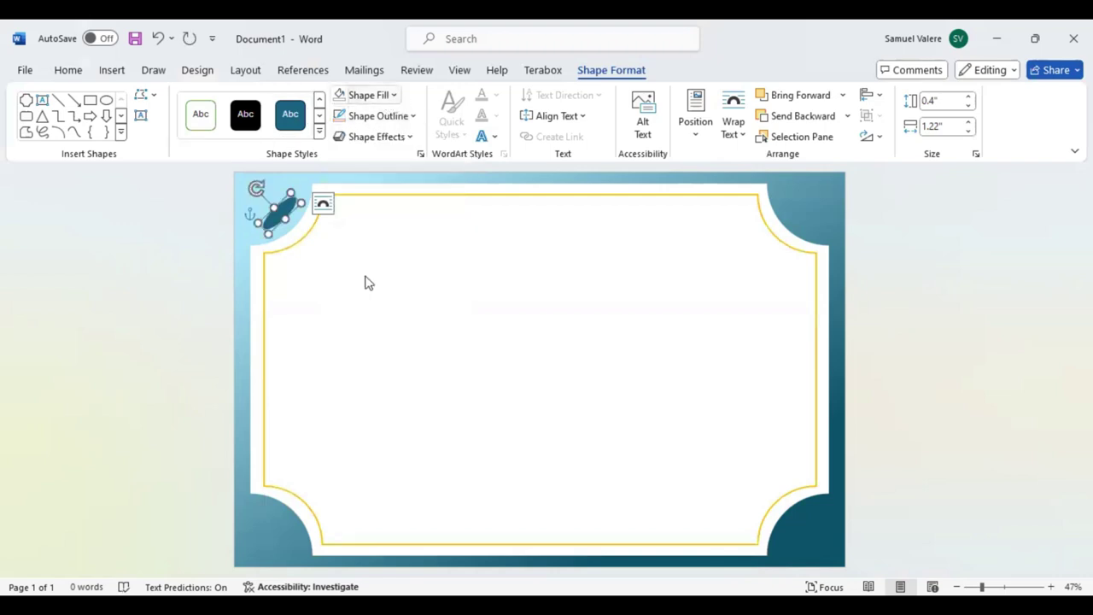
pyautogui.click(365, 282)
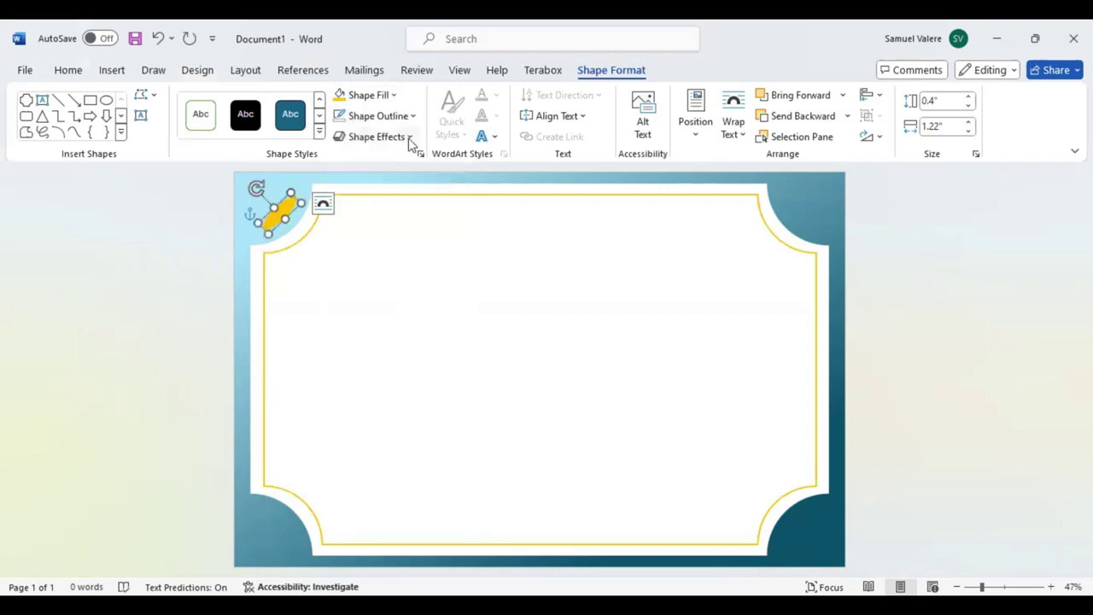
pyautogui.click(410, 138)
pyautogui.moveTo(385, 166)
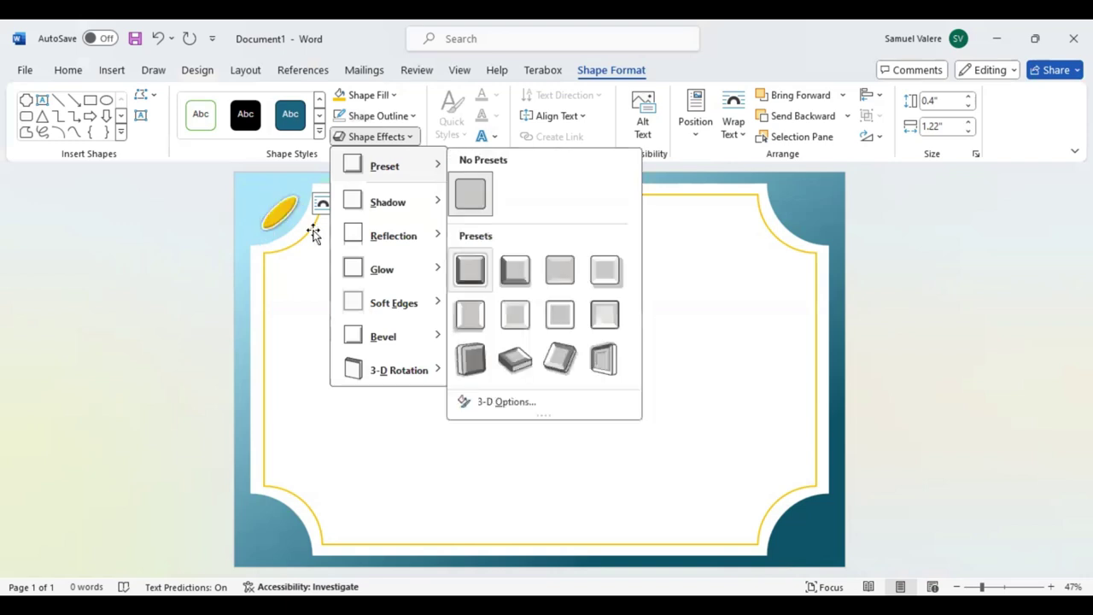
pyautogui.click(280, 215)
pyautogui.moveTo(275, 221); pyautogui.dragTo(275, 219)
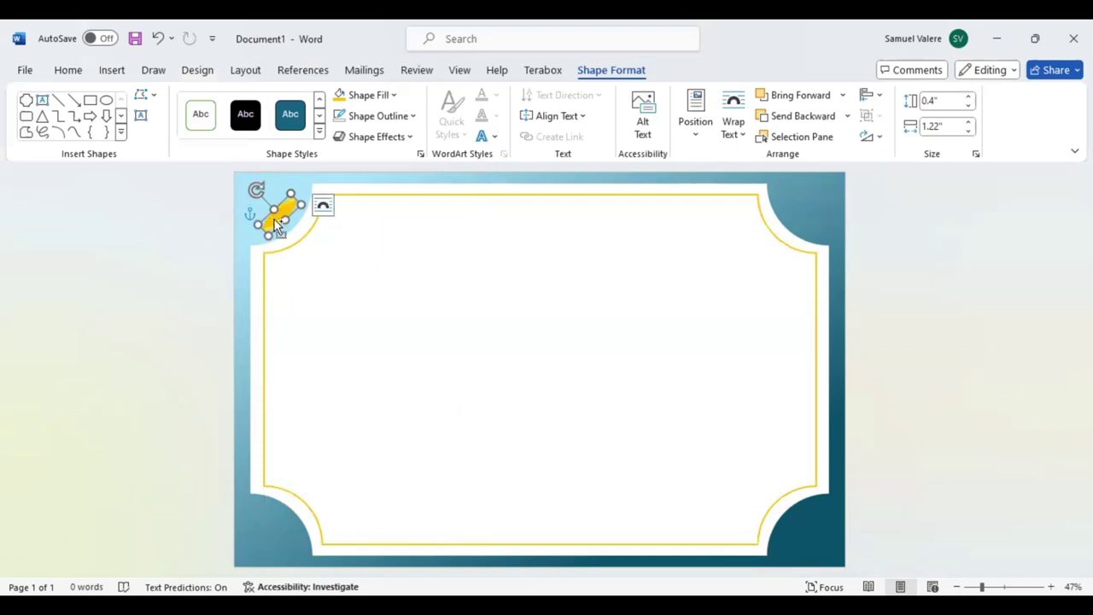
# - Duplicate the gold leaf and place rotated copies in the remaining border corners
pyautogui.hotkey('ctrl', 'd')
pyautogui.moveTo(275, 221)
pyautogui.mouseDown()
pyautogui.moveTo(803, 533)
pyautogui.moveTo(787, 235)
pyautogui.mouseUp()
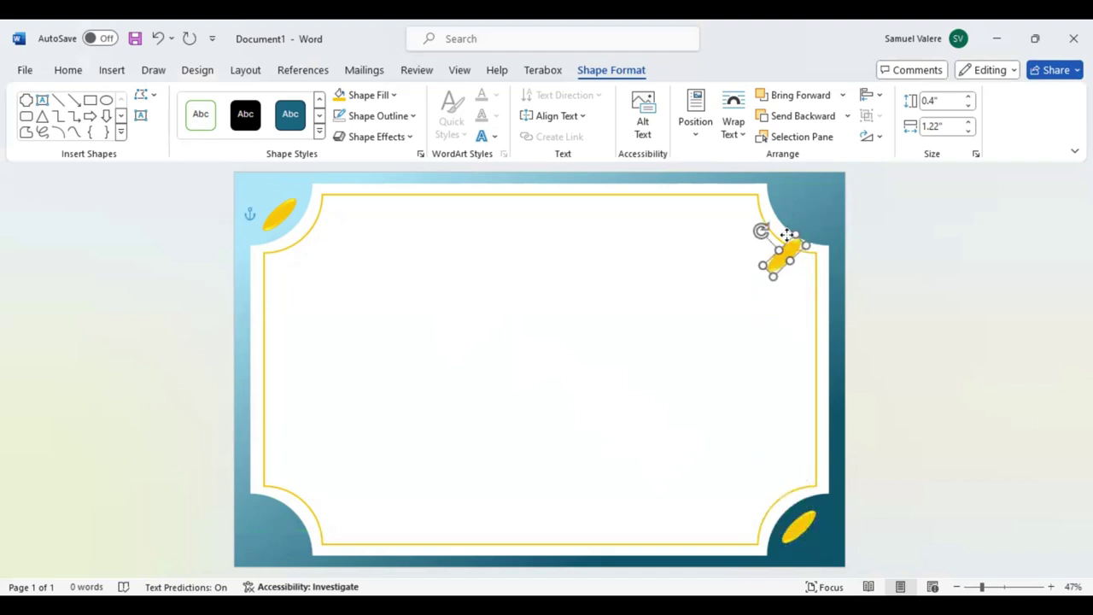
pyautogui.moveTo(761, 231); pyautogui.dragTo(758, 260)
pyautogui.moveTo(798, 229)
pyautogui.mouseDown()
pyautogui.moveTo(800, 208)
pyautogui.moveTo(804, 221)
pyautogui.moveTo(511, 381)
pyautogui.mouseUp()
pyautogui.moveTo(426, 449)
pyautogui.mouseDown()
pyautogui.moveTo(279, 532)
pyautogui.moveTo(261, 527)
pyautogui.mouseUp()
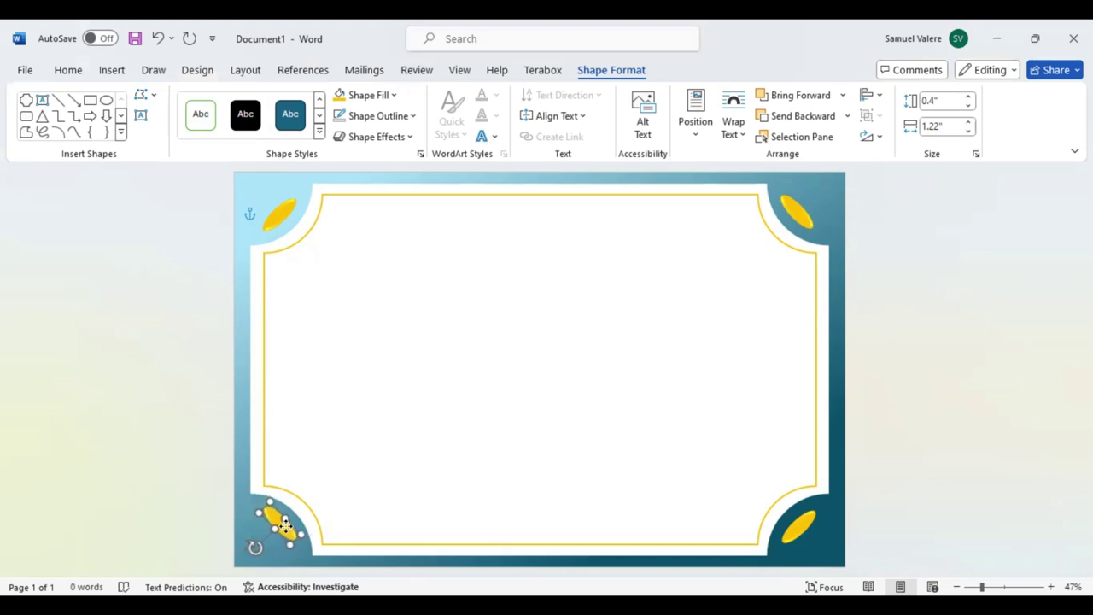
pyautogui.click(521, 414)
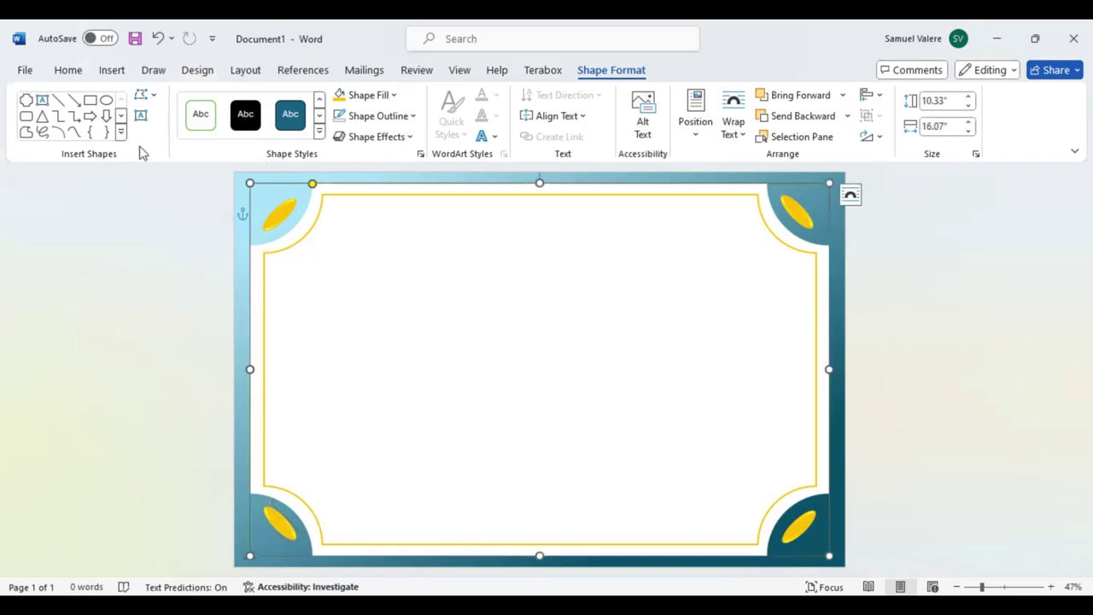
# - Draw an outline-free text box across the top of the frame reading 'Certificate'
pyautogui.click(141, 117)
pyautogui.moveTo(418, 220); pyautogui.dragTo(720, 271)
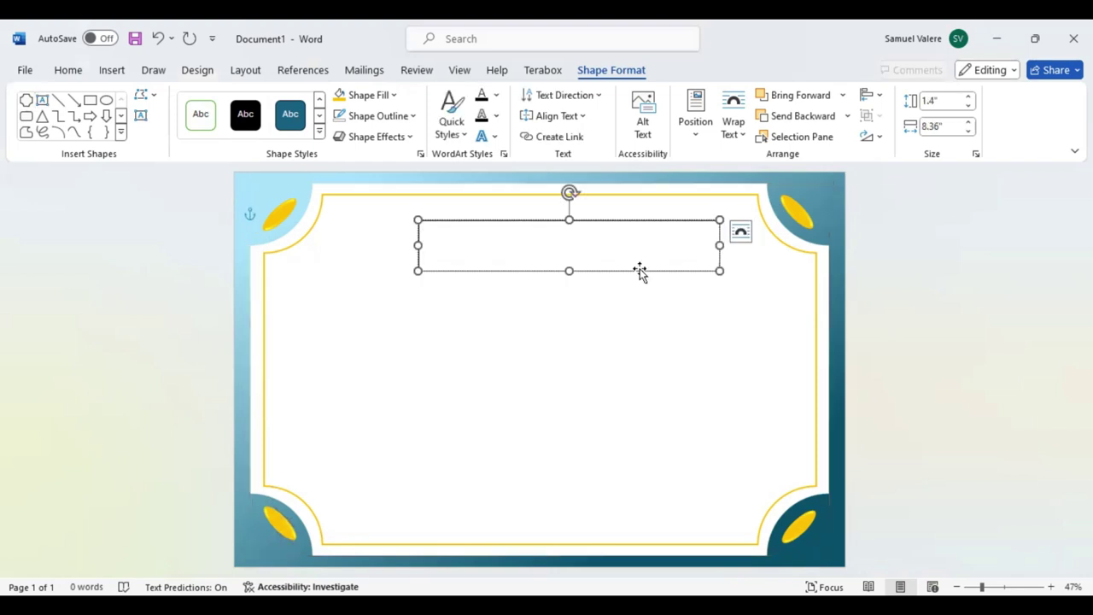
pyautogui.write('Cert')
pyautogui.write('ificate')
pyautogui.moveTo(451, 230); pyautogui.dragTo(420, 230)
pyautogui.click(416, 120)
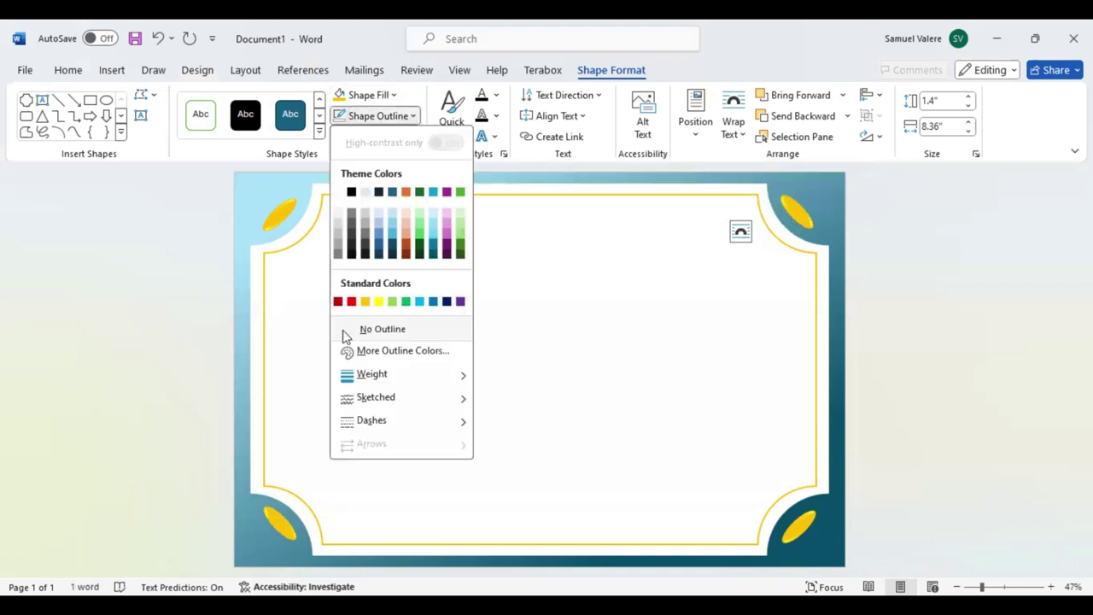
pyautogui.click(398, 97)
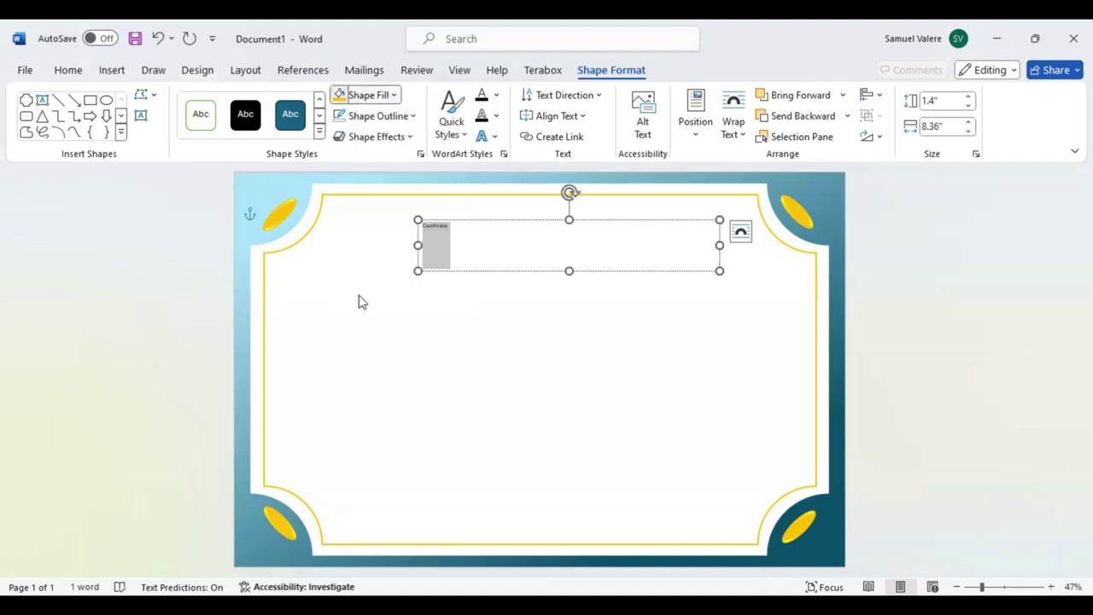
# - Centre the title, set it in Times New Roman, and change it to UPPERCASE
pyautogui.click(72, 73)
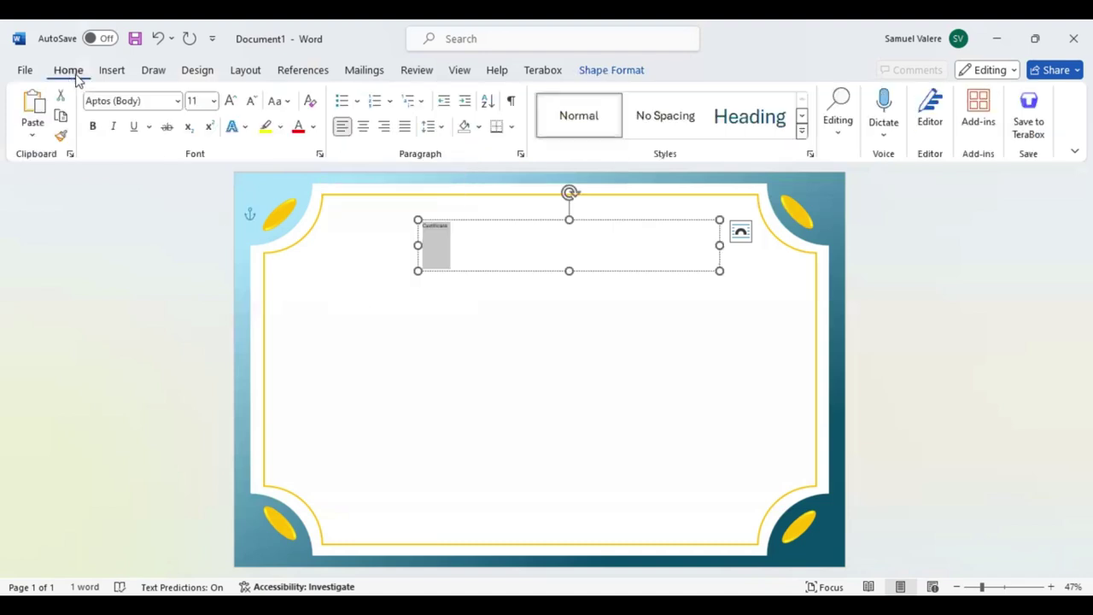
pyautogui.click(363, 125)
pyautogui.click(149, 100)
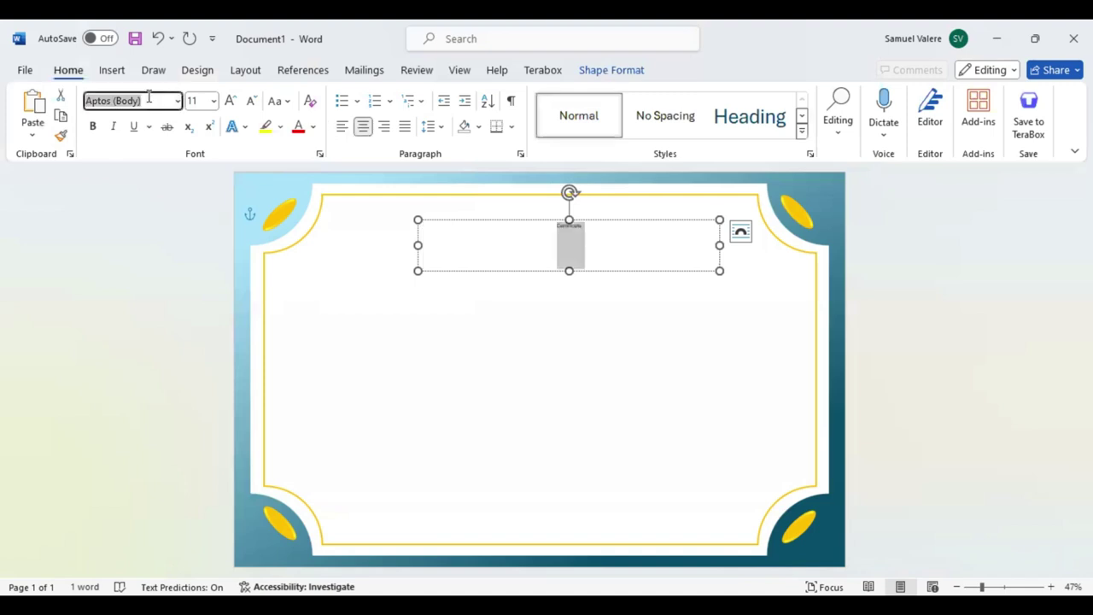
pyautogui.write('Times New Roman')
pyautogui.press('Return')
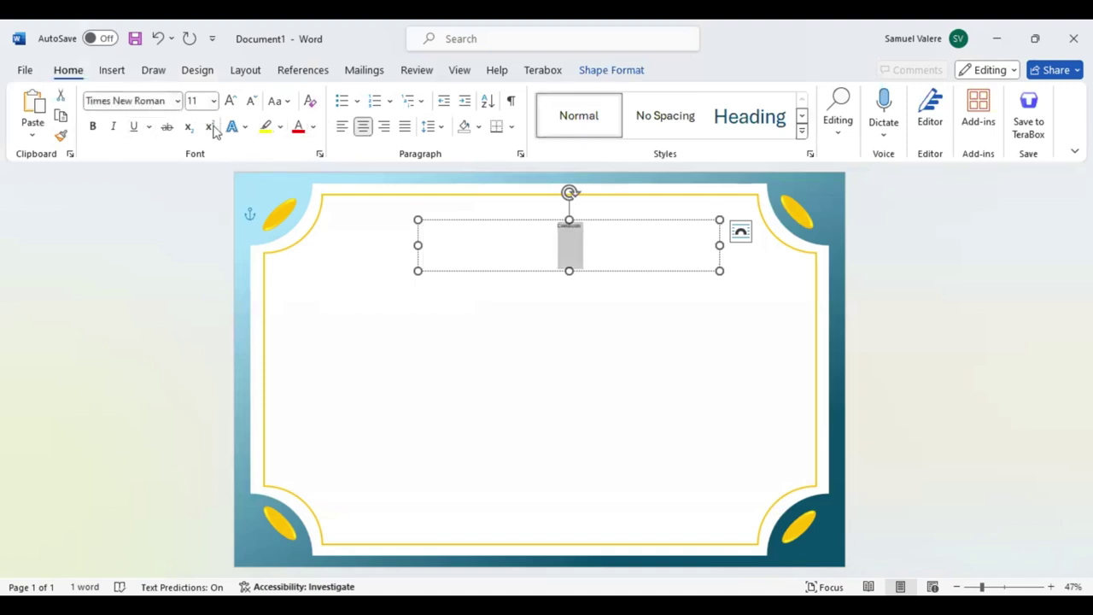
pyautogui.click(287, 102)
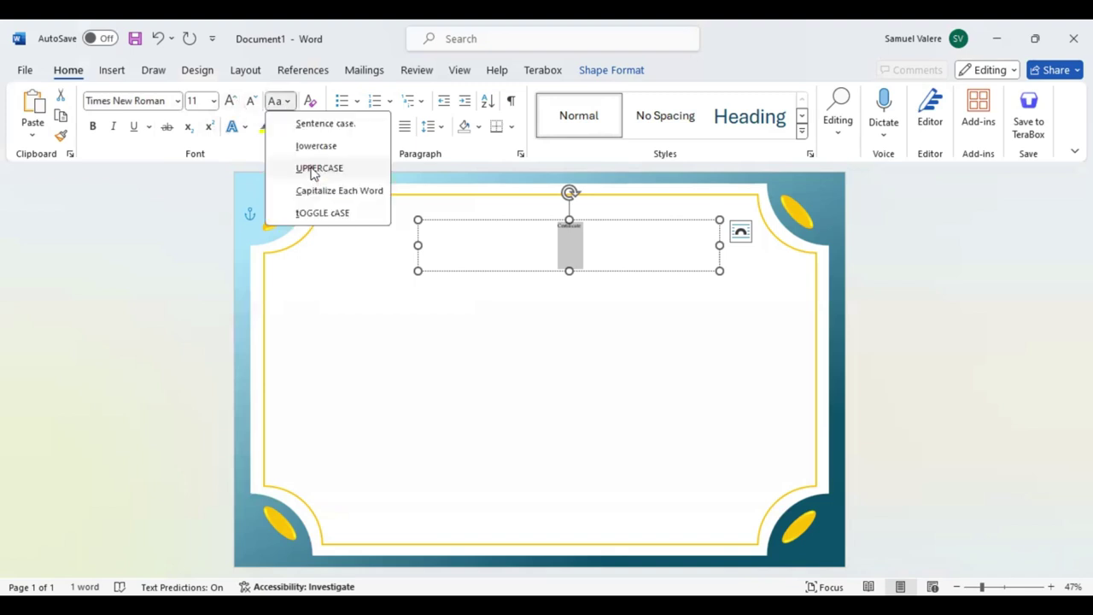
pyautogui.click(309, 167)
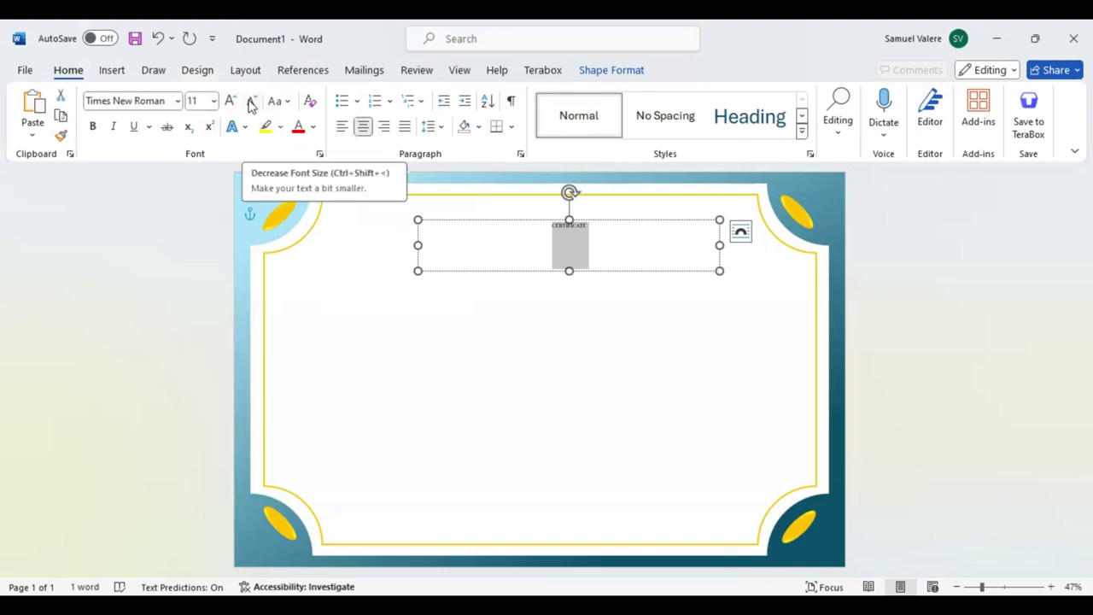
# - Enlarge the title to 90 pt, move it up centred, and colour it dark teal
pyautogui.click(233, 102)
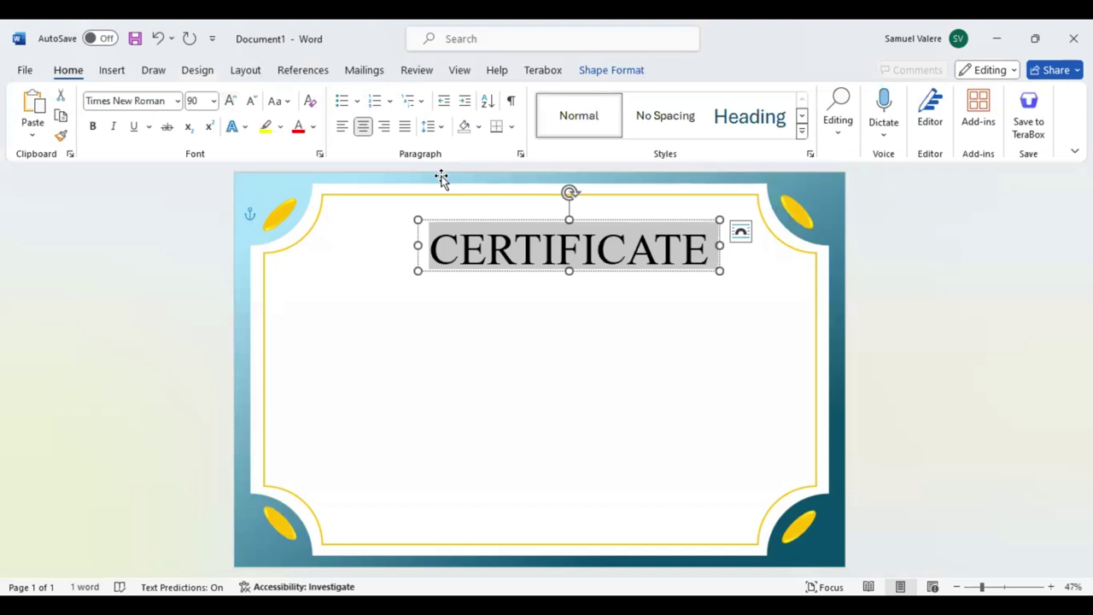
pyautogui.moveTo(441, 178); pyautogui.dragTo(411, 165)
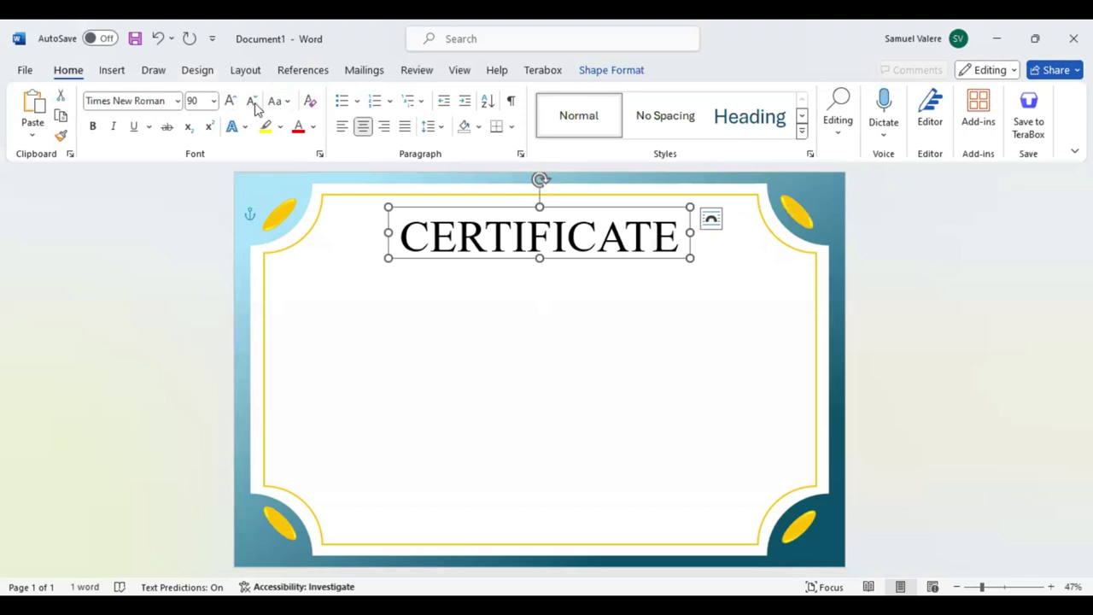
pyautogui.click(314, 128)
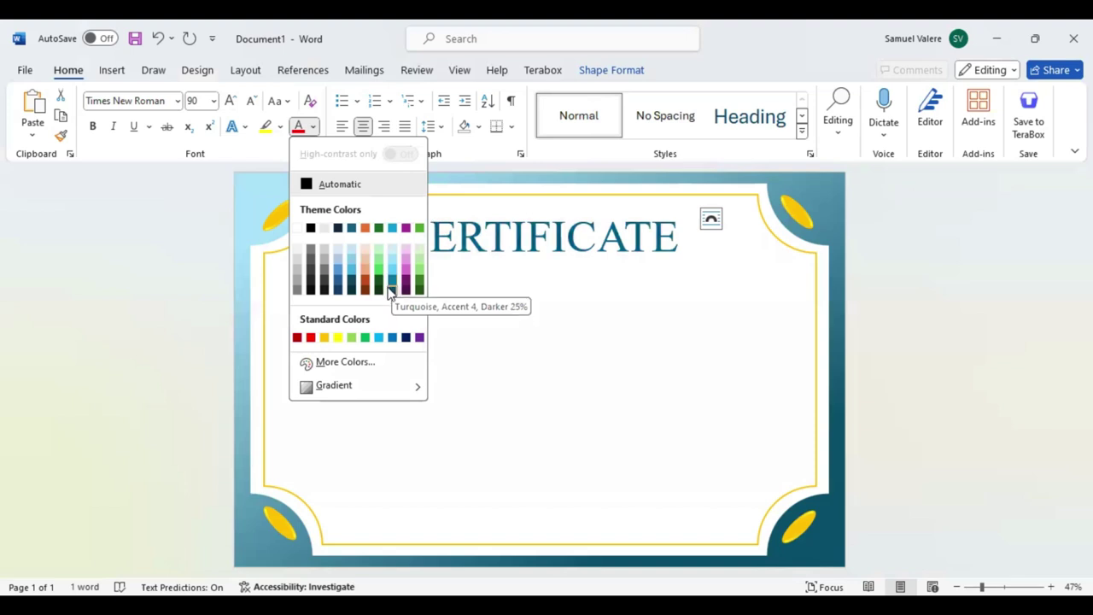
pyautogui.click(389, 290)
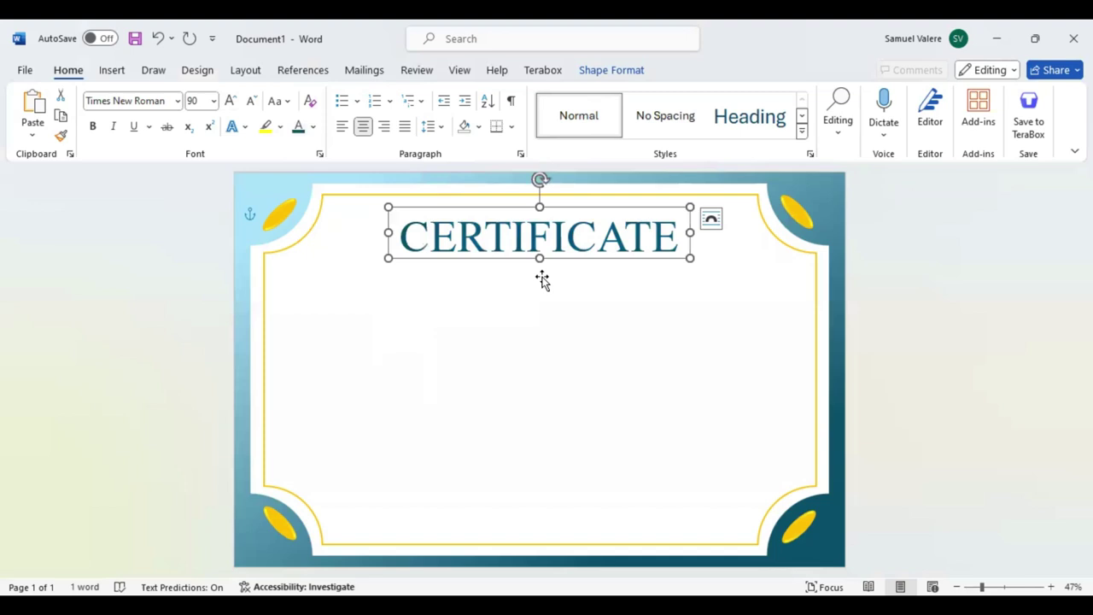
# - Duplicate the title box below it, type 'Of Appreciation', and shrink it to 28 pt
pyautogui.moveTo(564, 260); pyautogui.dragTo(566, 292)
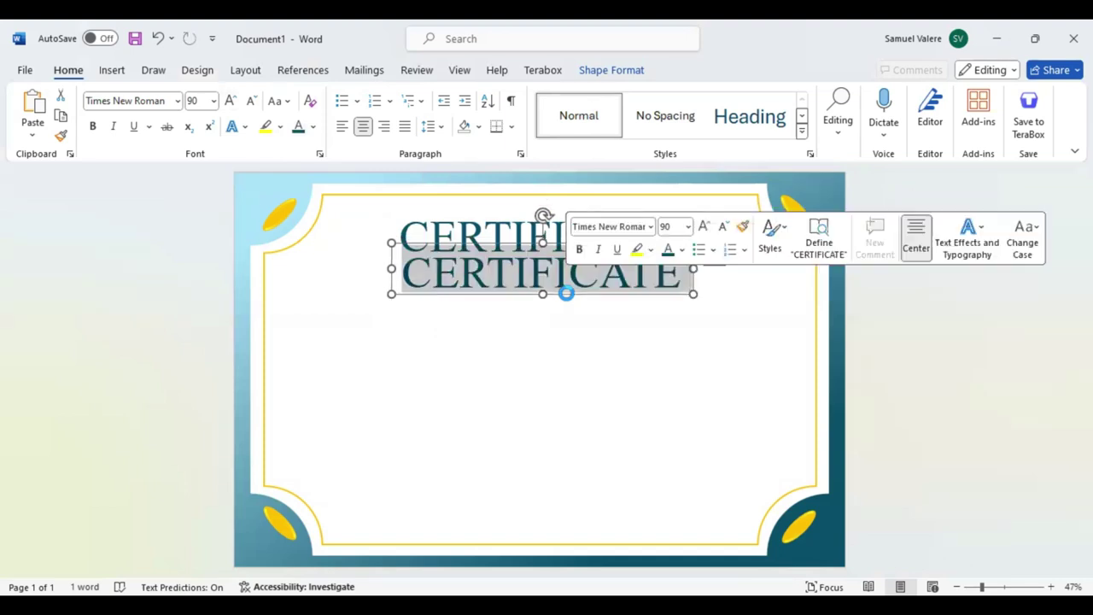
pyautogui.write('Of')
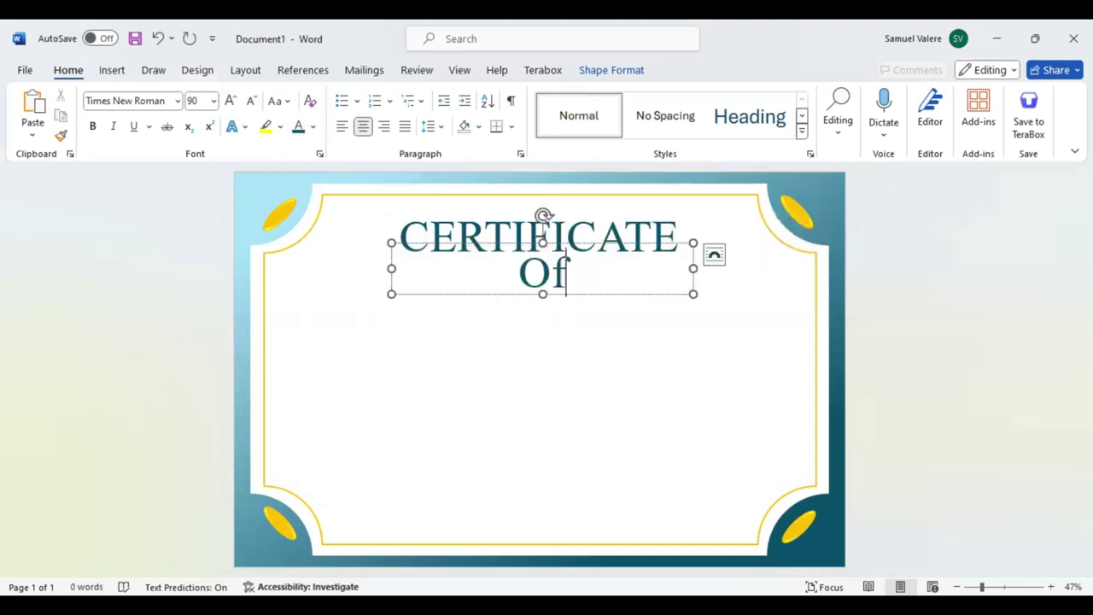
pyautogui.write(' Ap')
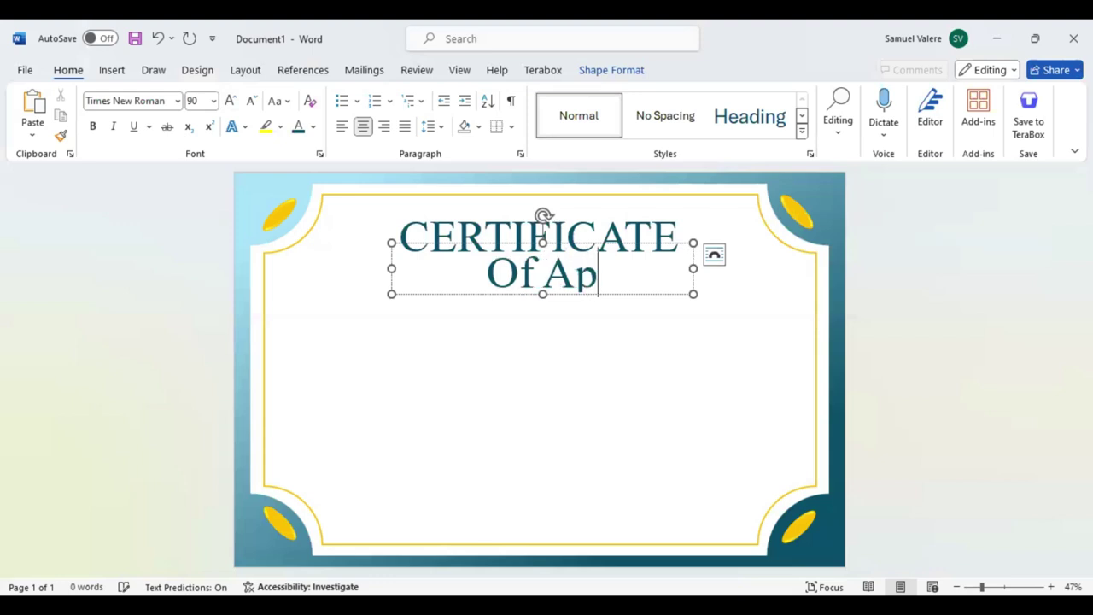
pyautogui.write('preciation')
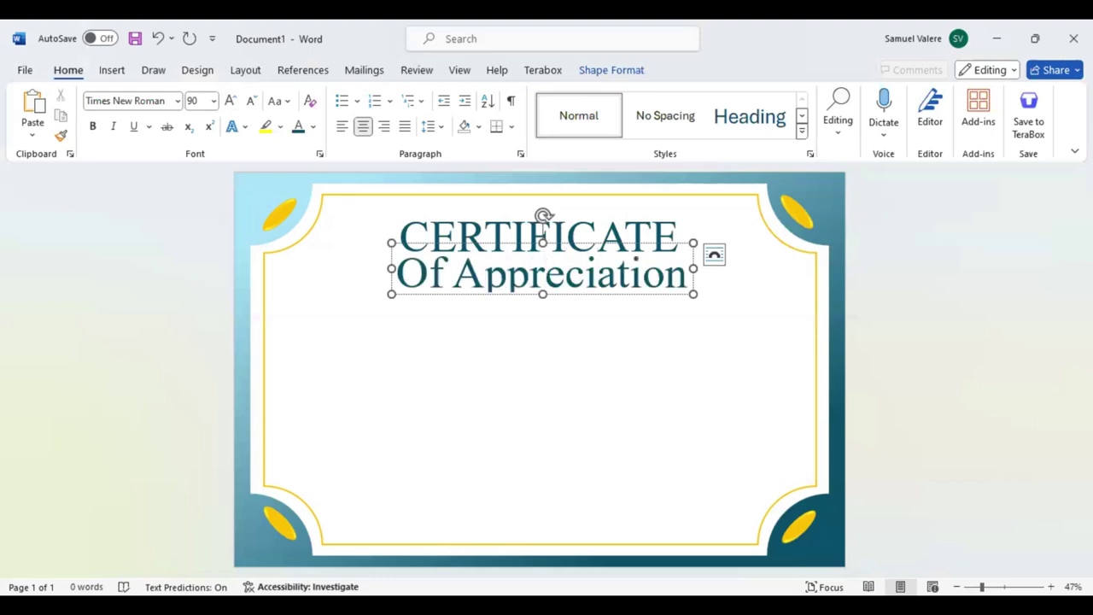
pyautogui.click(545, 271)
pyautogui.press('End')
pyautogui.hotkey('shift', 'Home')
pyautogui.click(252, 101)
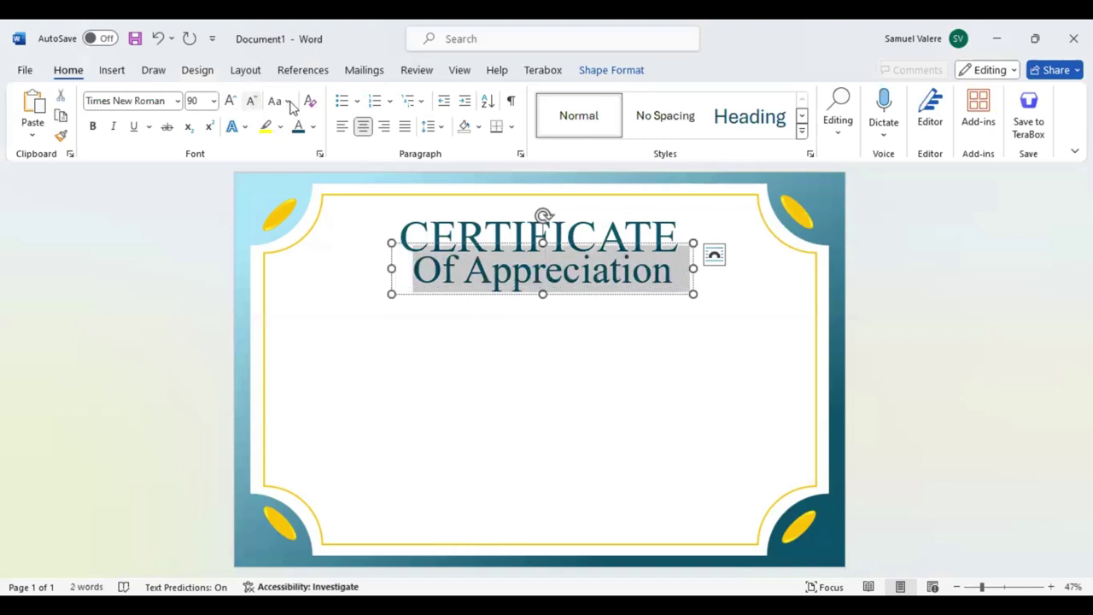
pyautogui.hotkey('ctrl', 'z')
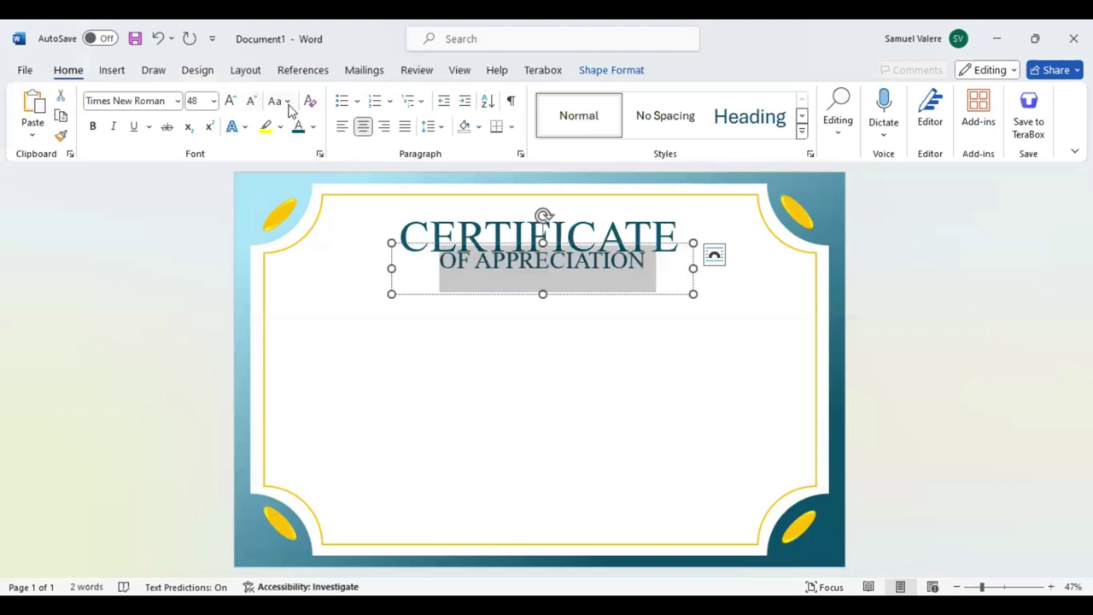
pyautogui.click(251, 101)
pyautogui.click(251, 101)
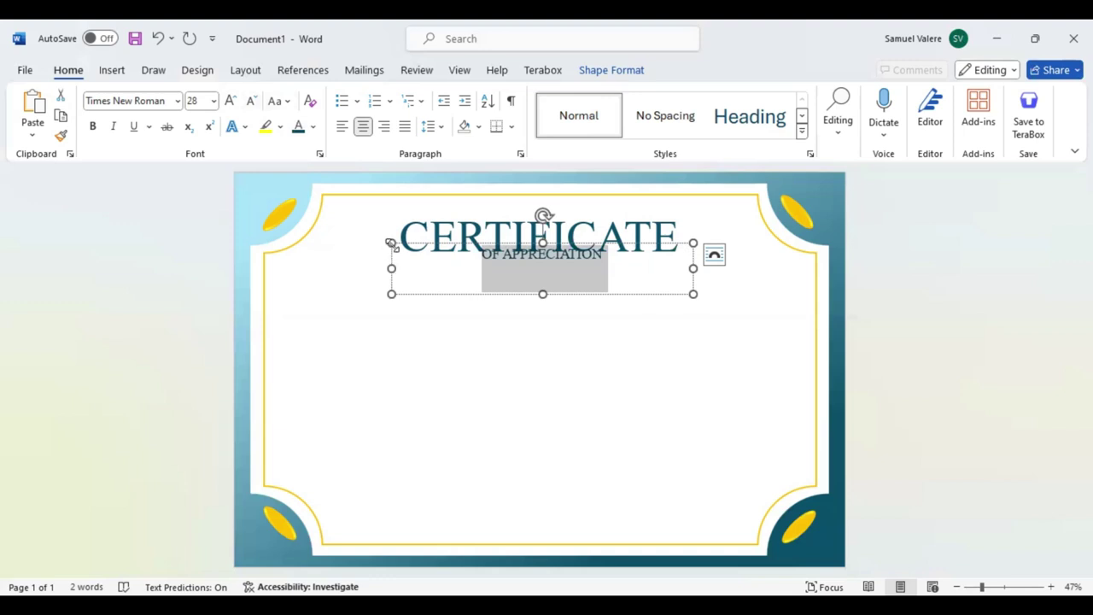
# - Narrow the subtitle box, centre it under the title, and colour it light teal
pyautogui.moveTo(390, 244); pyautogui.dragTo(392, 245)
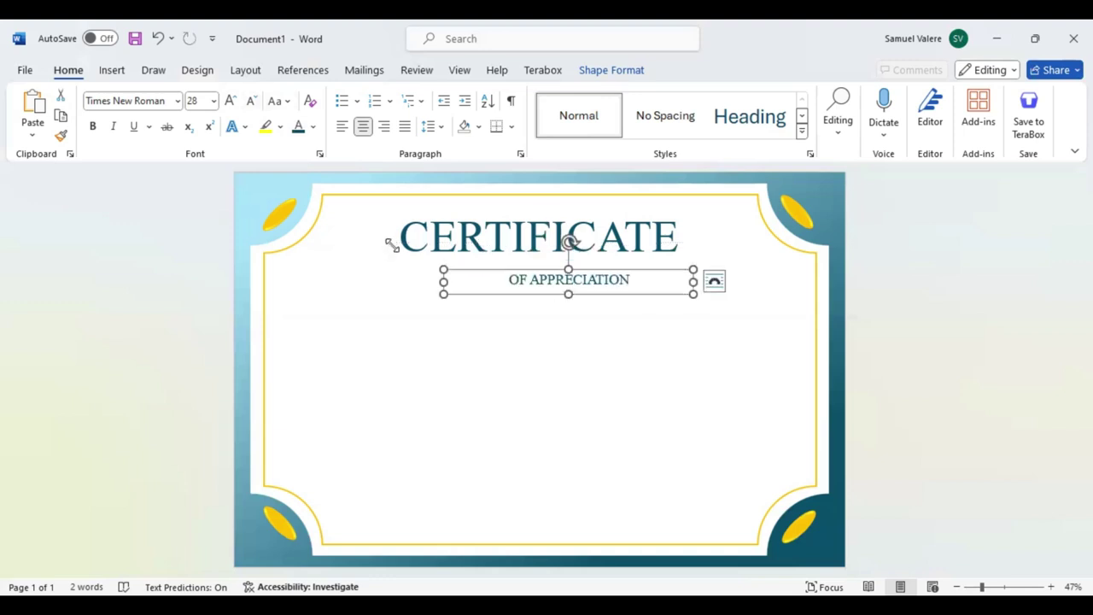
pyautogui.moveTo(443, 282); pyautogui.dragTo(556, 282)
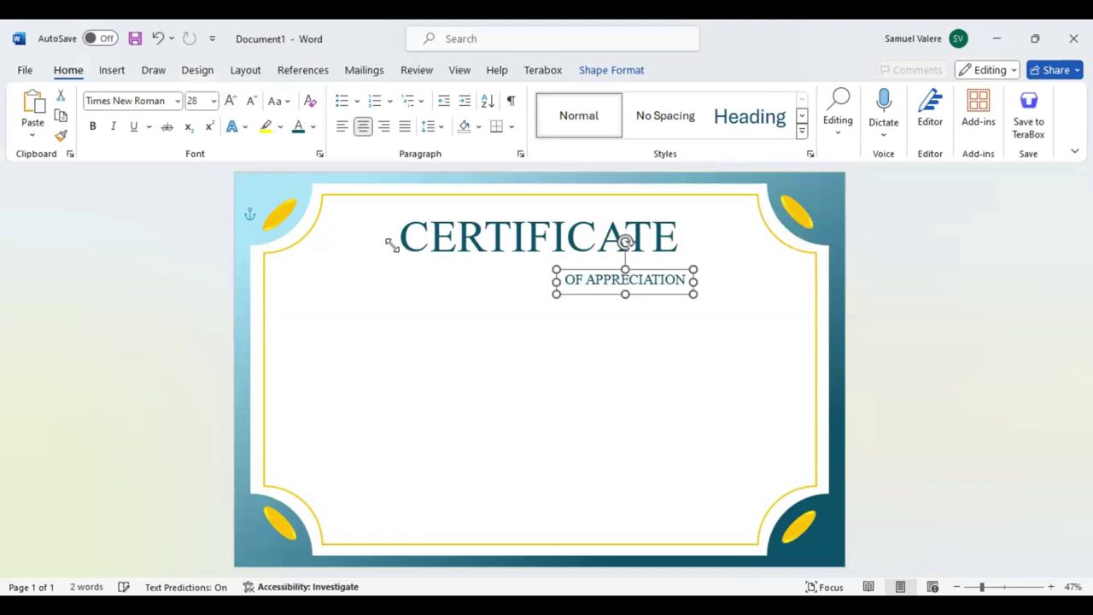
pyautogui.moveTo(624, 282); pyautogui.dragTo(539, 263)
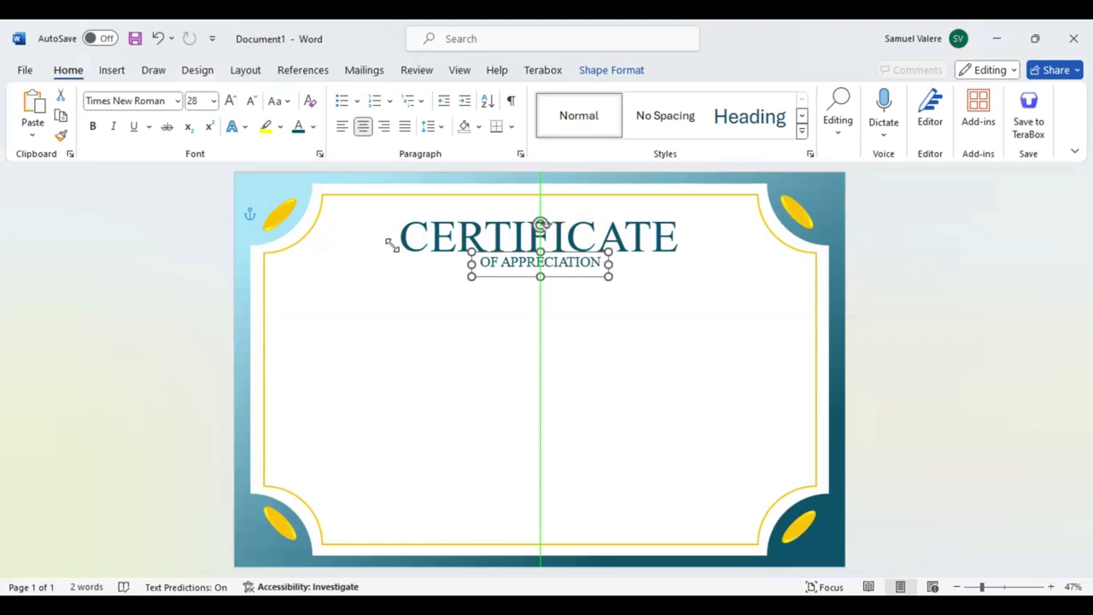
pyautogui.hotkey('ctrl', 'a')
pyautogui.click(671, 240)
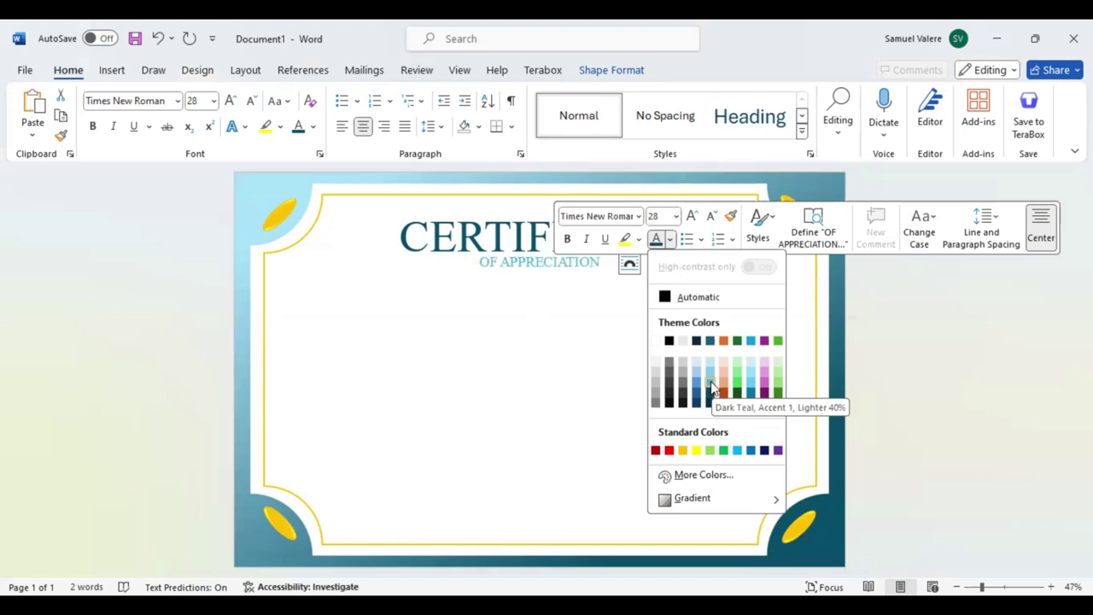
pyautogui.click(710, 381)
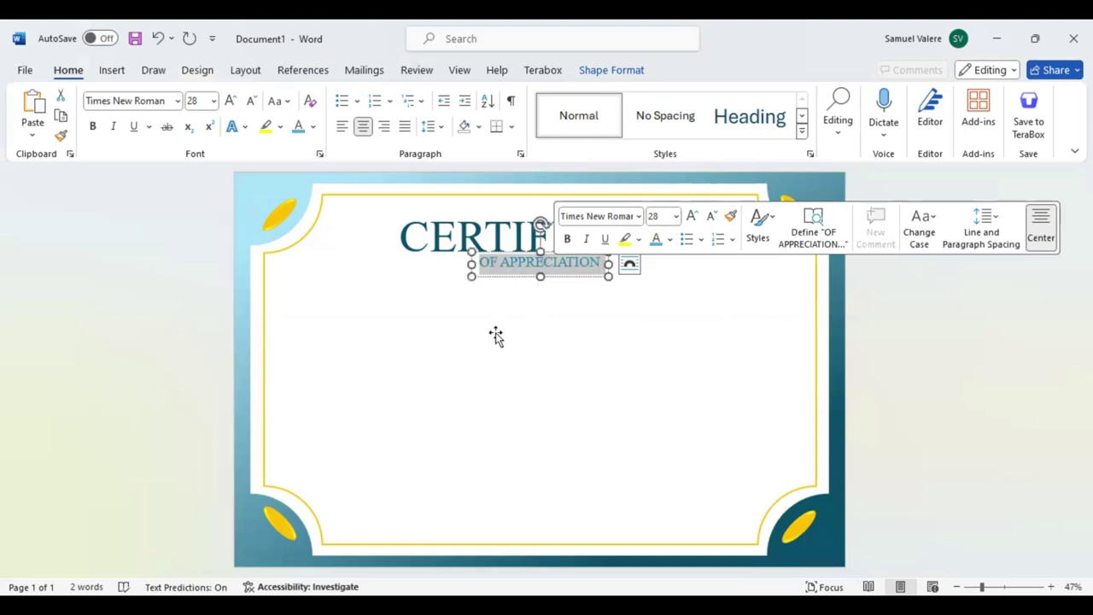
pyautogui.click(111, 71)
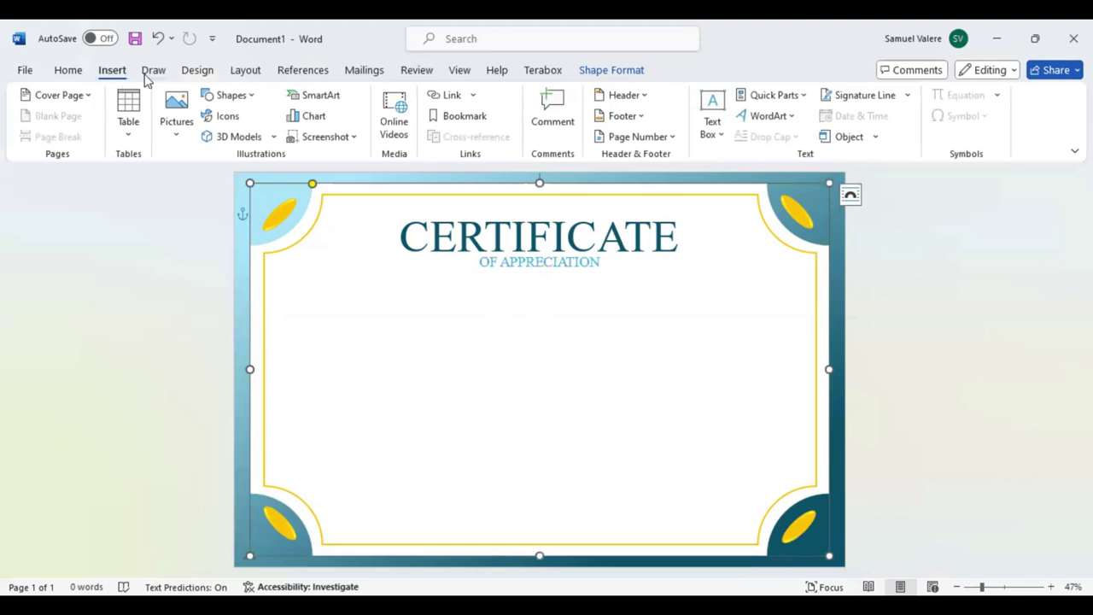
# - Copy the CERTIFICATE title box lower down the page and type 'Name Surname' into it
pyautogui.click(485, 207)
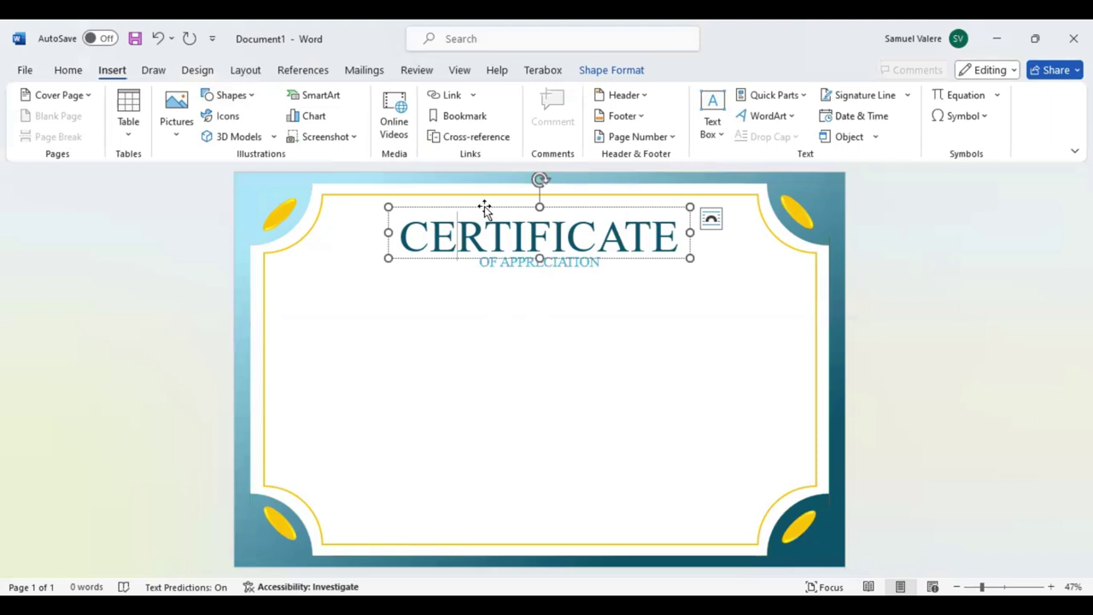
pyautogui.moveTo(449, 259); pyautogui.dragTo(455, 349)
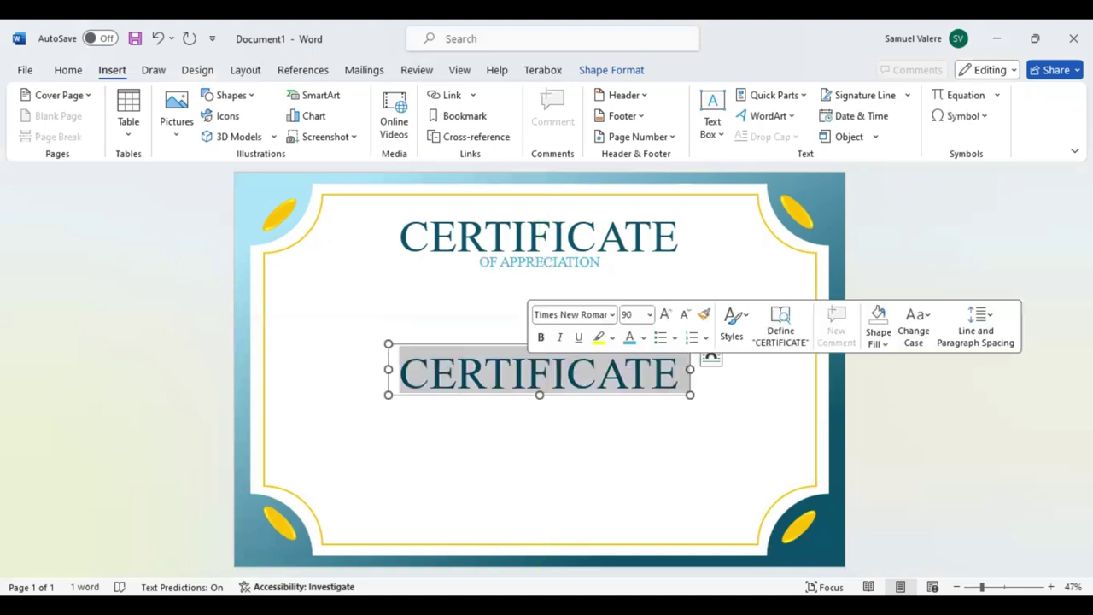
pyautogui.write('Name Surname')
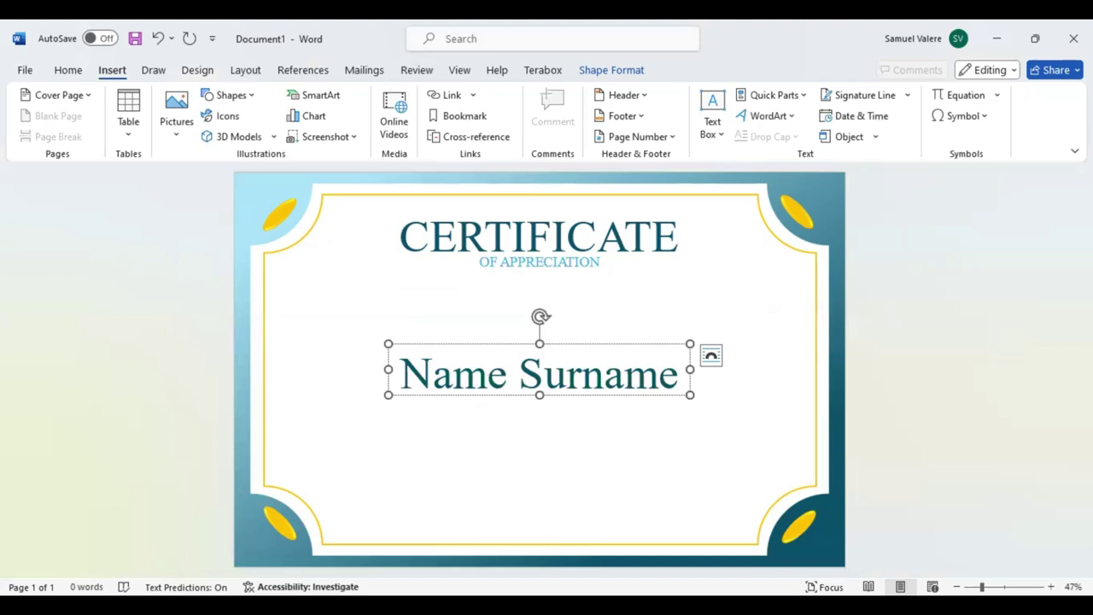
# - Set the name in Vivaldi, widen its box across the page and nudge it down
pyautogui.hotkey('ctrl', 'a')
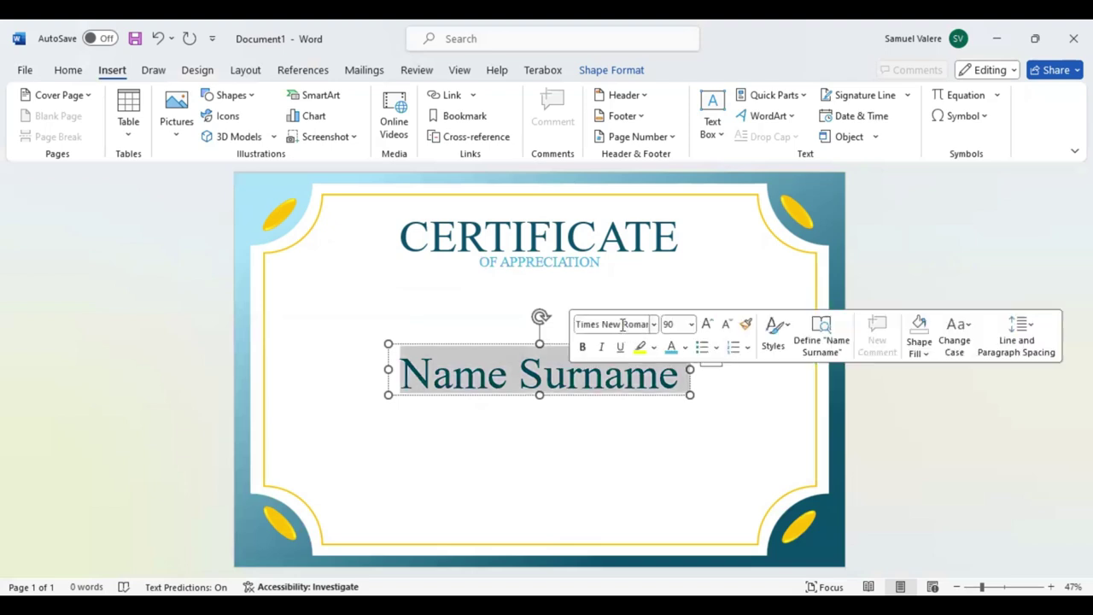
pyautogui.click(622, 324)
pyautogui.write('Vivaldi')
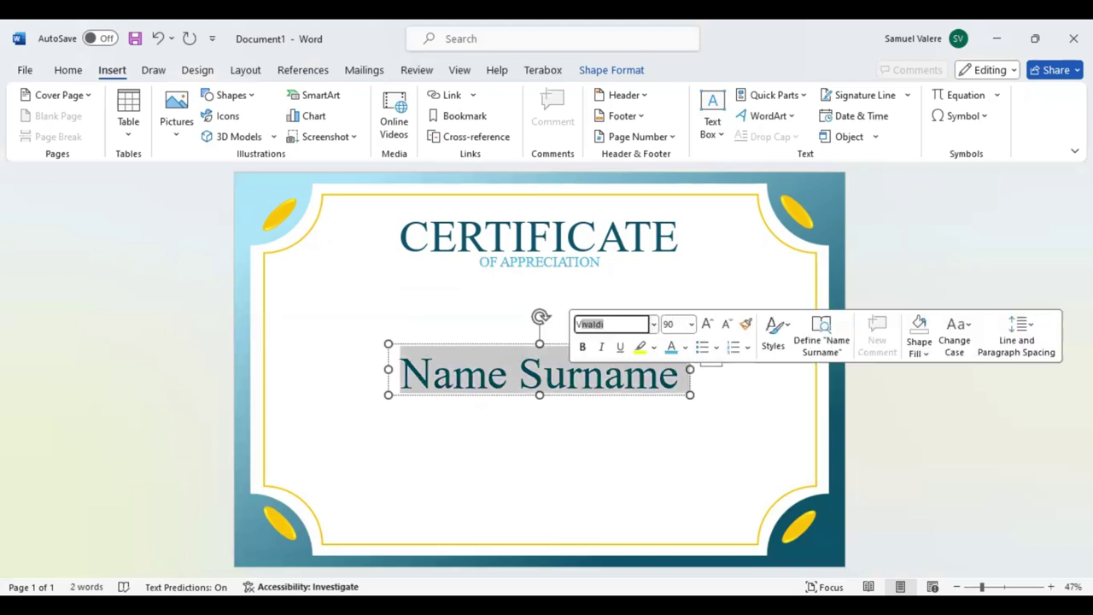
pyautogui.press('Return')
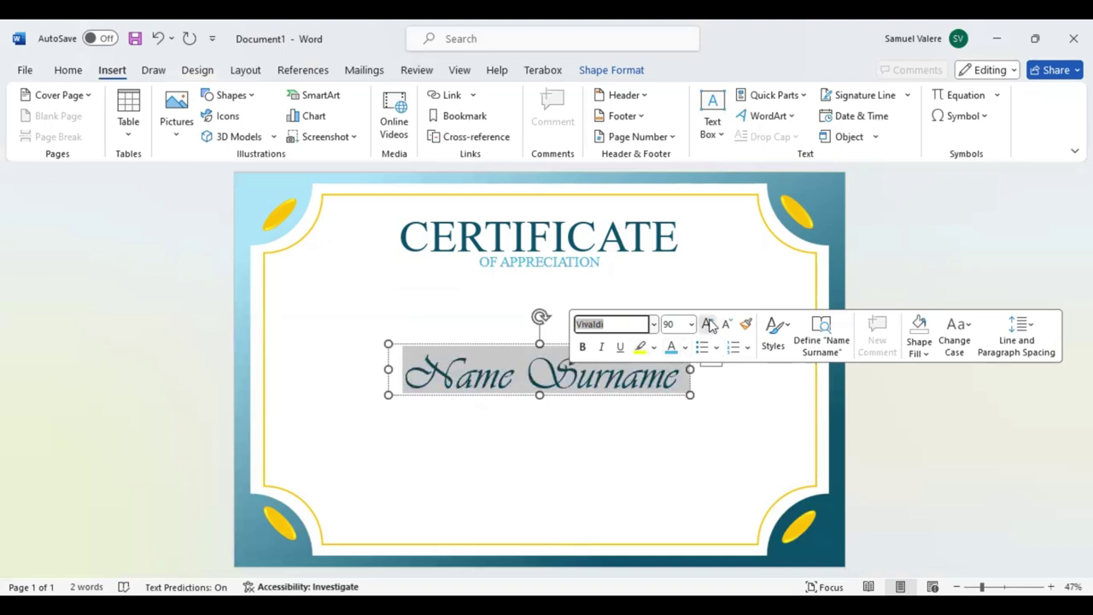
pyautogui.moveTo(690, 395); pyautogui.dragTo(815, 416)
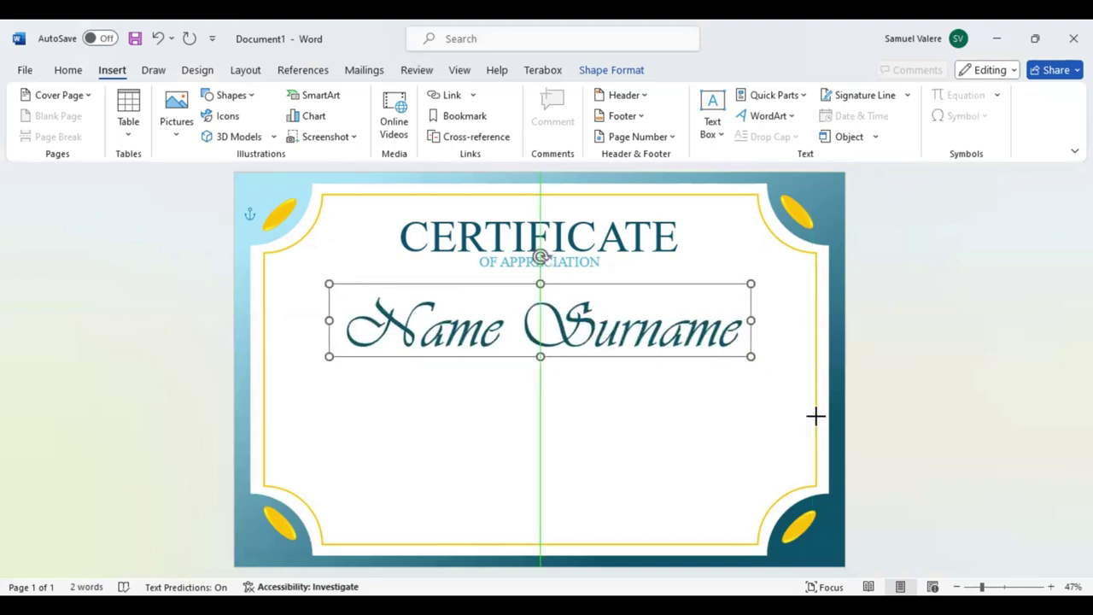
pyautogui.press('Down')
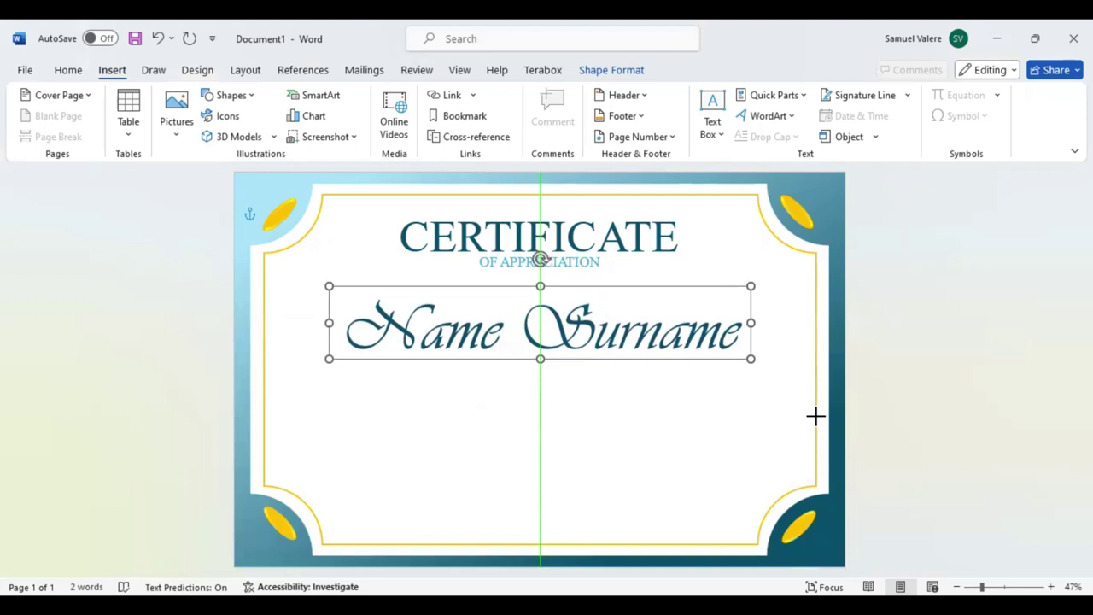
# - Draw a text box below the name and paste the appreciation paragraph into it
pyautogui.click(250, 97)
pyautogui.click(224, 141)
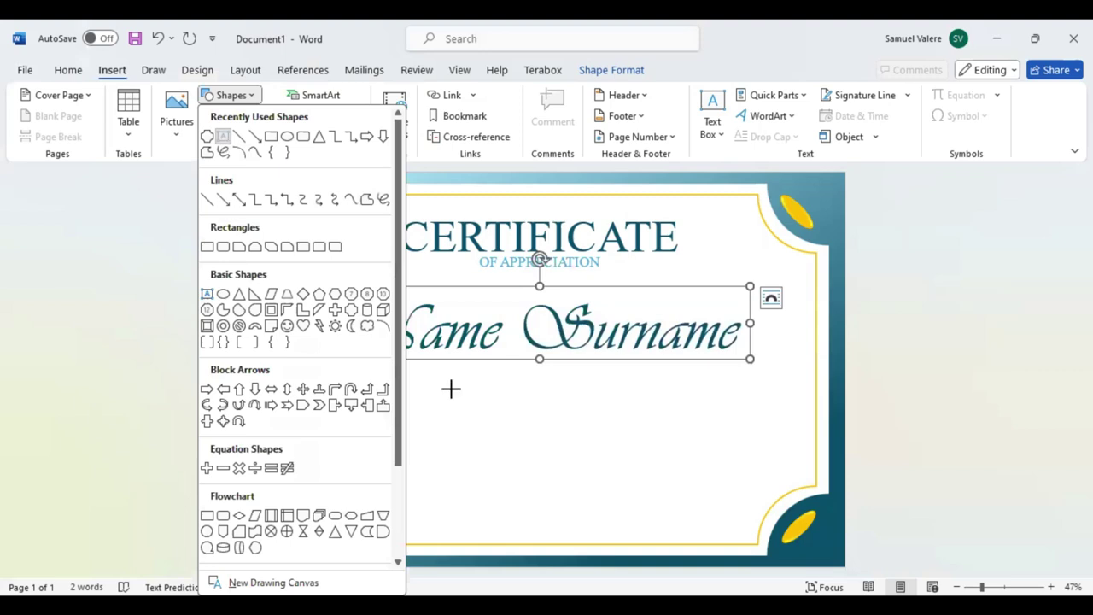
pyautogui.moveTo(451, 390); pyautogui.dragTo(690, 442)
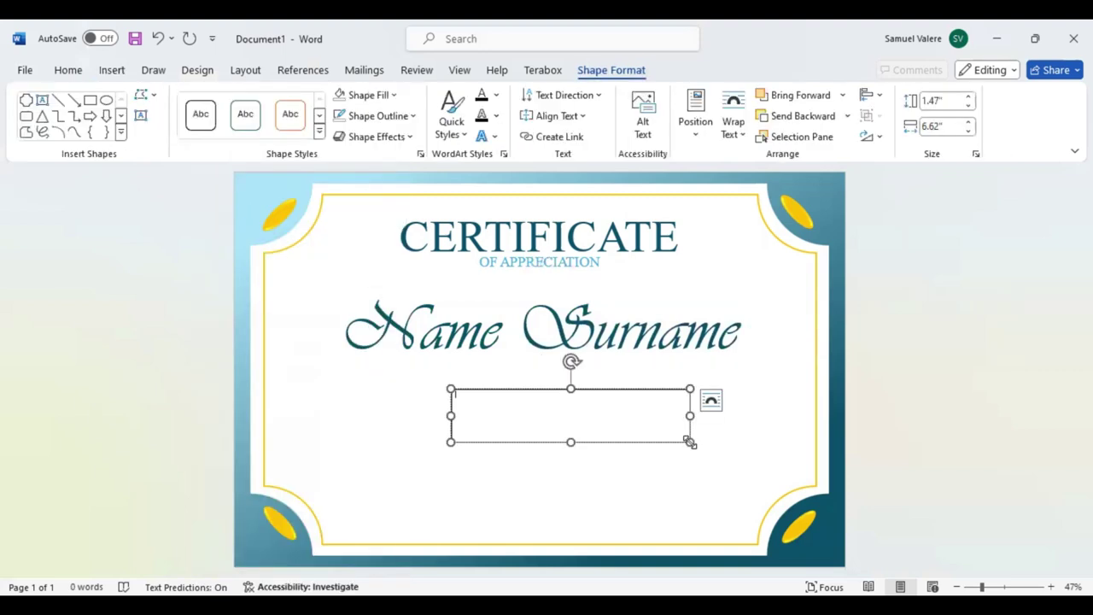
pyautogui.write('With heartfelt appreciation, we honor your exceptional achievements that have surpassed all expectations. Your dedication, perseverance, and exceptional abilities have transformed challenges into opportunities and obstacles into stepping stones. This certificate is a reflection of your remarkable journey.')
# - Centre the paragraph and set it in Times New Roman at 22 pt
pyautogui.hotkey('ctrl', 'a')
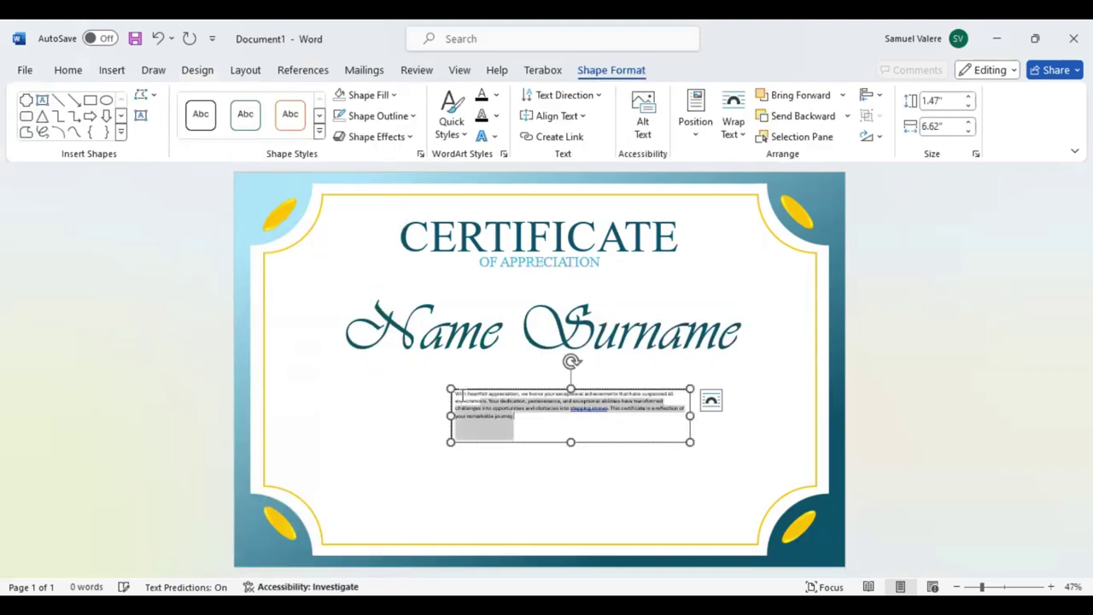
pyautogui.click(67, 72)
pyautogui.click(363, 126)
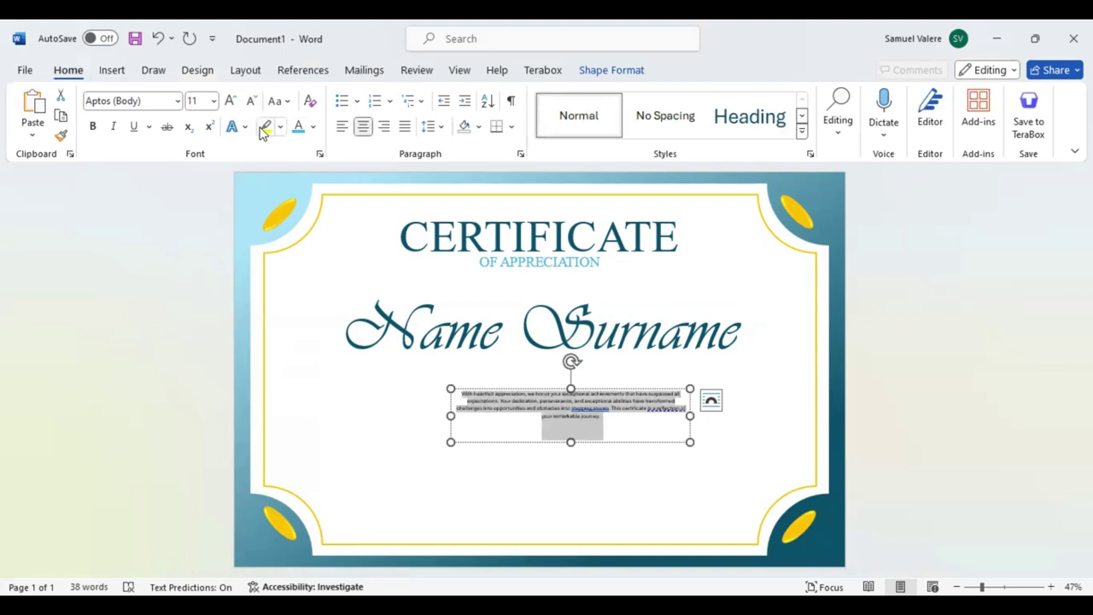
pyautogui.click(142, 102)
pyautogui.write('Times New Roman')
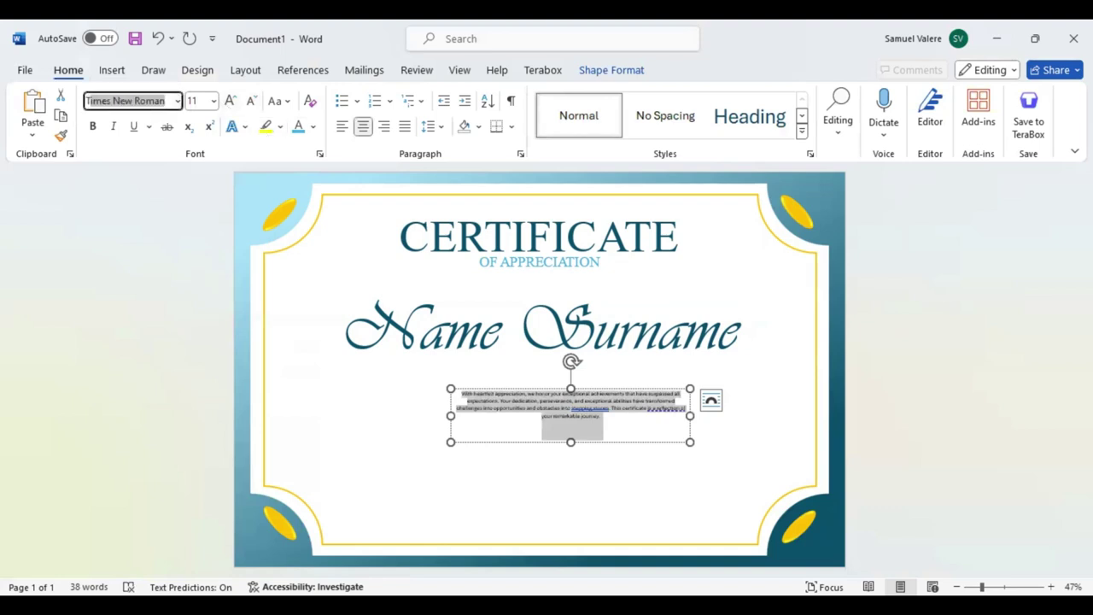
pyautogui.press('Return')
pyautogui.doubleClick(232, 101)
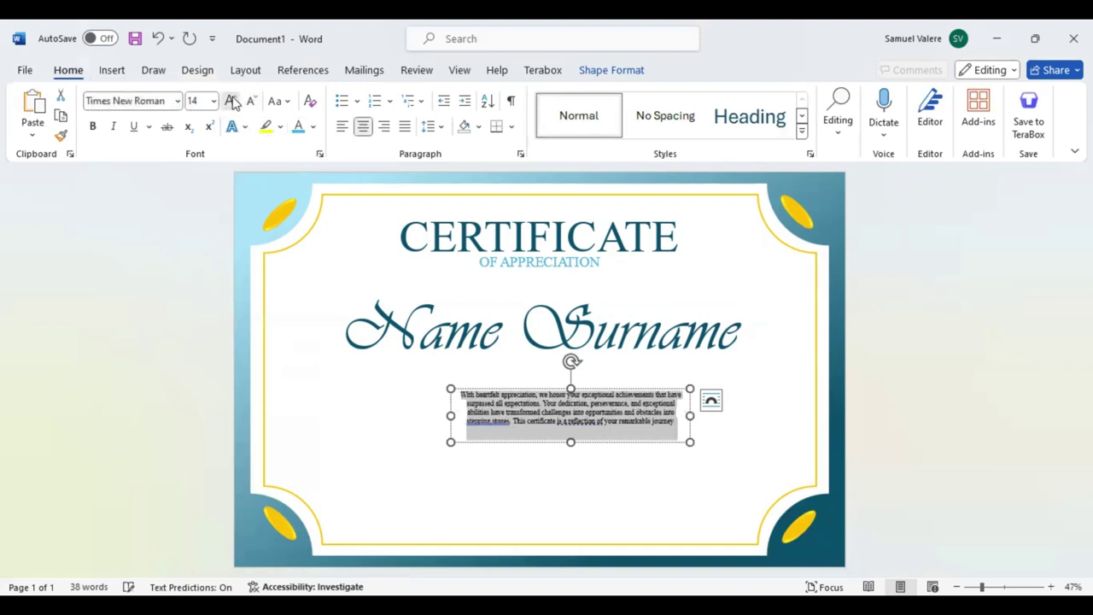
pyautogui.doubleClick(233, 101)
pyautogui.doubleClick(233, 101)
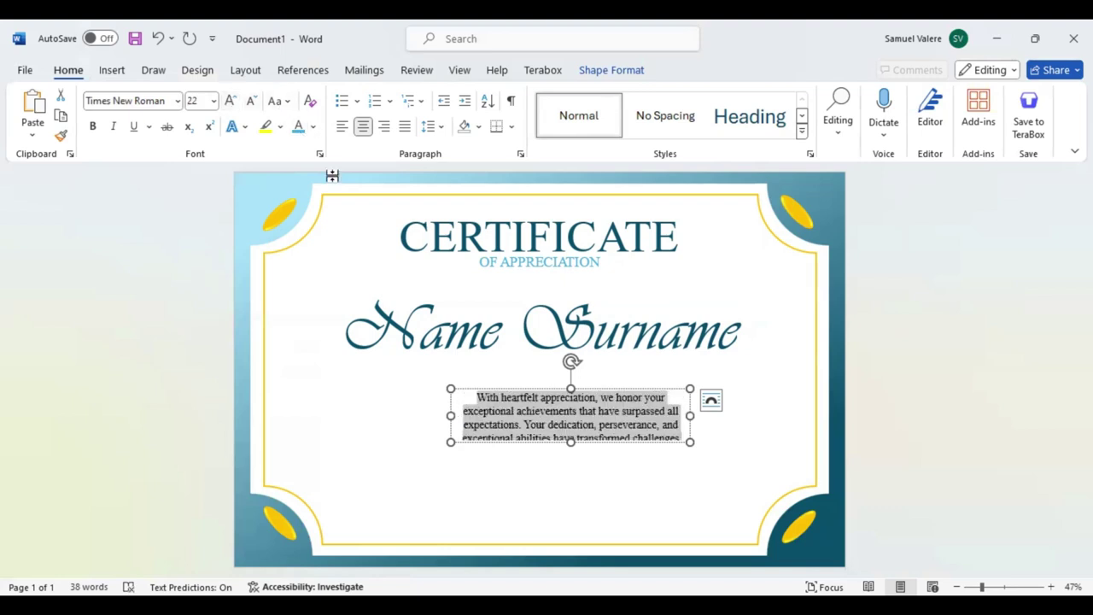
# - Widen the paragraph box and centre it beneath the name
pyautogui.moveTo(690, 442); pyautogui.dragTo(768, 470)
pyautogui.moveTo(789, 470); pyautogui.dragTo(800, 471)
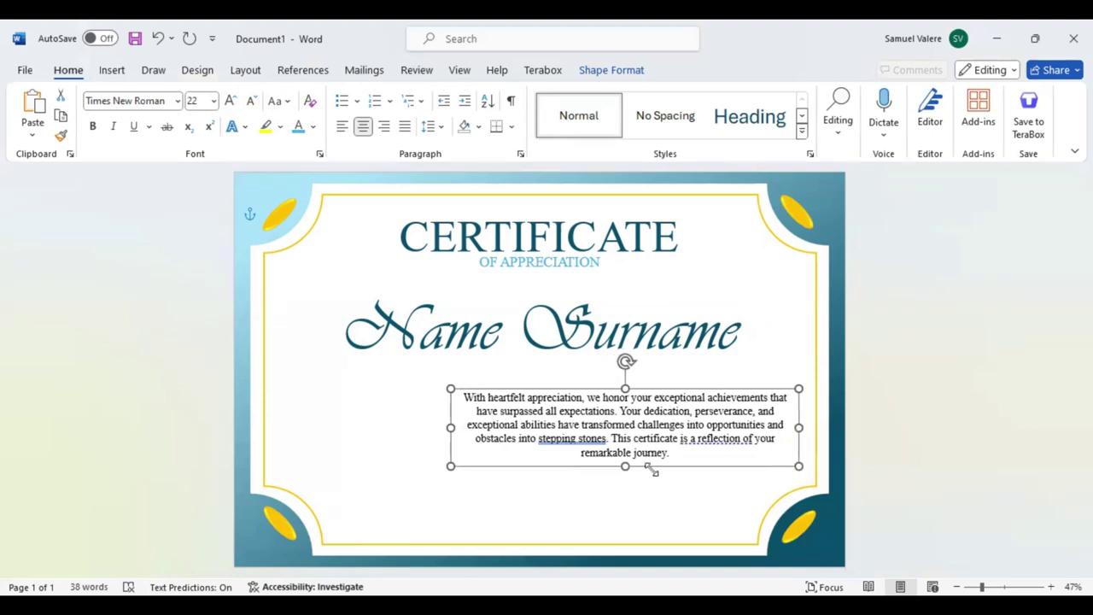
pyautogui.moveTo(651, 467); pyautogui.dragTo(566, 448)
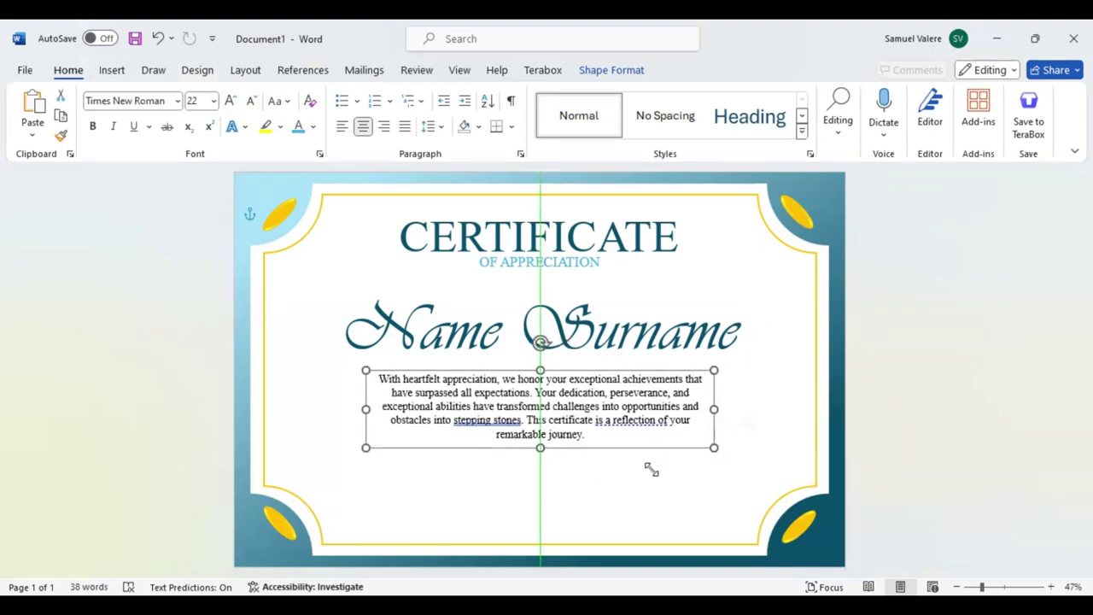
pyautogui.moveTo(714, 448); pyautogui.dragTo(780, 452)
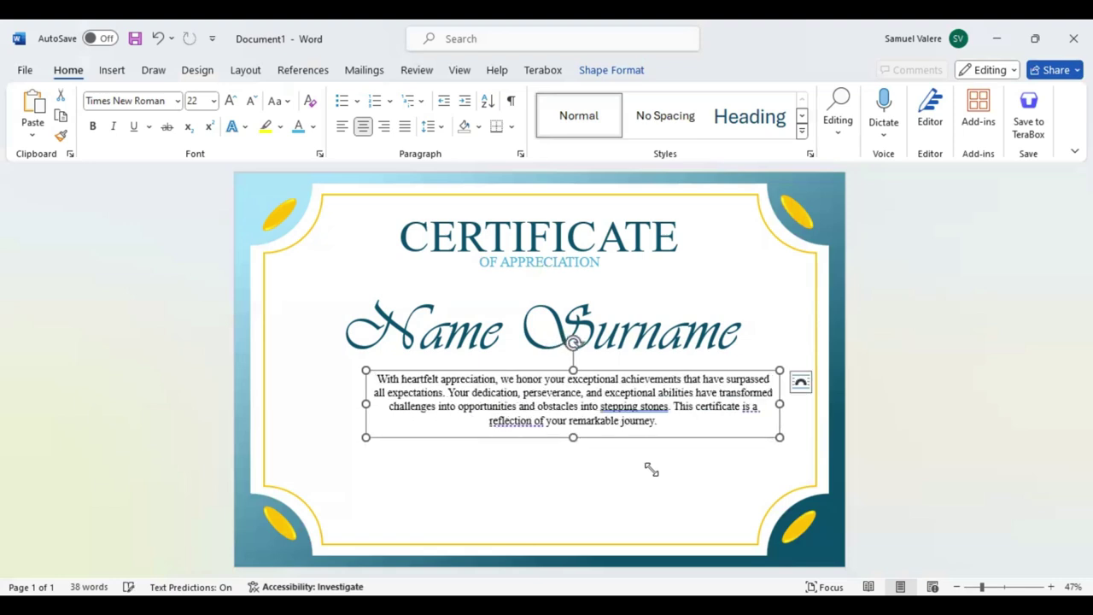
pyautogui.moveTo(573, 404); pyautogui.dragTo(540, 397)
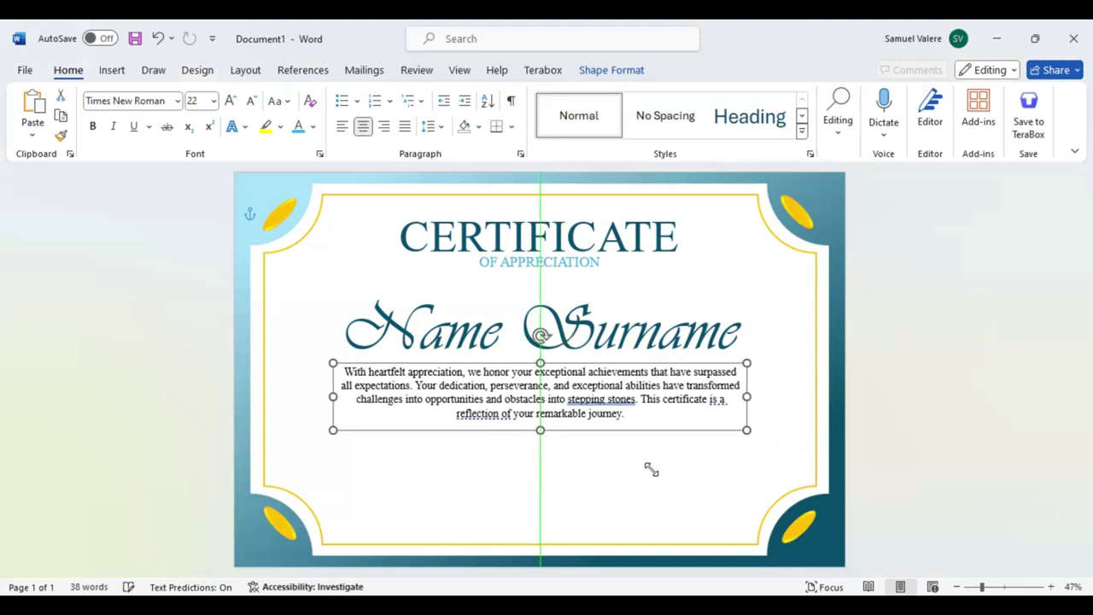
# - Change the Name Surname text colour from teal to gold
pyautogui.tripleClick(700, 329)
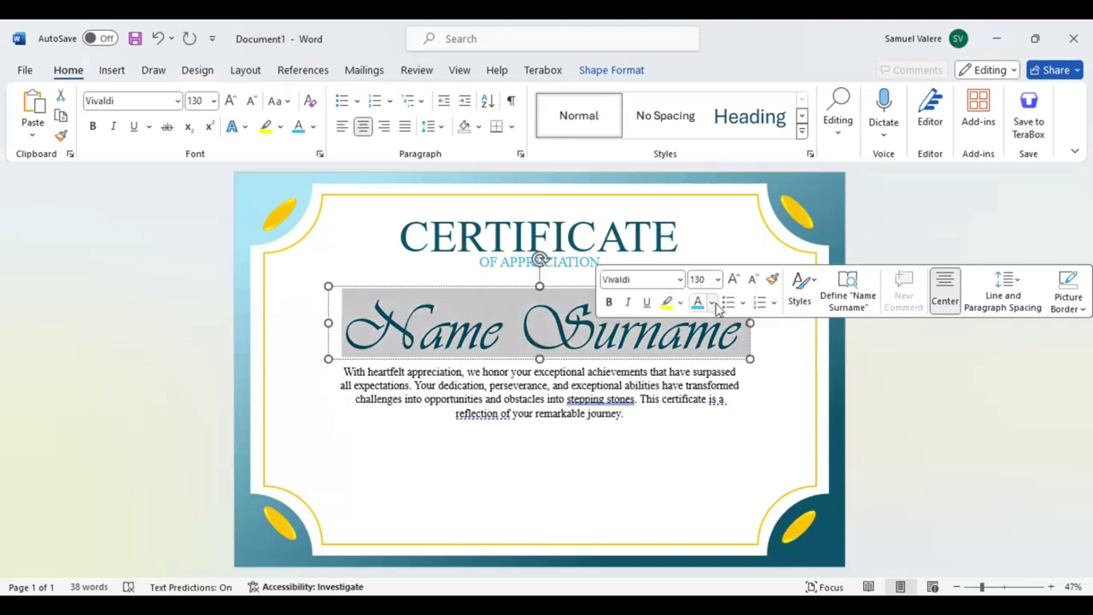
pyautogui.click(712, 303)
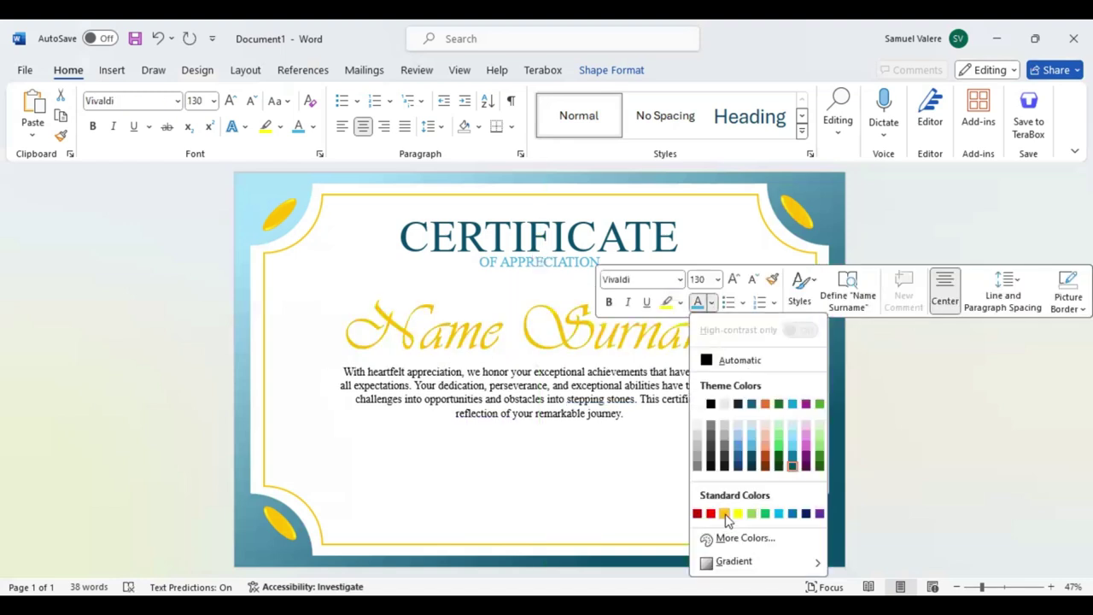
pyautogui.click(726, 513)
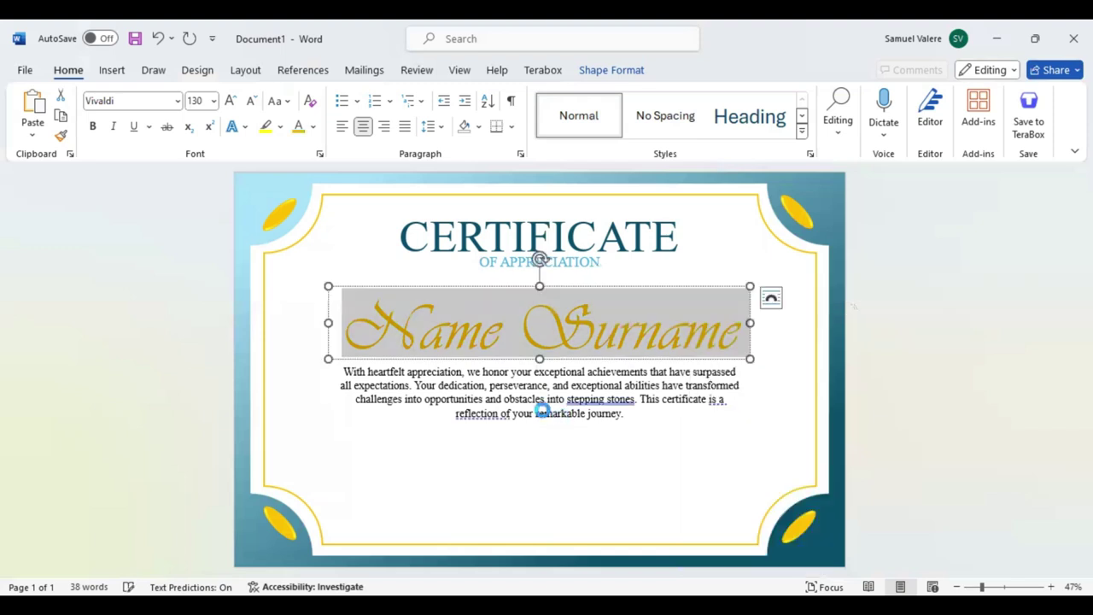
# - Move the appreciation paragraph box slightly lower, centred just below the name
pyautogui.click(693, 430)
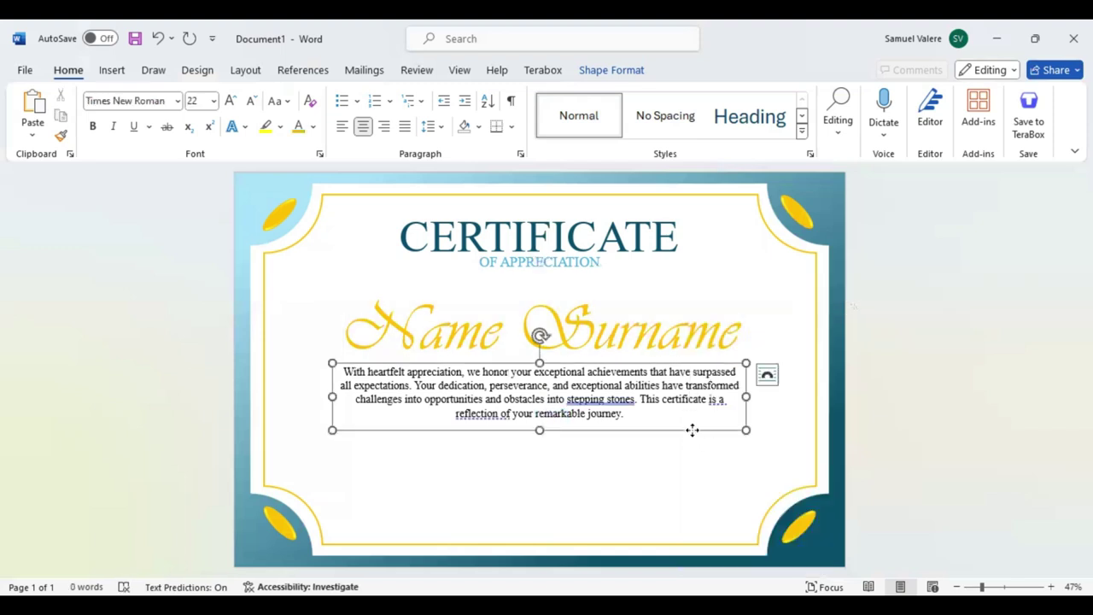
pyautogui.moveTo(693, 430); pyautogui.dragTo(693, 437)
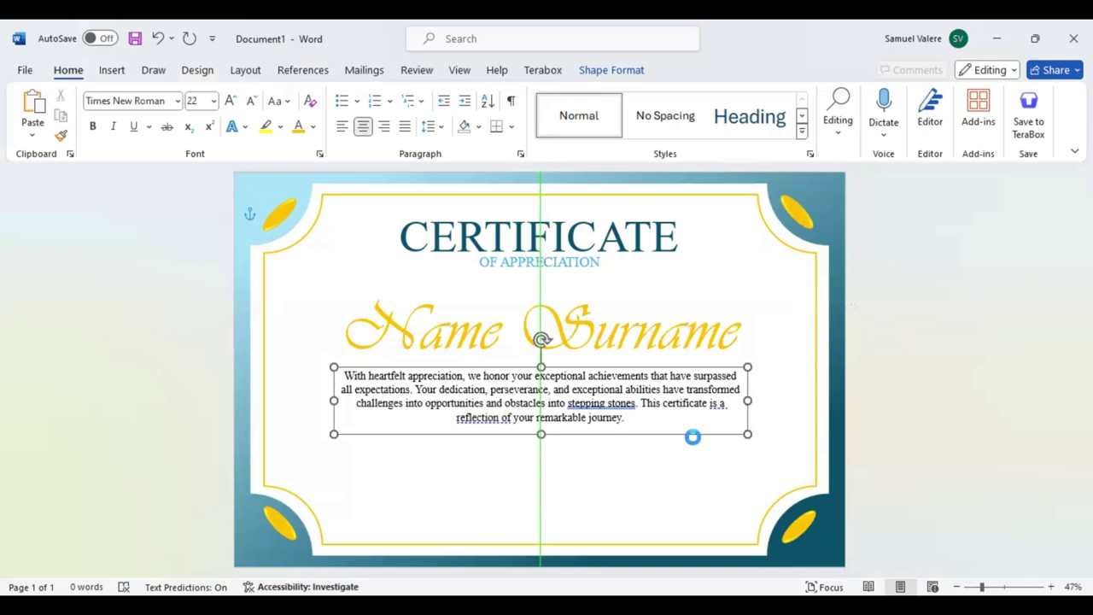
pyautogui.moveTo(692, 436); pyautogui.dragTo(691, 441)
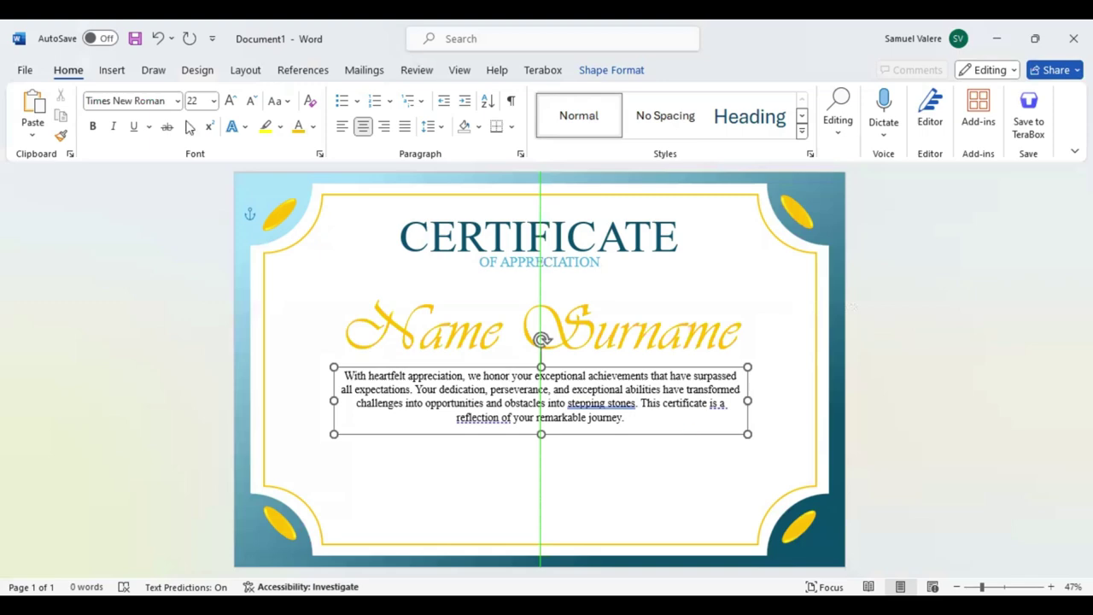
pyautogui.click(120, 72)
# - Draw a 24-point star below the body text and flatten its points into a seal
pyautogui.click(250, 99)
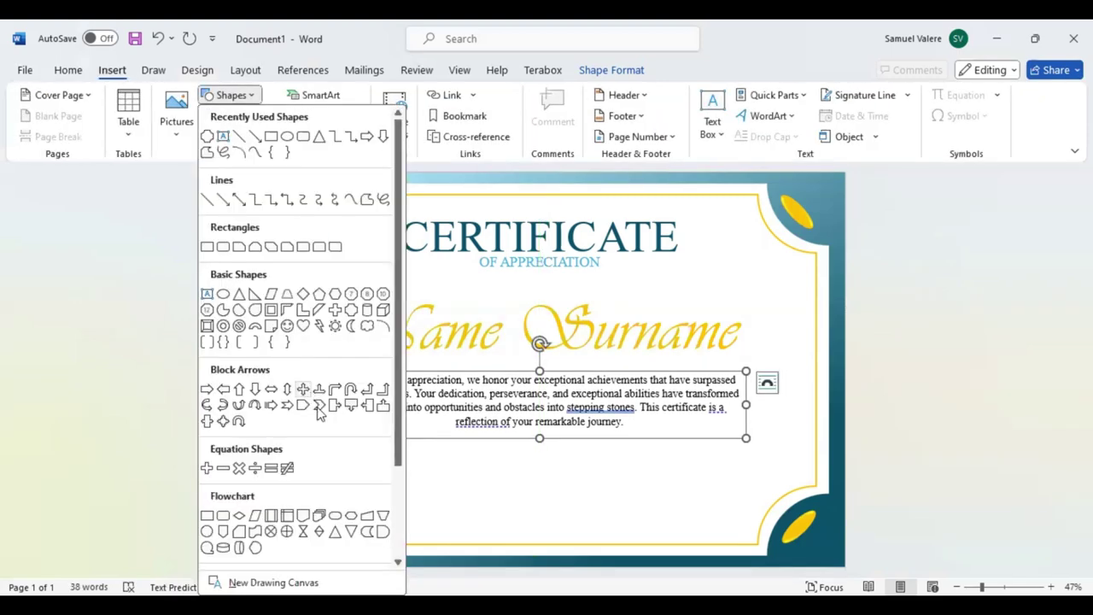
pyautogui.scroll(-1, 337, 423)
pyautogui.scroll(-2, 359, 440)
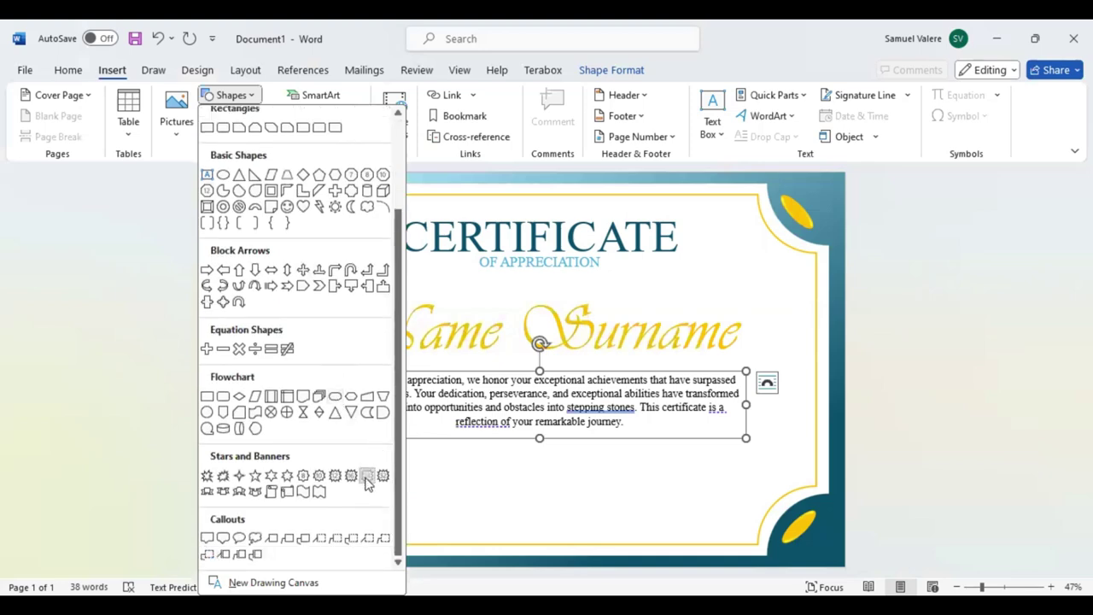
pyautogui.click(366, 476)
pyautogui.moveTo(482, 462)
pyautogui.mouseDown()
pyautogui.moveTo(567, 527)
pyautogui.moveTo(568, 546)
pyautogui.mouseUp()
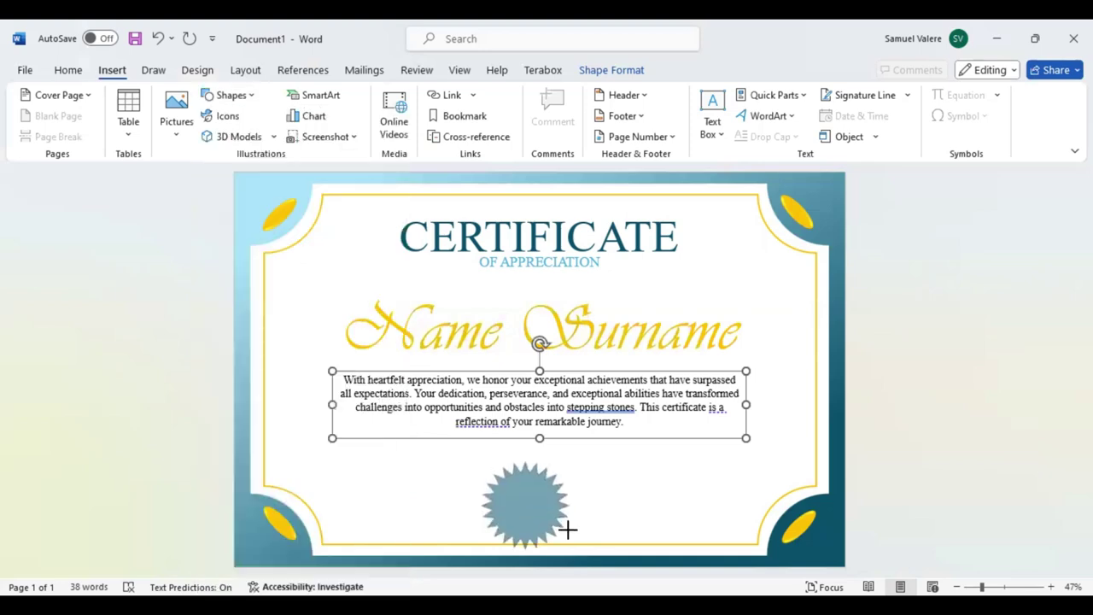
pyautogui.moveTo(526, 475); pyautogui.dragTo(523, 466)
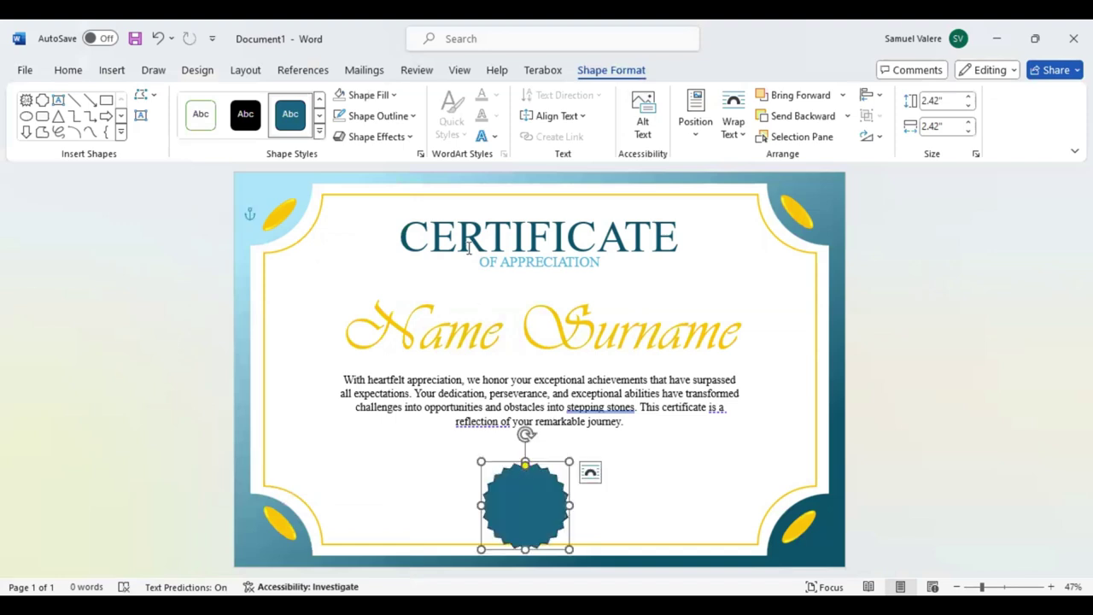
# - Fill the seal gold, give it a preset 3-D effect, and centre it horizontally
pyautogui.click(395, 96)
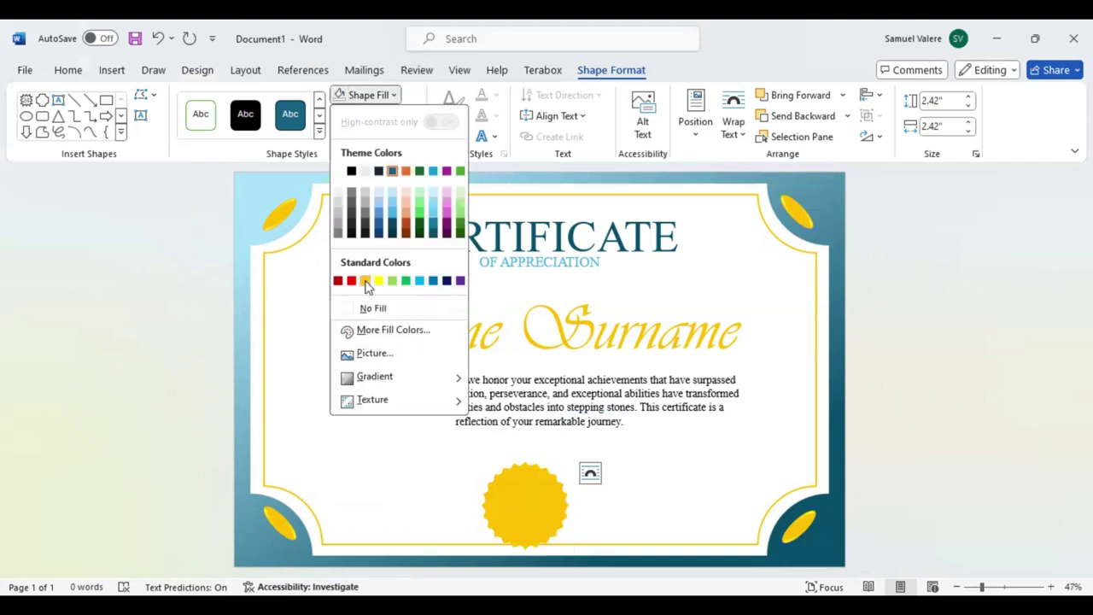
pyautogui.click(366, 281)
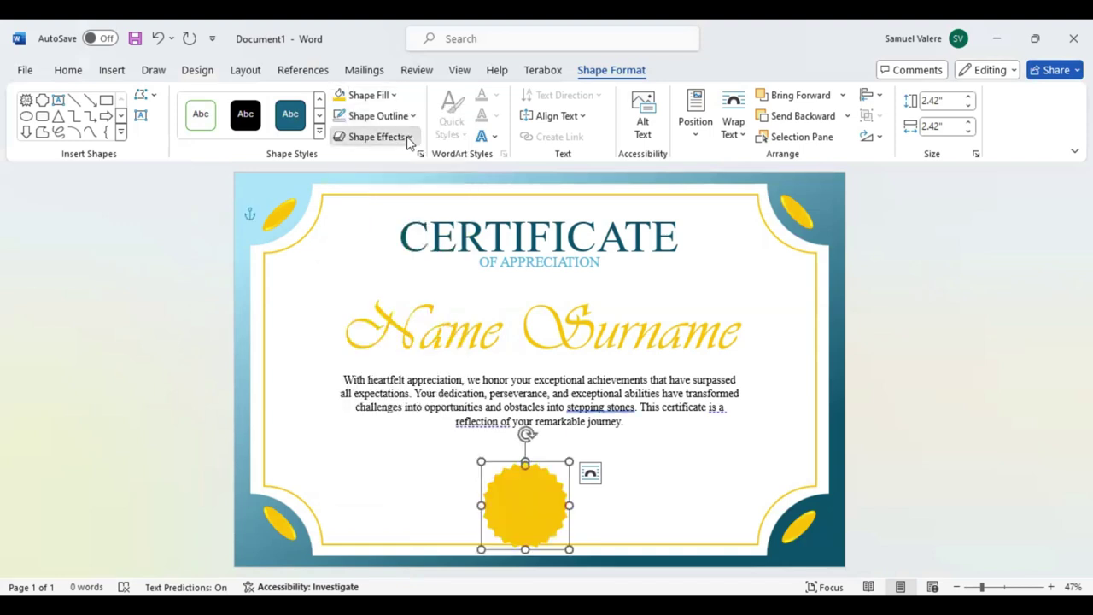
pyautogui.click(376, 137)
pyautogui.moveTo(385, 165)
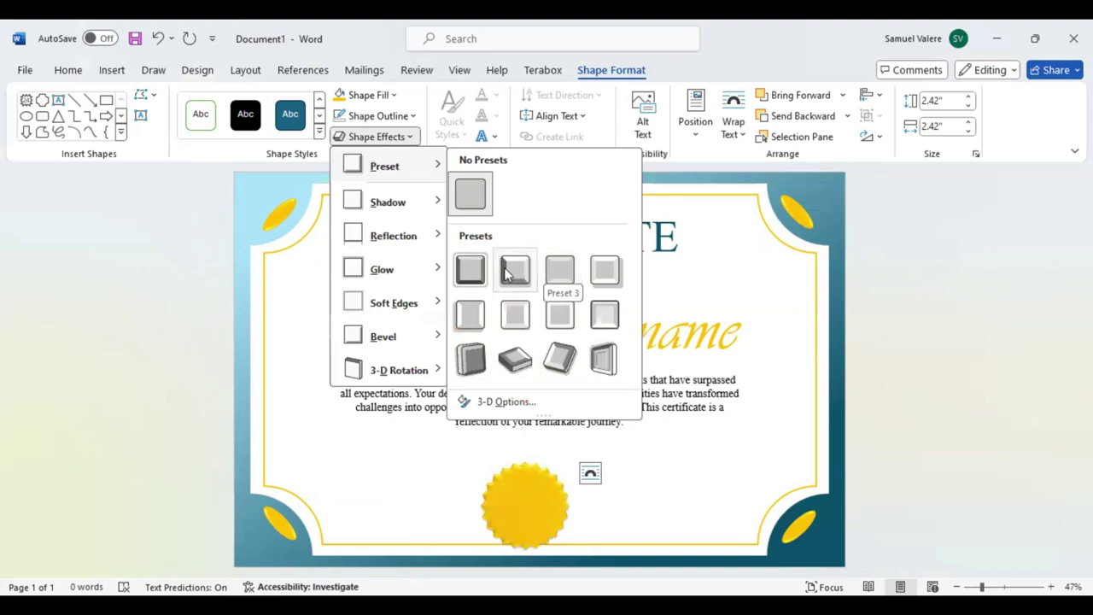
pyautogui.moveTo(542, 499); pyautogui.dragTo(557, 487)
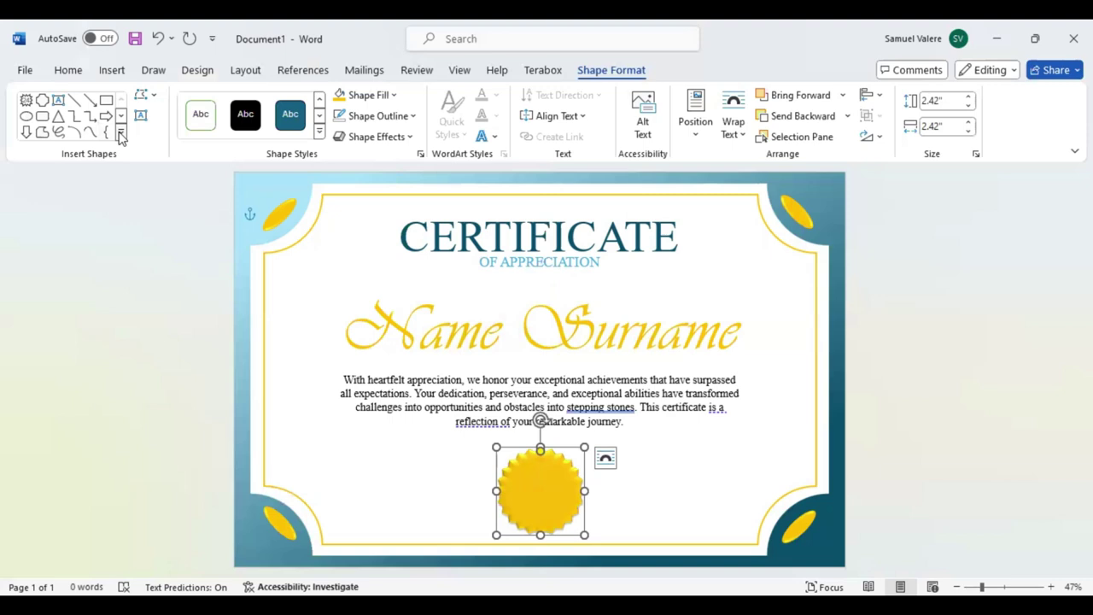
# - Draw a circle over the gold seal and align it with the seal's centre
pyautogui.click(121, 137)
pyautogui.click(25, 519)
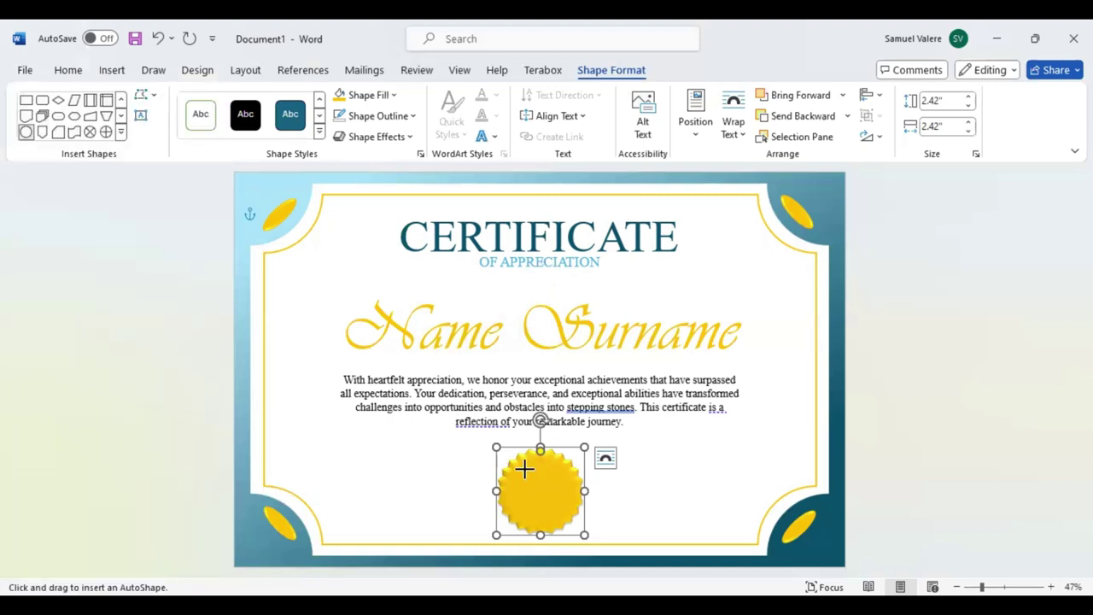
pyautogui.moveTo(525, 468); pyautogui.dragTo(594, 531)
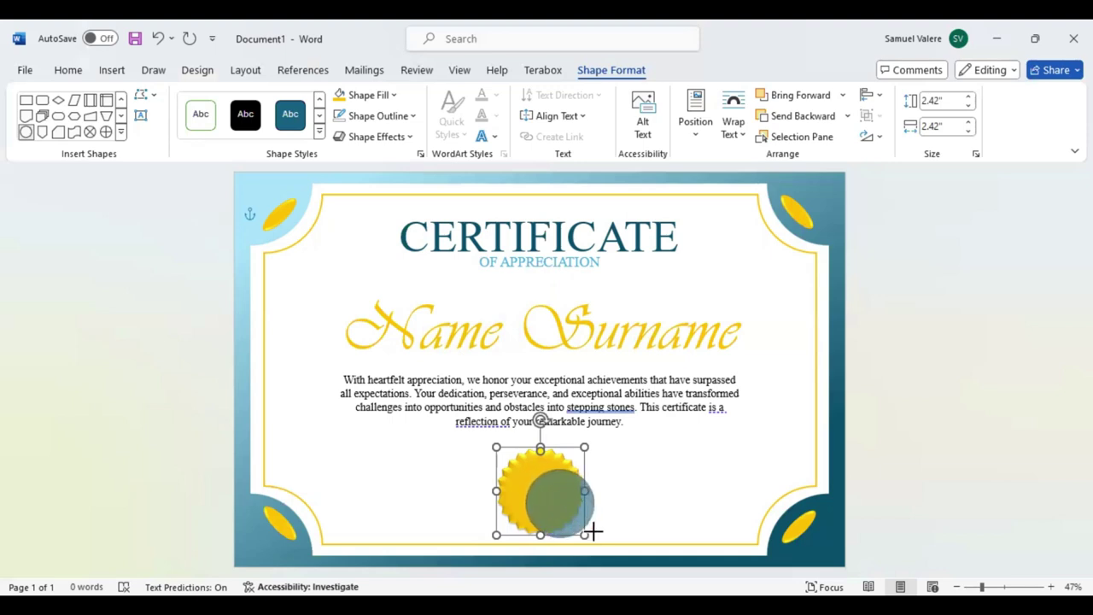
pyautogui.moveTo(594, 532); pyautogui.dragTo(588, 530)
pyautogui.moveTo(552, 489)
pyautogui.mouseDown()
pyautogui.moveTo(536, 481)
pyautogui.moveTo(533, 492)
pyautogui.mouseUp()
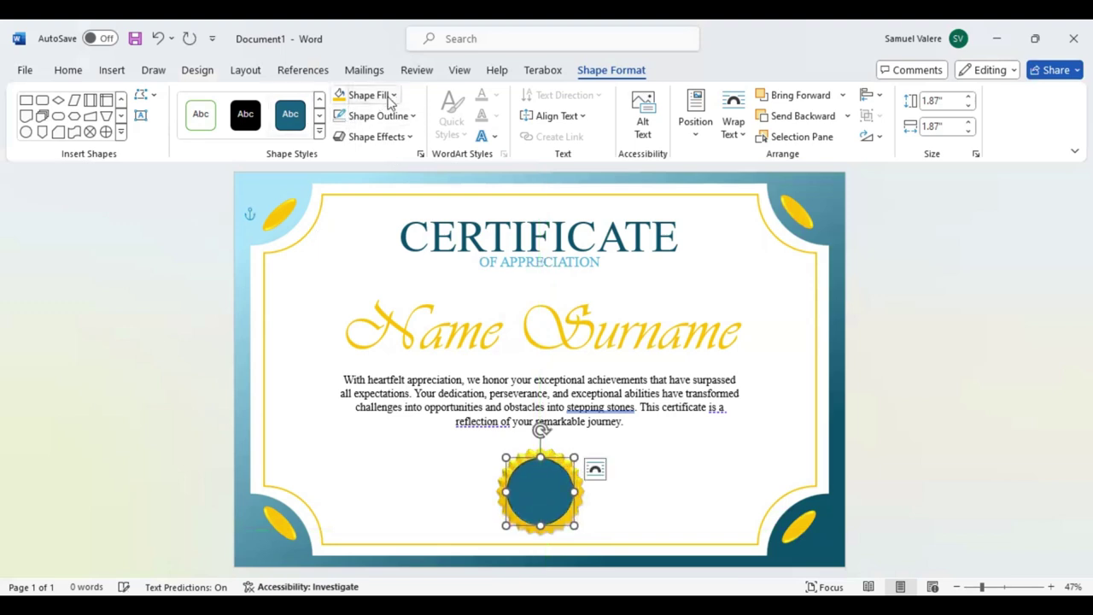
# - Fill the circle Turquoise Accent 4 Darker 50%, add a bevel preset, and enlarge it slightly
pyautogui.click(397, 98)
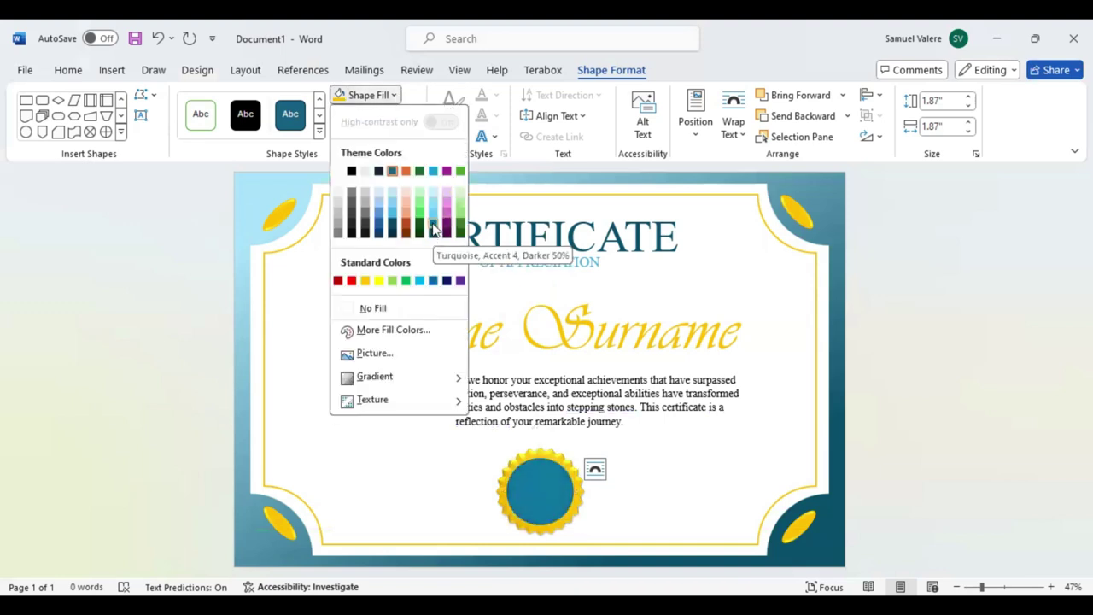
pyautogui.click(432, 228)
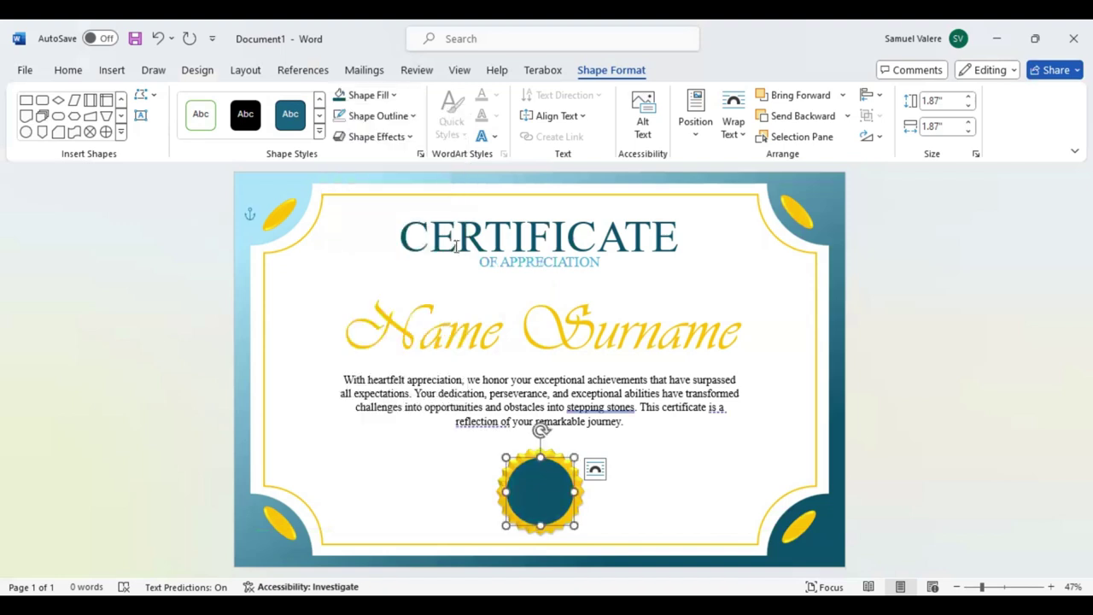
pyautogui.click(409, 136)
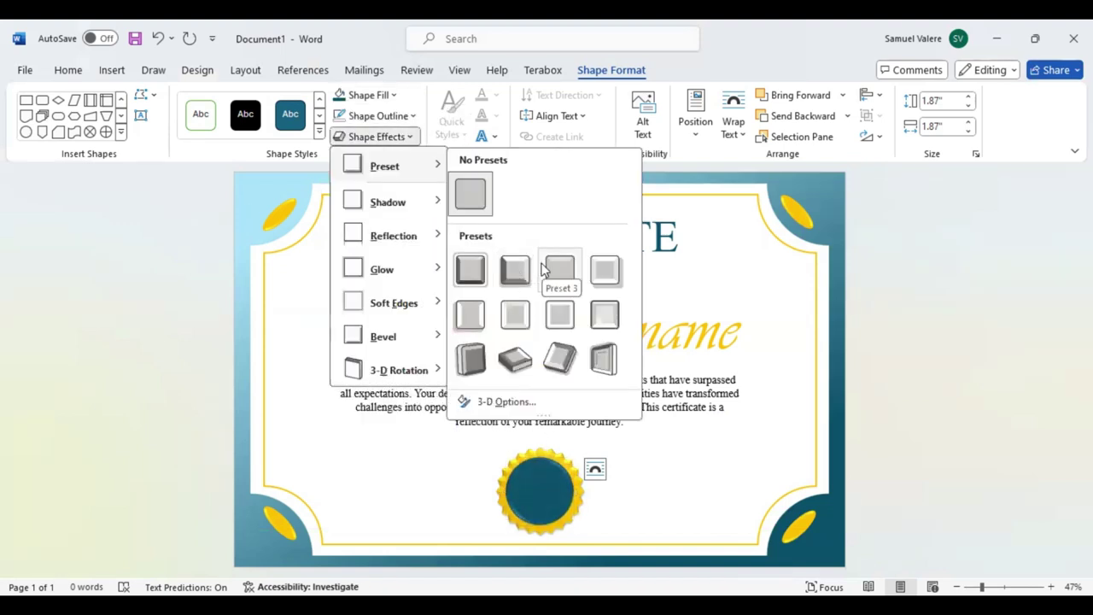
pyautogui.click(548, 300)
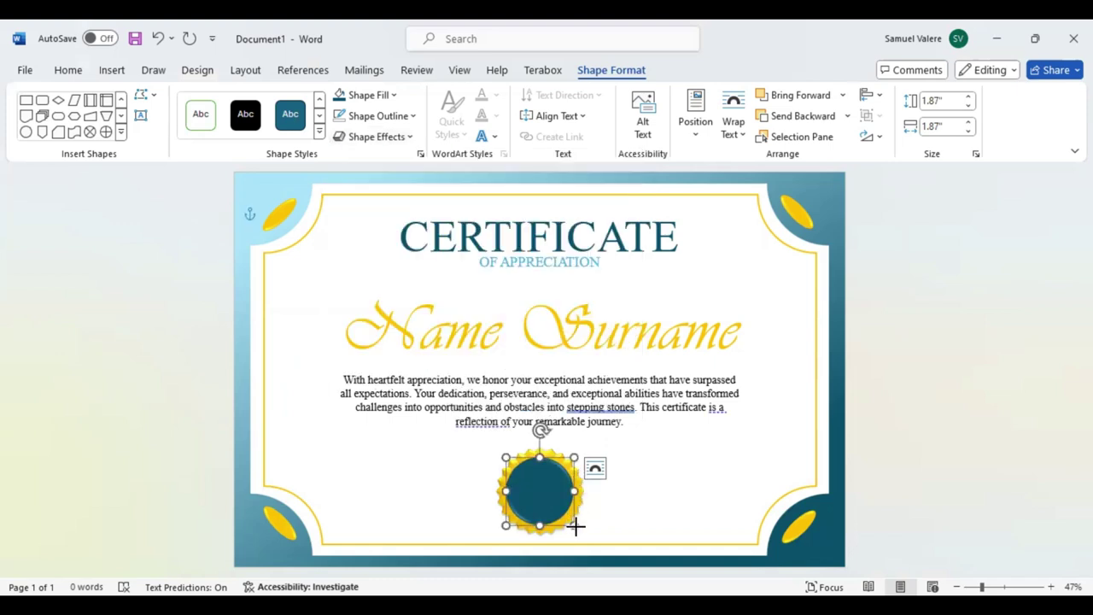
pyautogui.moveTo(576, 527); pyautogui.dragTo(577, 530)
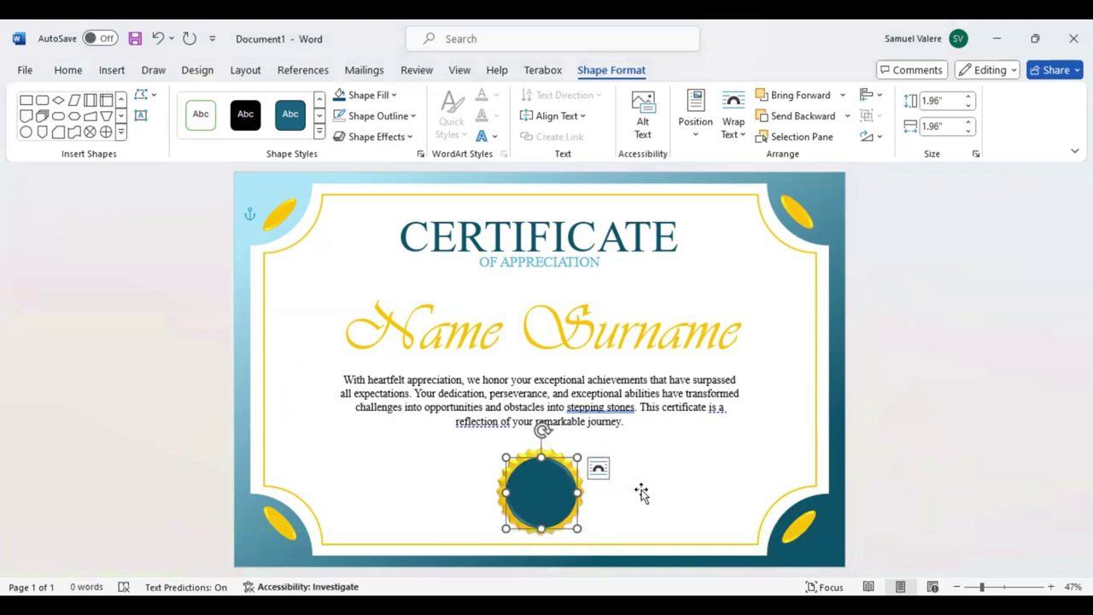
pyautogui.click(556, 498)
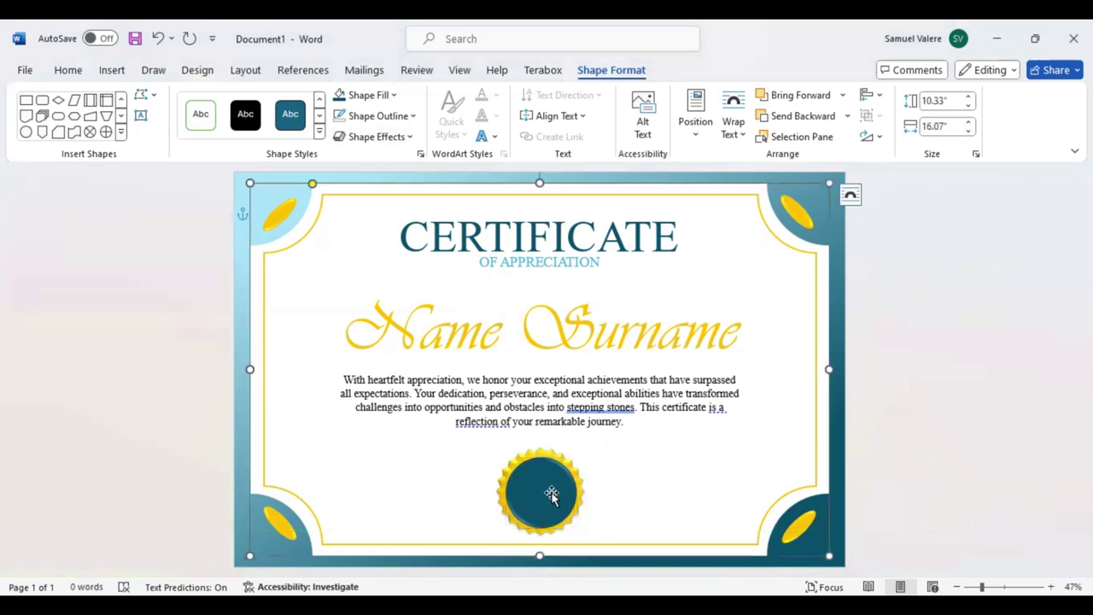
# - Draw a small text box on the seal, type BEST, and centre the text
pyautogui.click(552, 495)
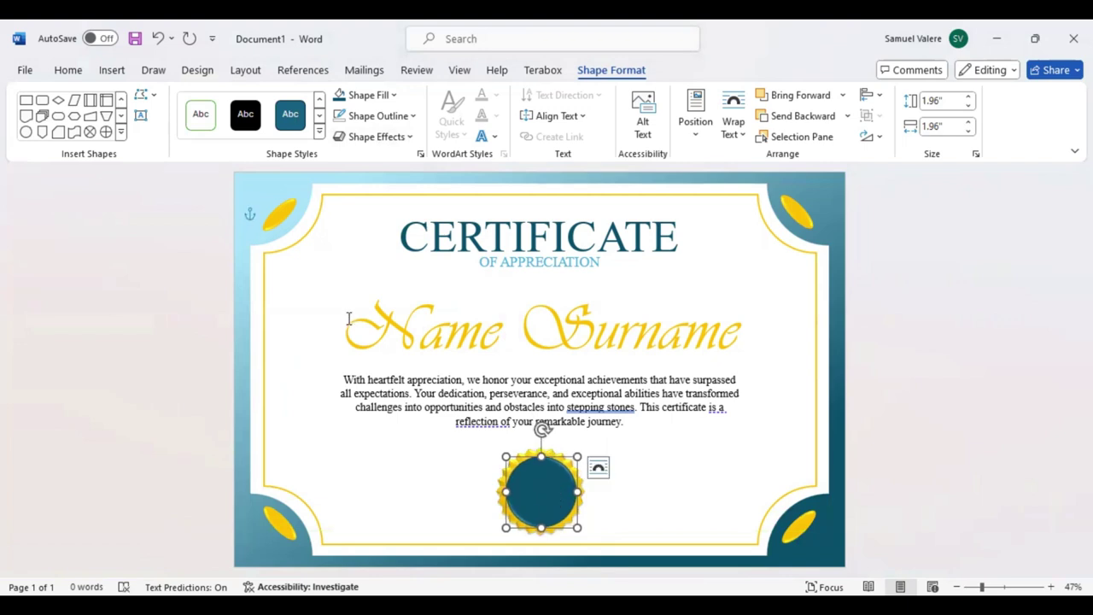
pyautogui.click(141, 114)
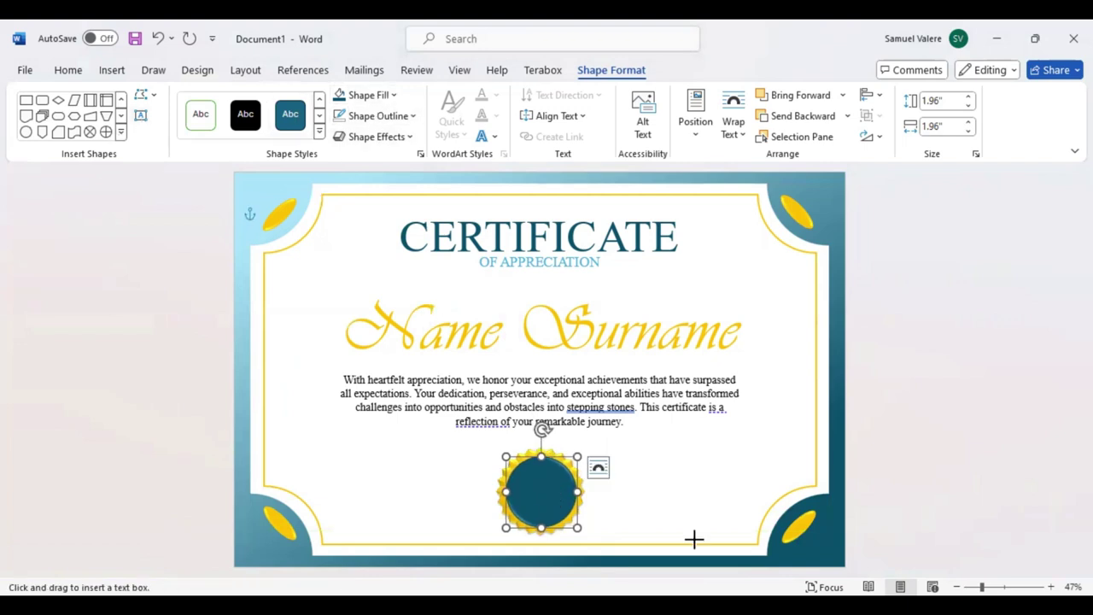
pyautogui.moveTo(525, 480); pyautogui.dragTo(573, 493)
pyautogui.write('Be')
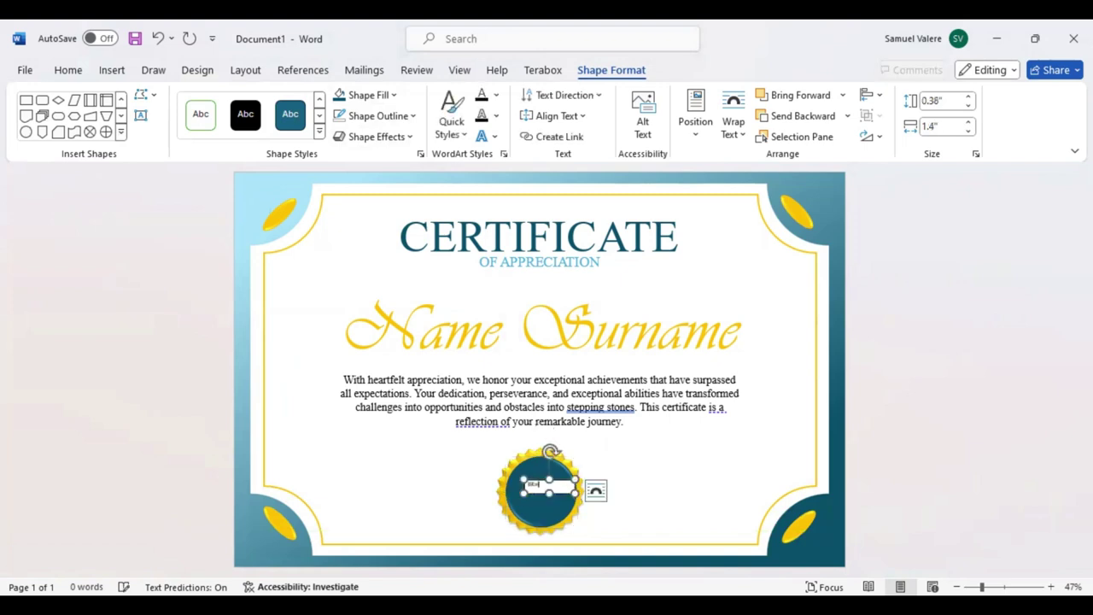
pyautogui.hotkey('ctrl', 'a')
pyautogui.click(68, 70)
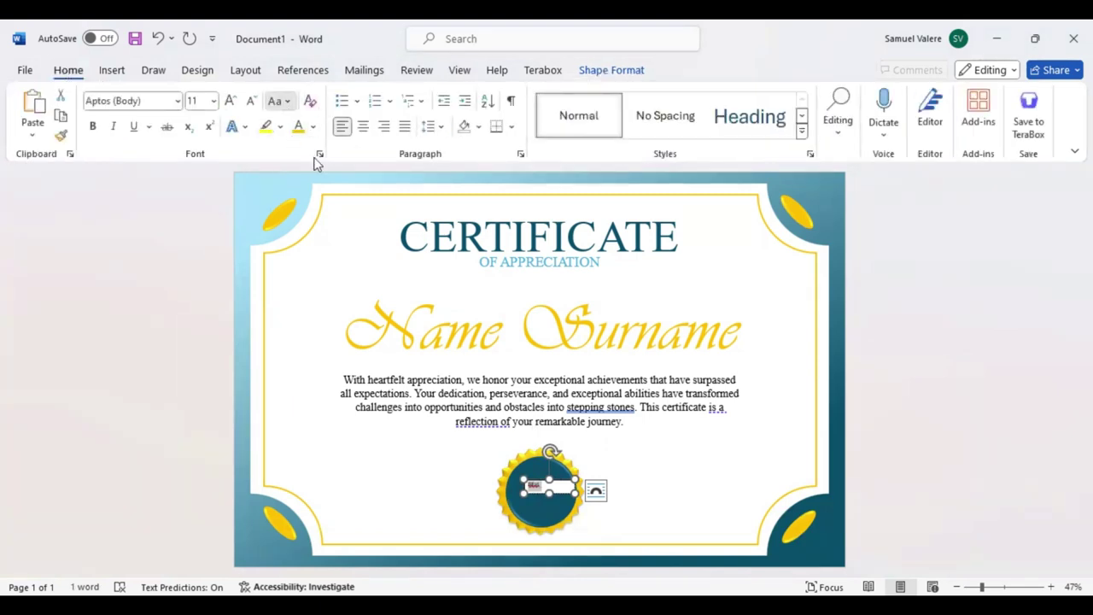
pyautogui.click(363, 126)
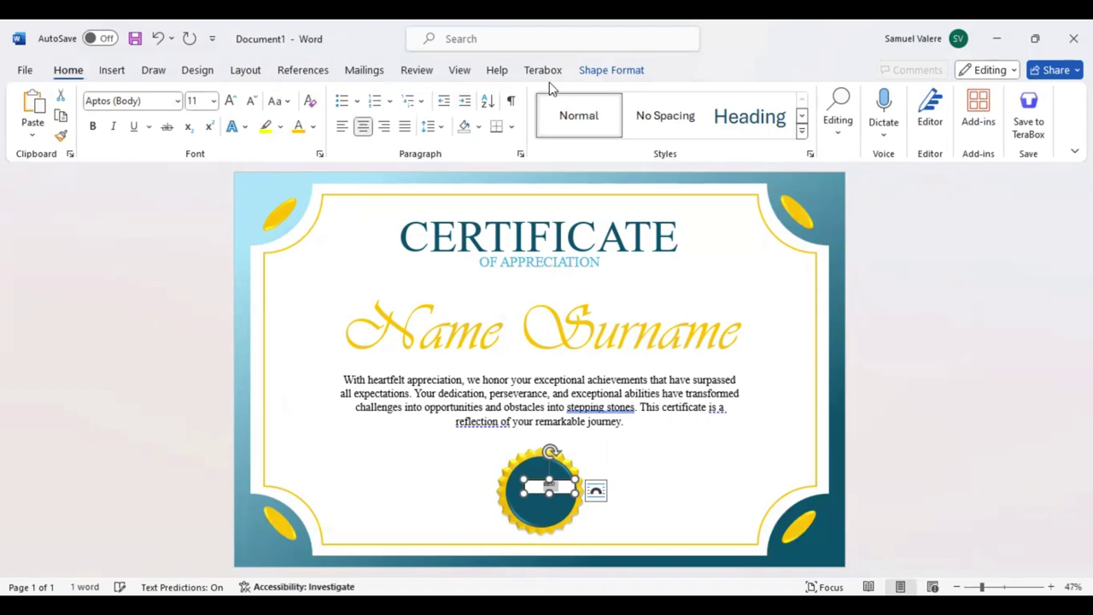
# - Set the BEST text box to No Fill
pyautogui.click(609, 70)
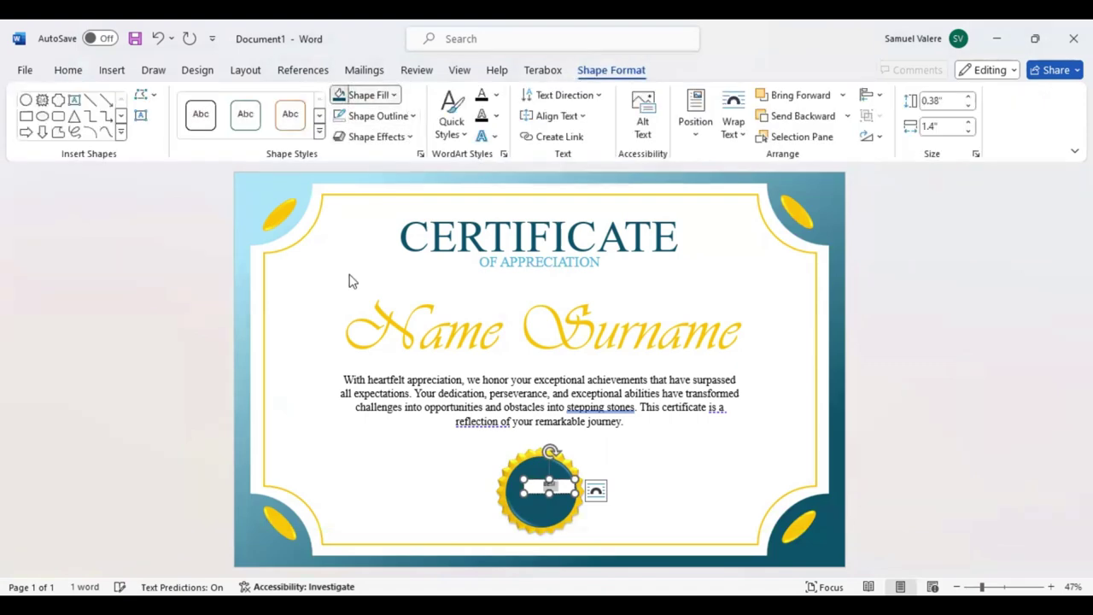
pyautogui.click(394, 95)
pyautogui.click(376, 307)
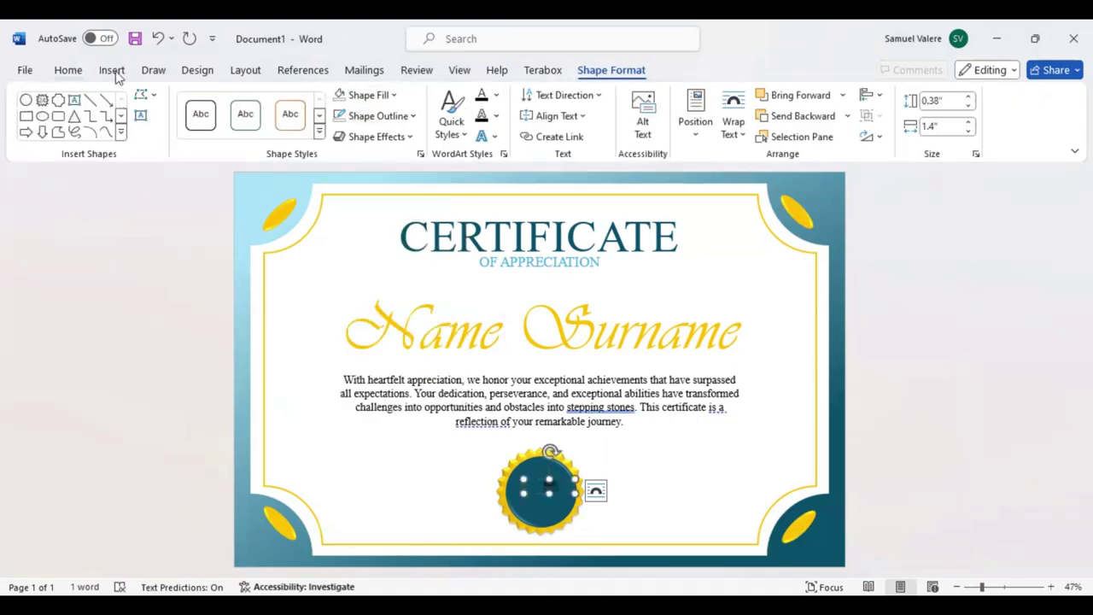
# - Make BEST yellow 22 pt Times New Roman and move it toward the seal's top
pyautogui.click(69, 70)
pyautogui.click(156, 102)
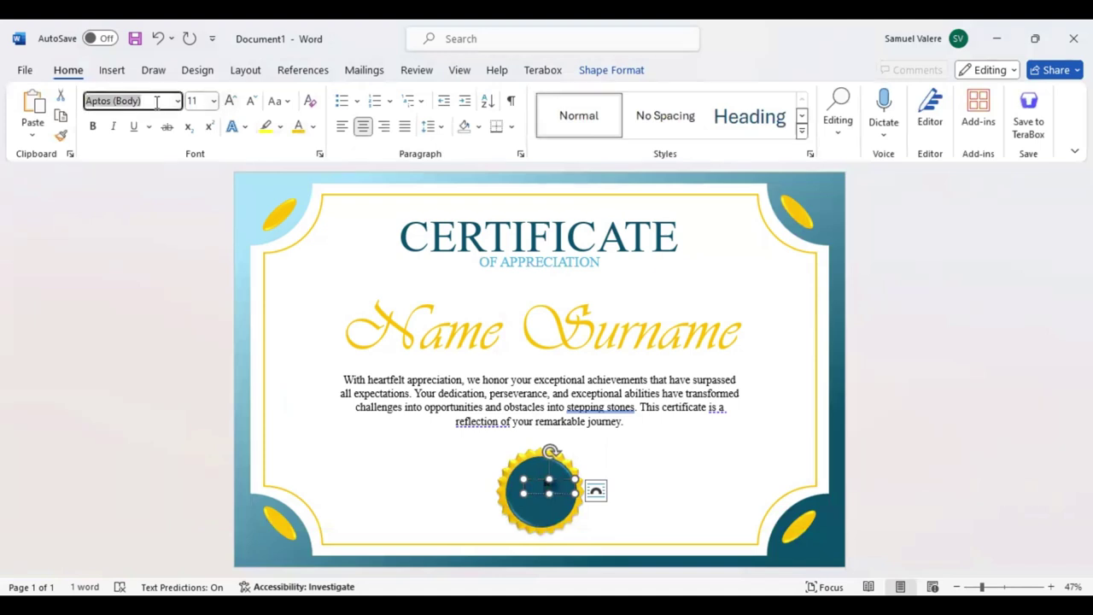
pyautogui.write('Times New Roman')
pyautogui.press('Return')
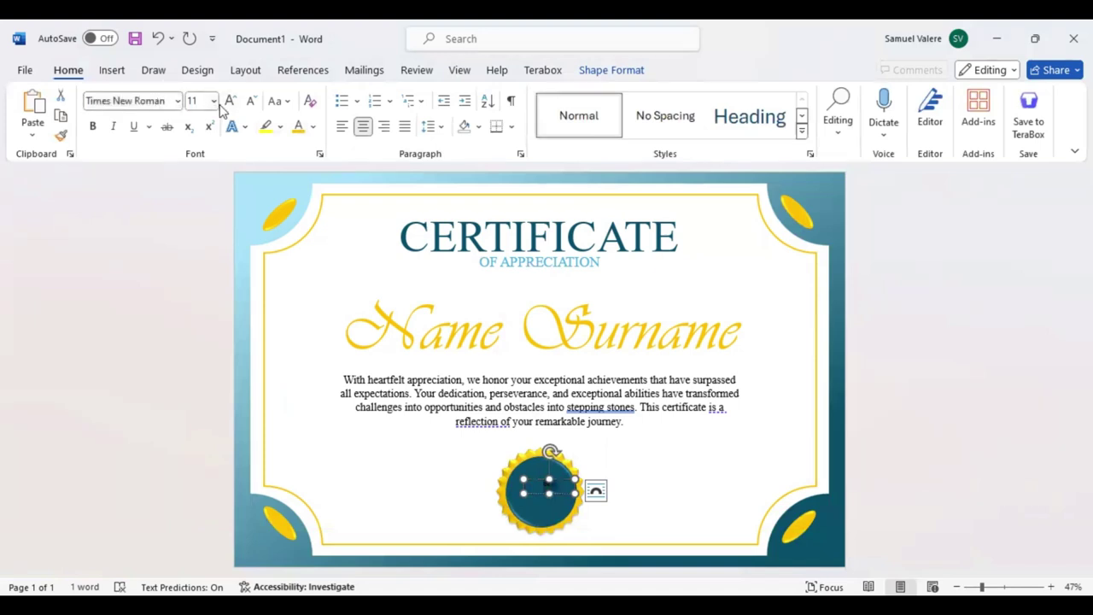
pyautogui.click(230, 101)
pyautogui.click(231, 101)
pyautogui.click(231, 101)
pyautogui.click(230, 100)
pyautogui.click(231, 100)
pyautogui.click(232, 100)
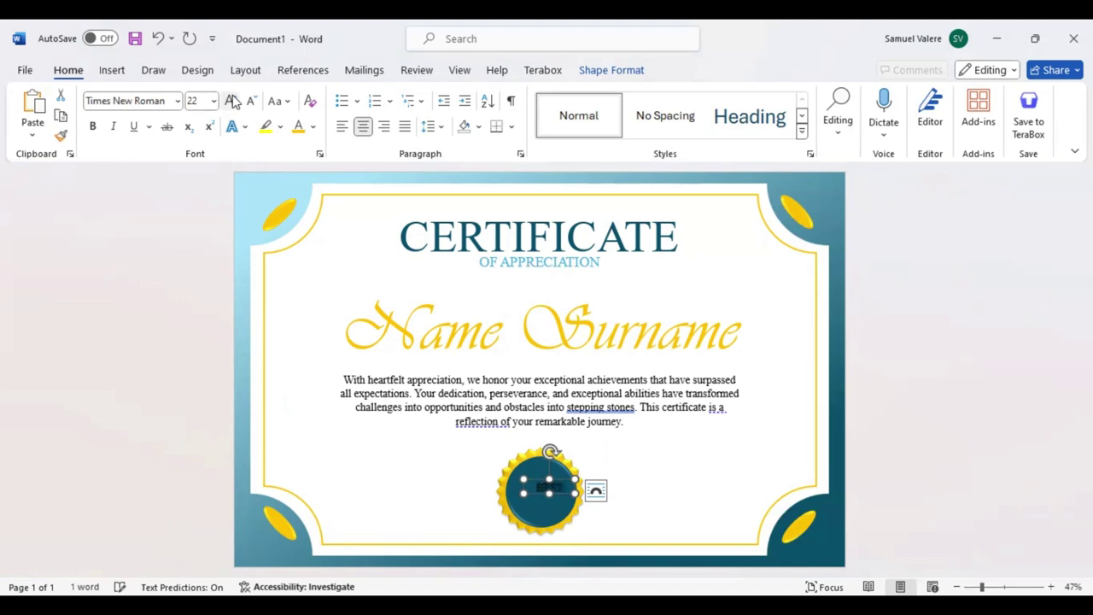
pyautogui.click(298, 130)
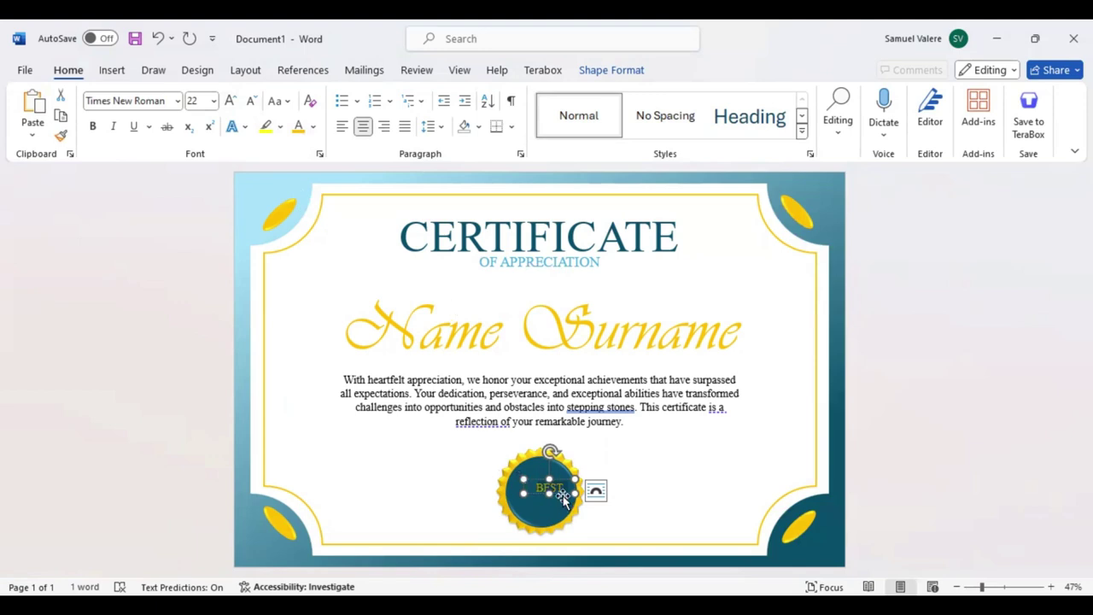
pyautogui.moveTo(558, 495); pyautogui.dragTo(544, 483)
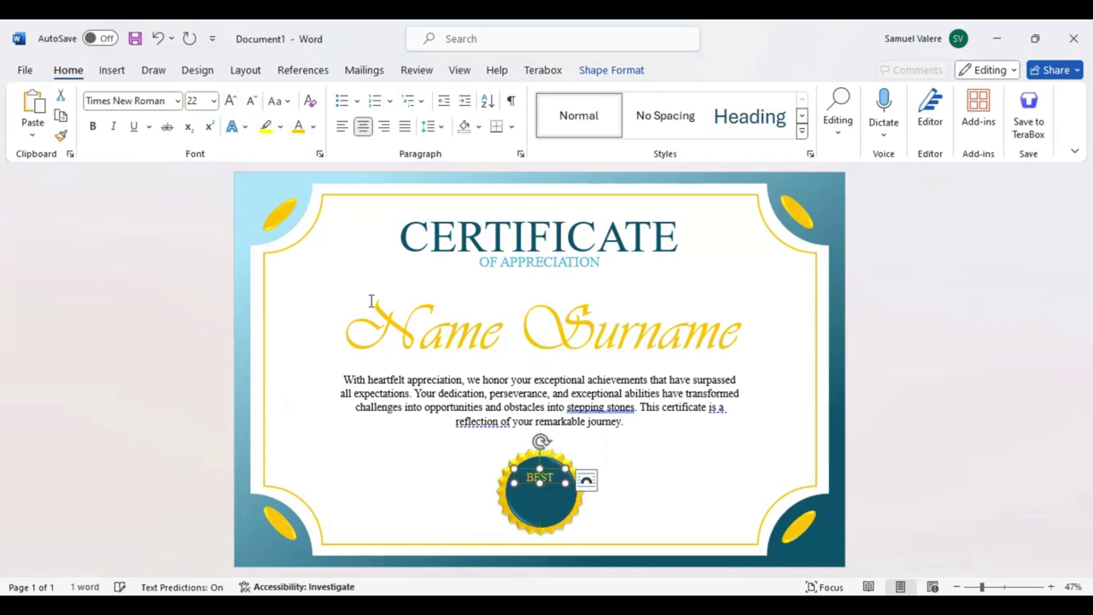
# - Duplicate the BEST box below it, retype it as AWARD, and make it bold 24 pt
pyautogui.click(540, 483)
pyautogui.click(541, 484)
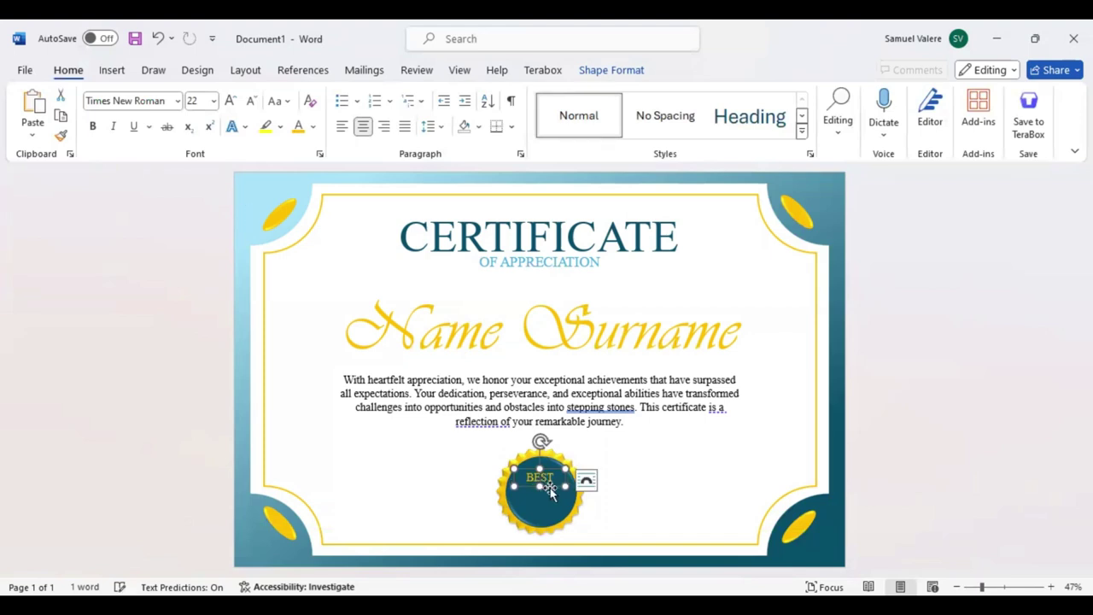
pyautogui.keyDown('ctrl'); pyautogui.moveTo(549, 491); pyautogui.dragTo(549, 504); pyautogui.keyUp('ctrl')
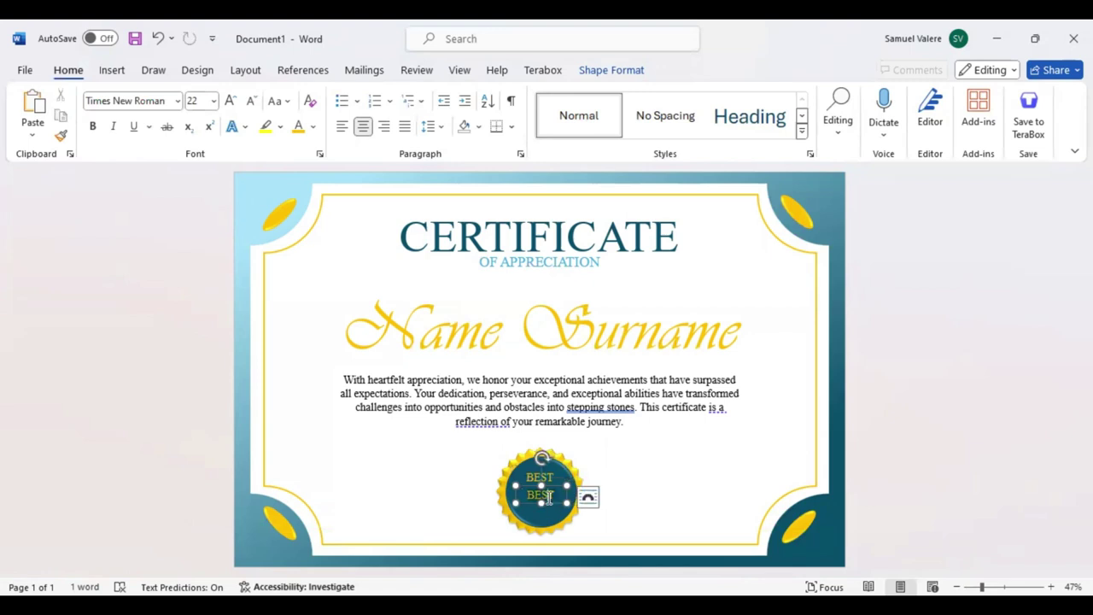
pyautogui.doubleClick(549, 499)
pyautogui.write('AWARD')
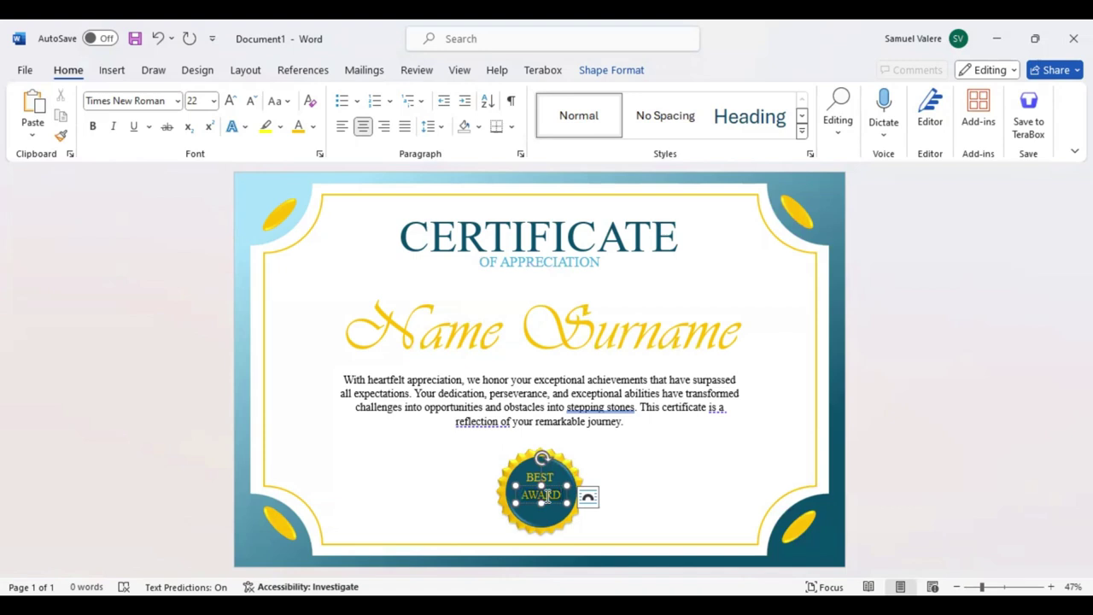
pyautogui.click(558, 467)
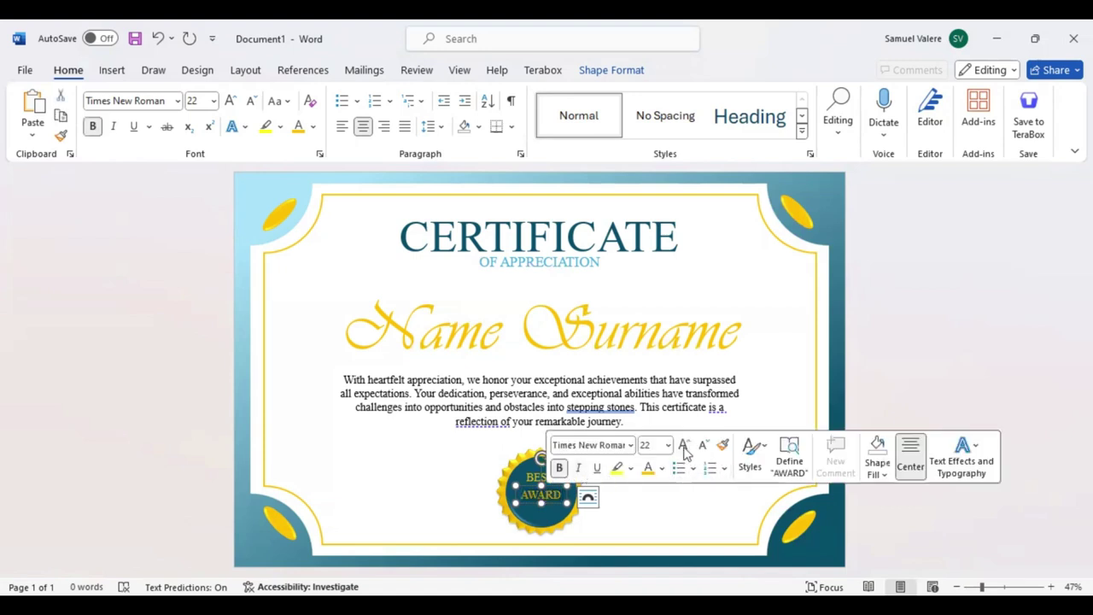
pyautogui.click(685, 446)
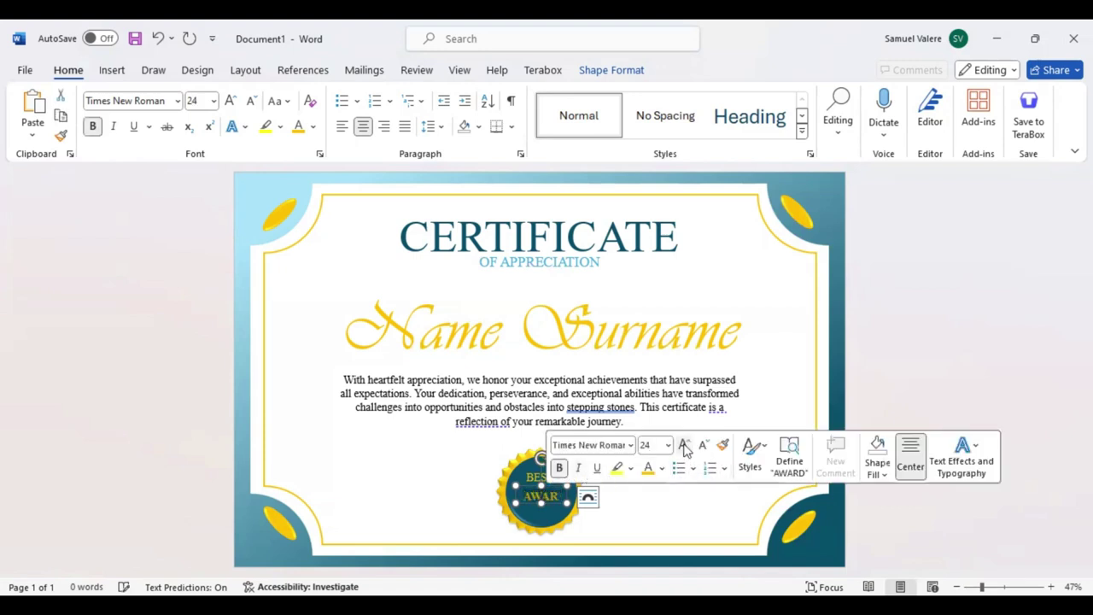
# - Enlarge the seal text to 28 pt and centre it on the badge
pyautogui.click(575, 504)
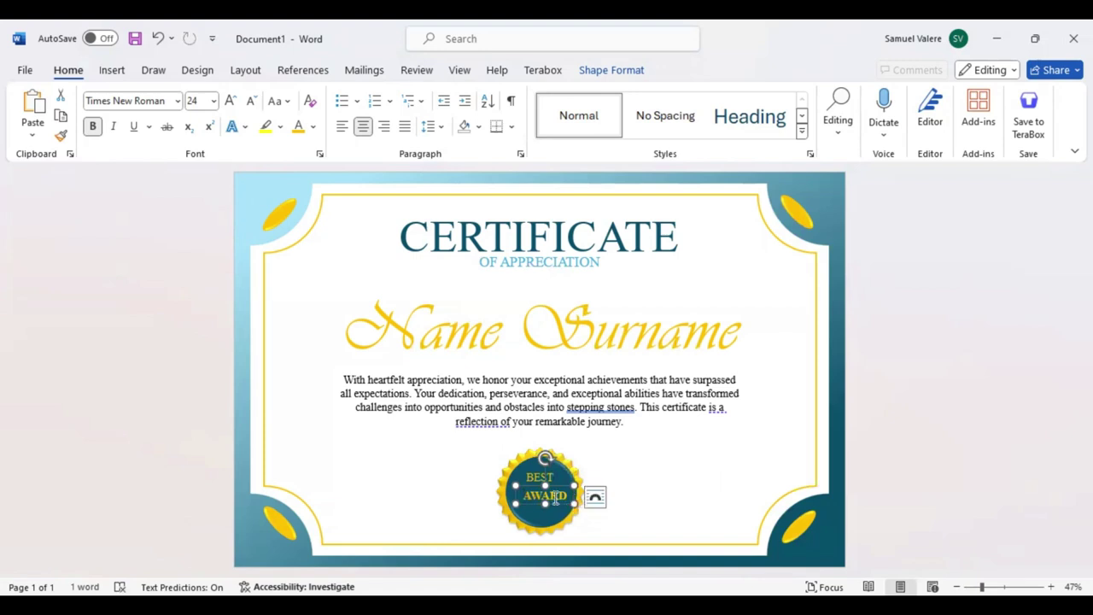
pyautogui.moveTo(555, 498); pyautogui.dragTo(545, 504)
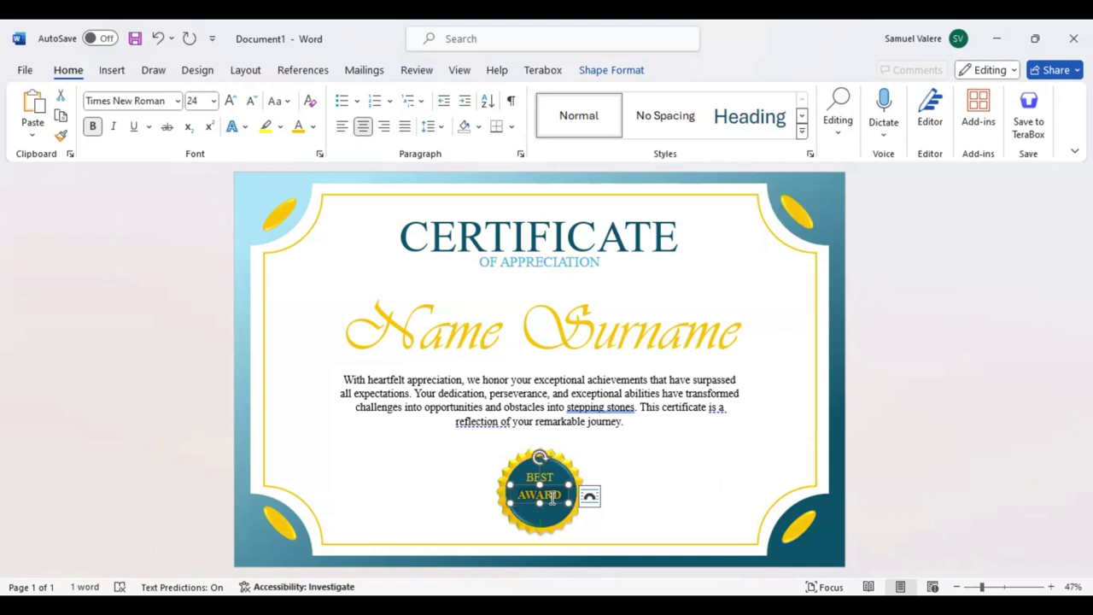
pyautogui.click(689, 447)
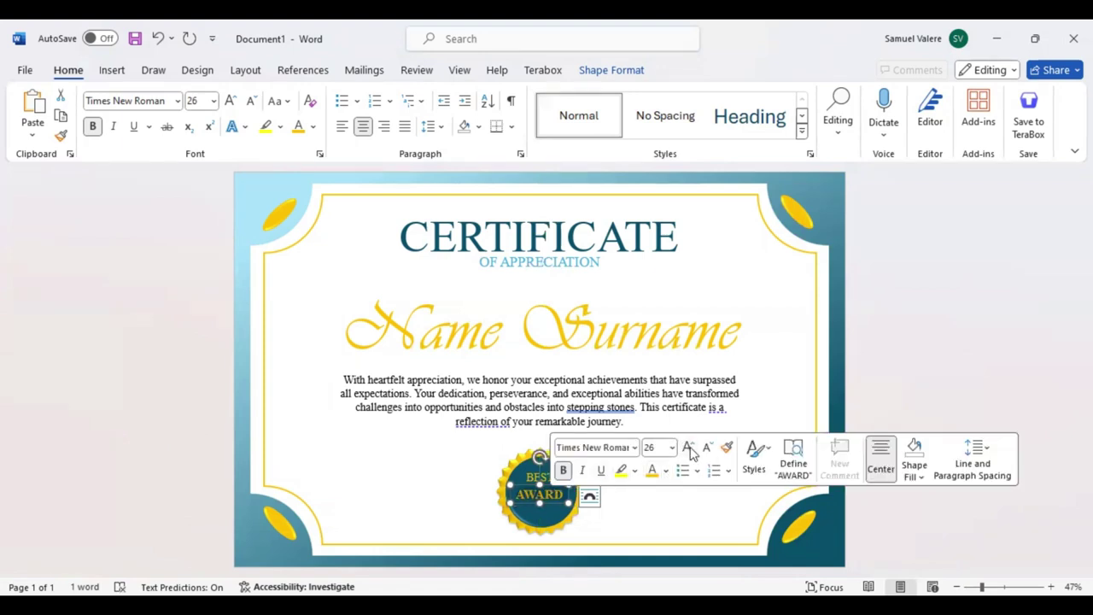
pyautogui.click(688, 447)
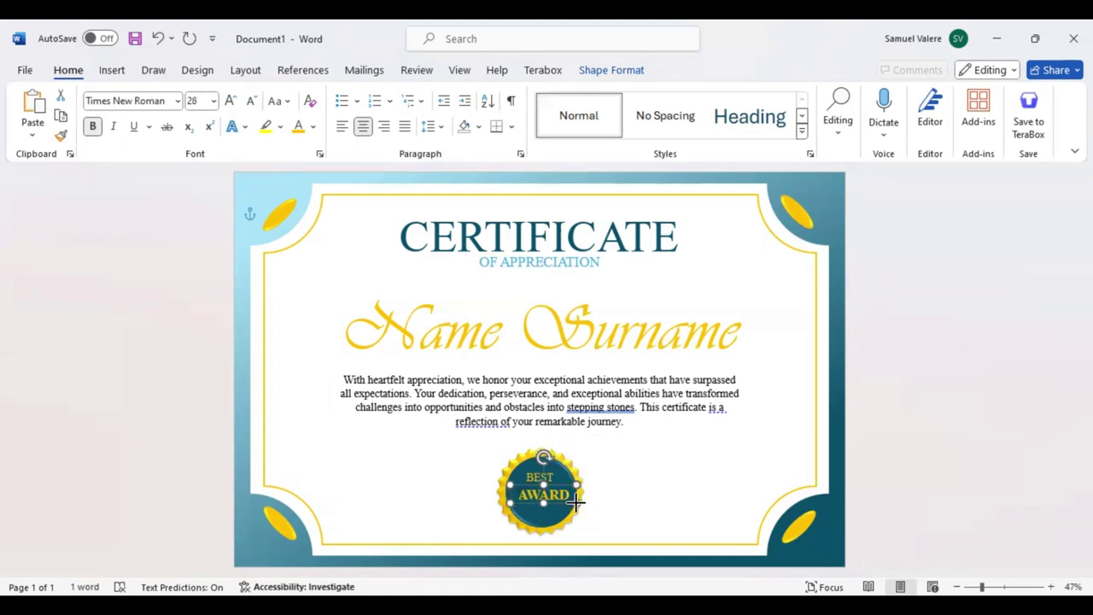
pyautogui.moveTo(576, 505); pyautogui.dragTo(552, 509)
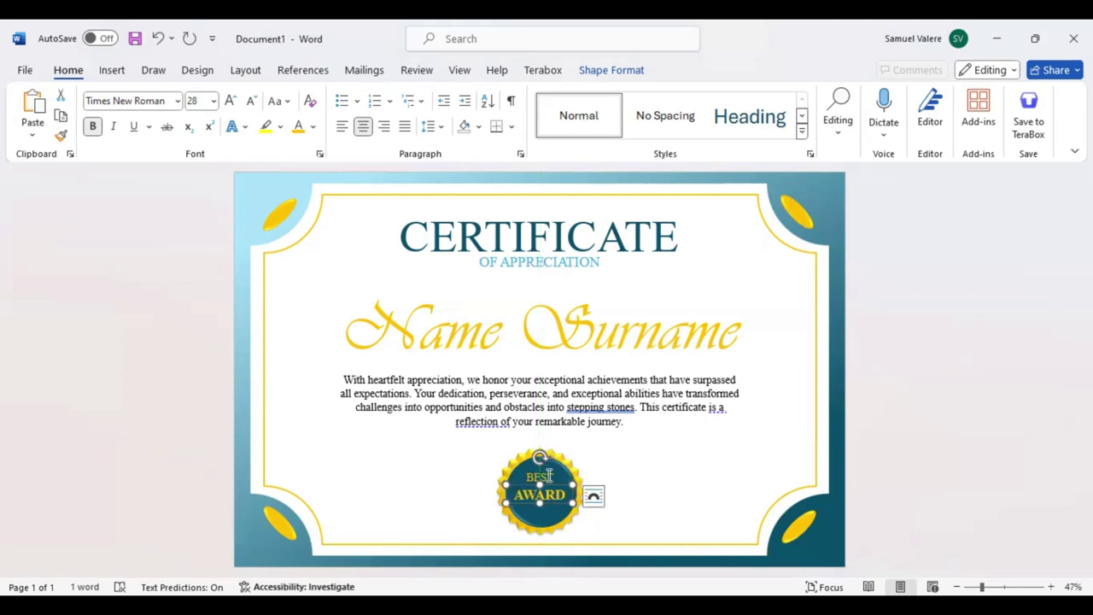
pyautogui.hotkey('ctrl', 'z')
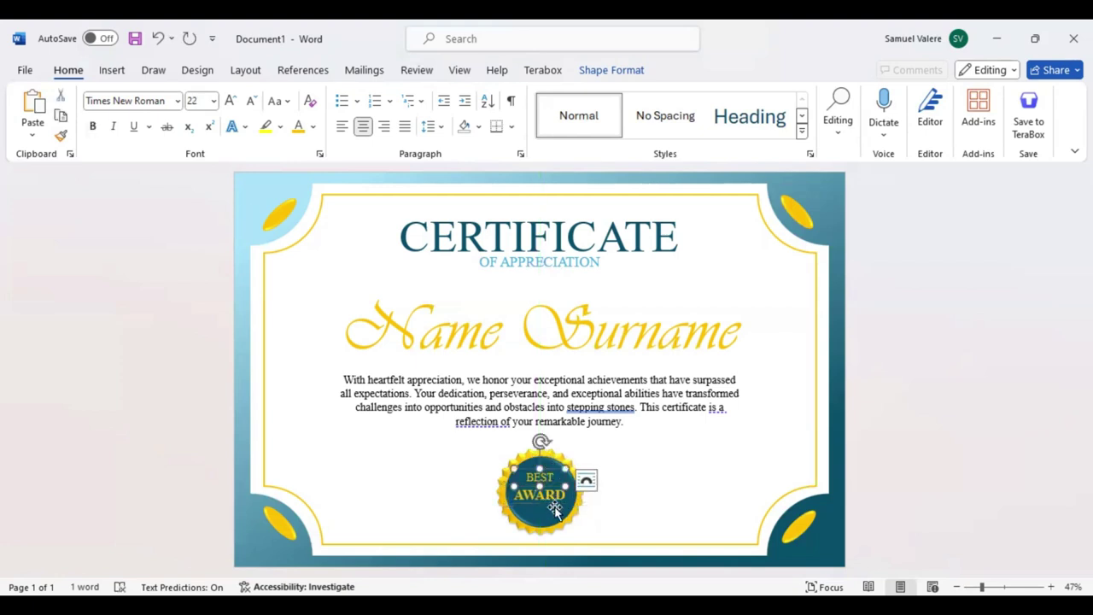
pyautogui.click(660, 491)
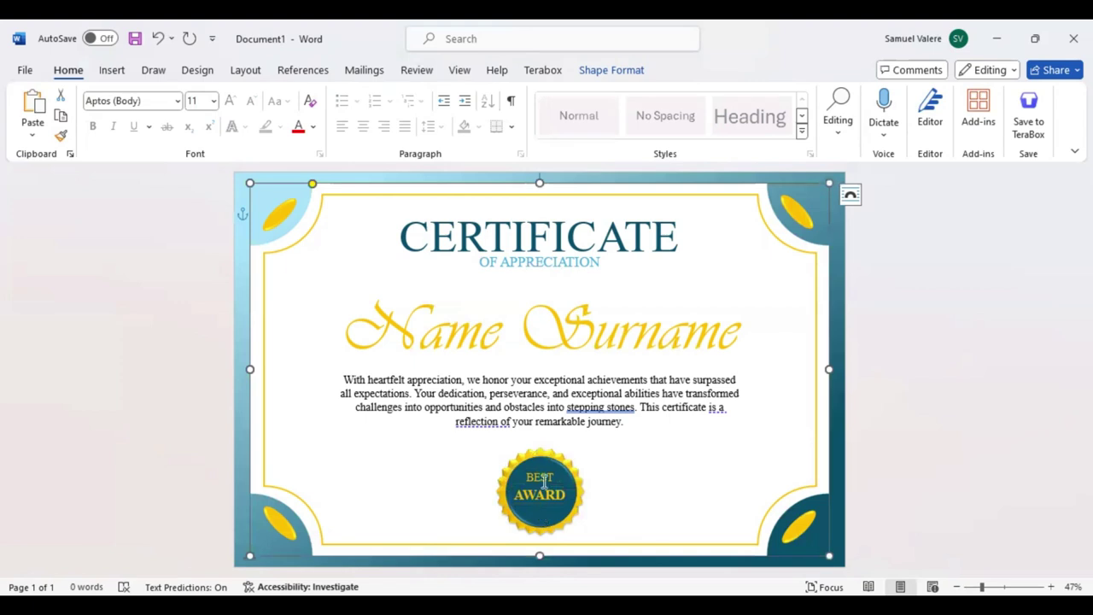
pyautogui.click(544, 478)
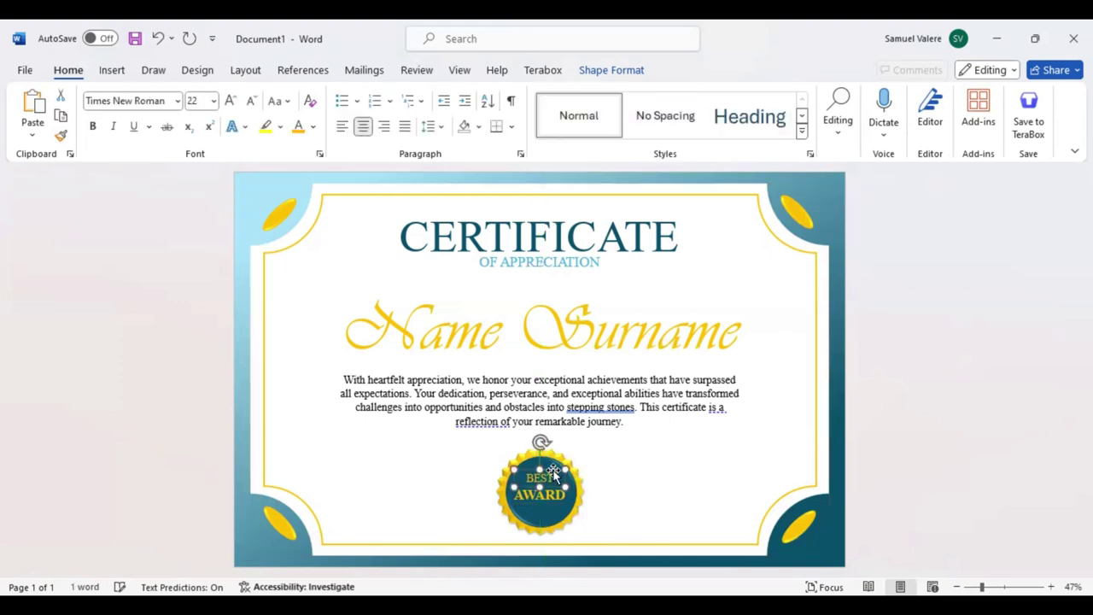
# - Draw a small star on the seal beneath AWARD
pyautogui.click(112, 70)
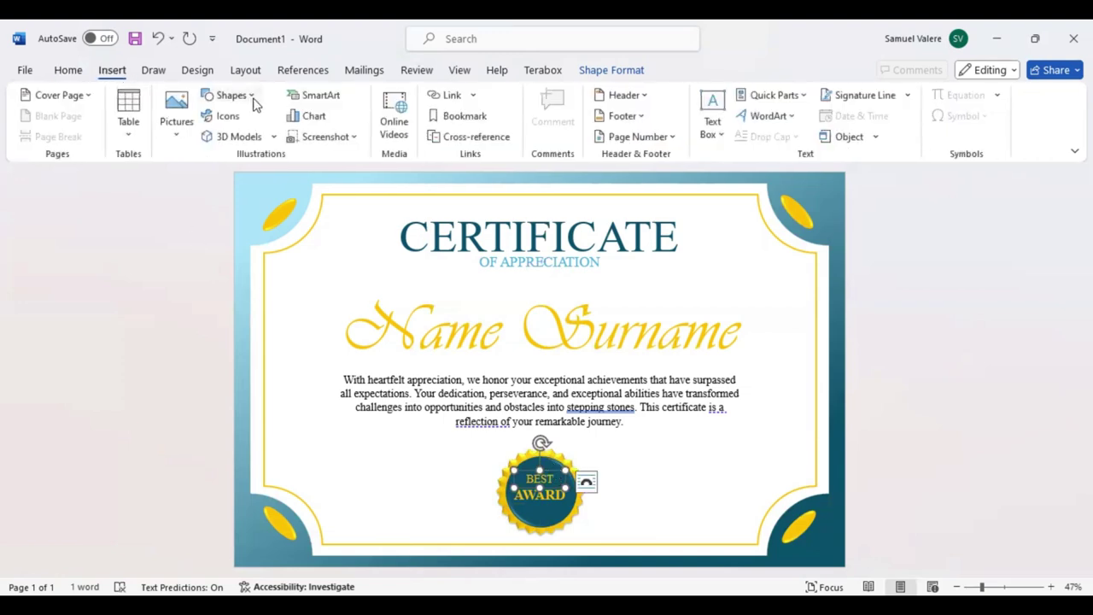
pyautogui.click(252, 95)
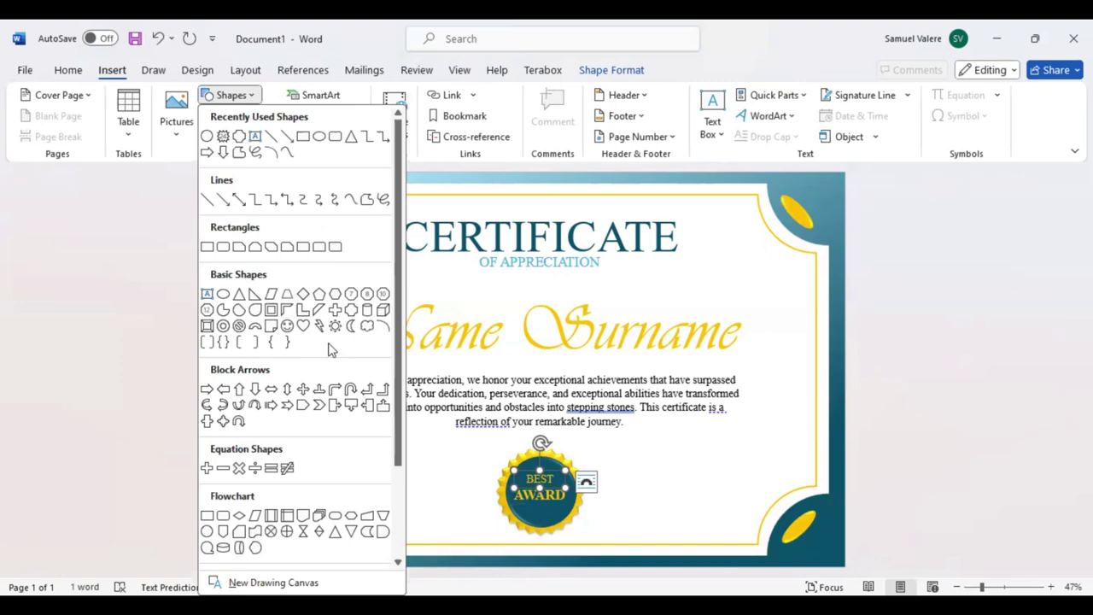
pyautogui.scroll(-1, 332, 350)
pyautogui.scroll(-1, 329, 349)
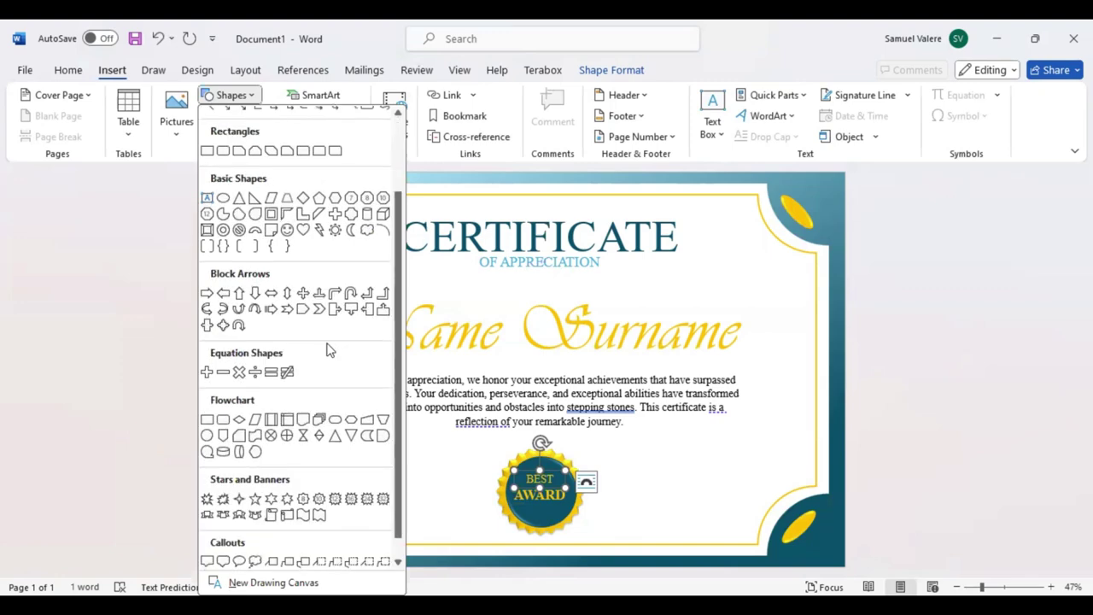
pyautogui.click(254, 499)
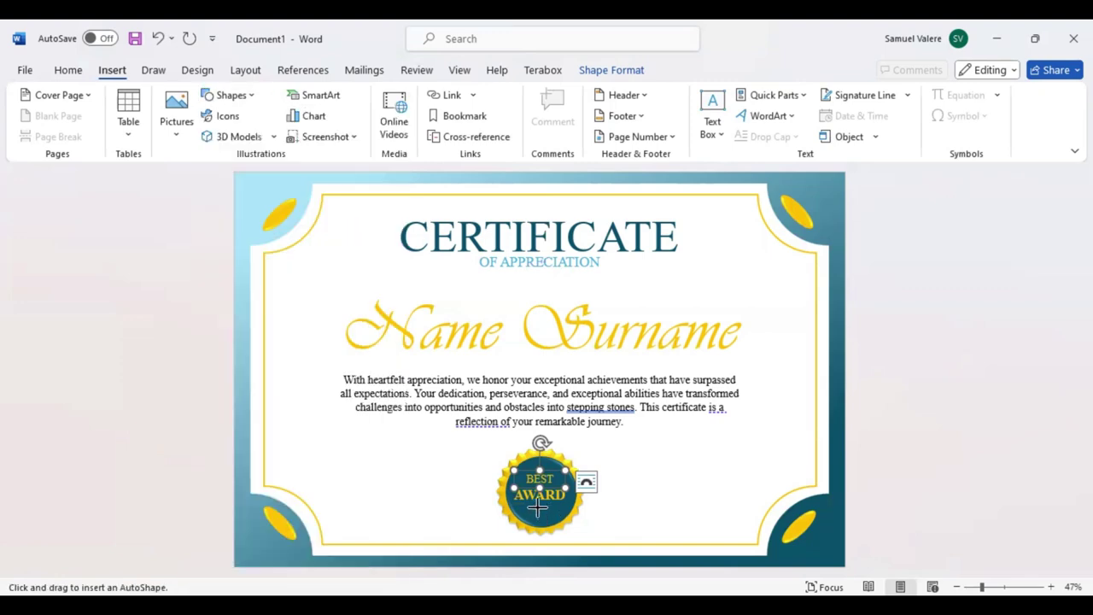
pyautogui.moveTo(537, 507)
pyautogui.mouseDown()
pyautogui.moveTo(564, 533)
pyautogui.moveTo(539, 554)
pyautogui.mouseUp()
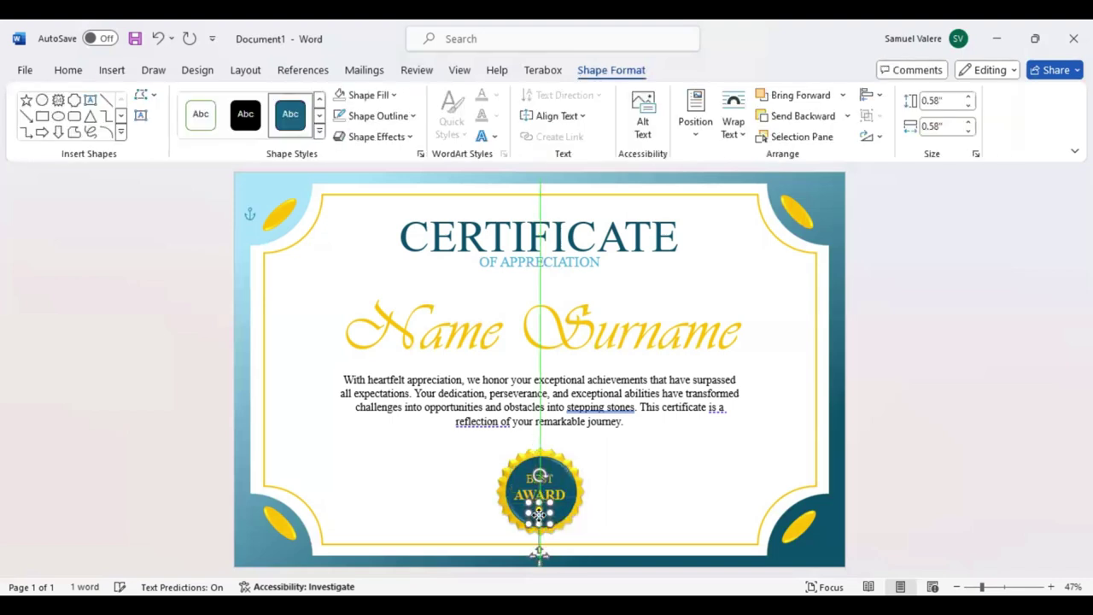
pyautogui.moveTo(539, 513); pyautogui.dragTo(539, 514)
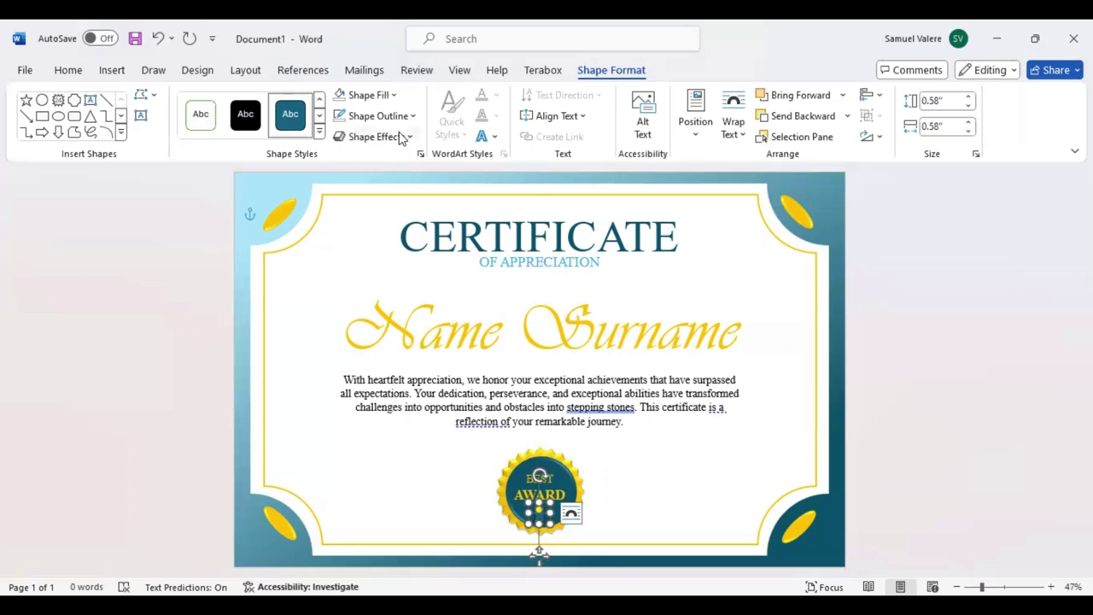
# - Fill the star gold and apply a preset effect, leaving its outline unchanged
pyautogui.click(394, 96)
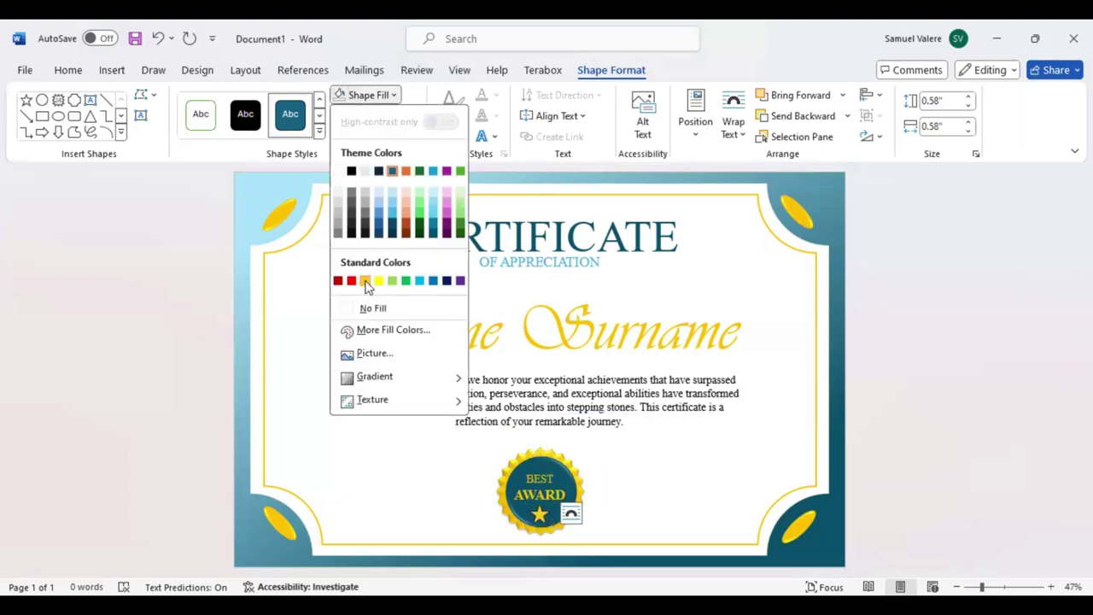
pyautogui.click(414, 214)
pyautogui.click(401, 136)
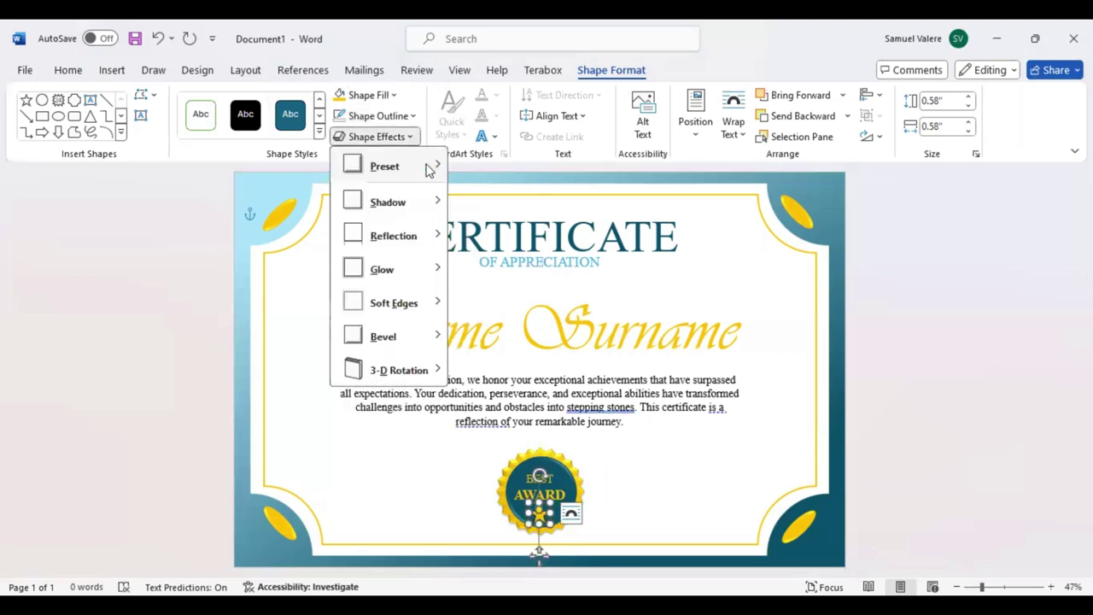
pyautogui.moveTo(385, 166)
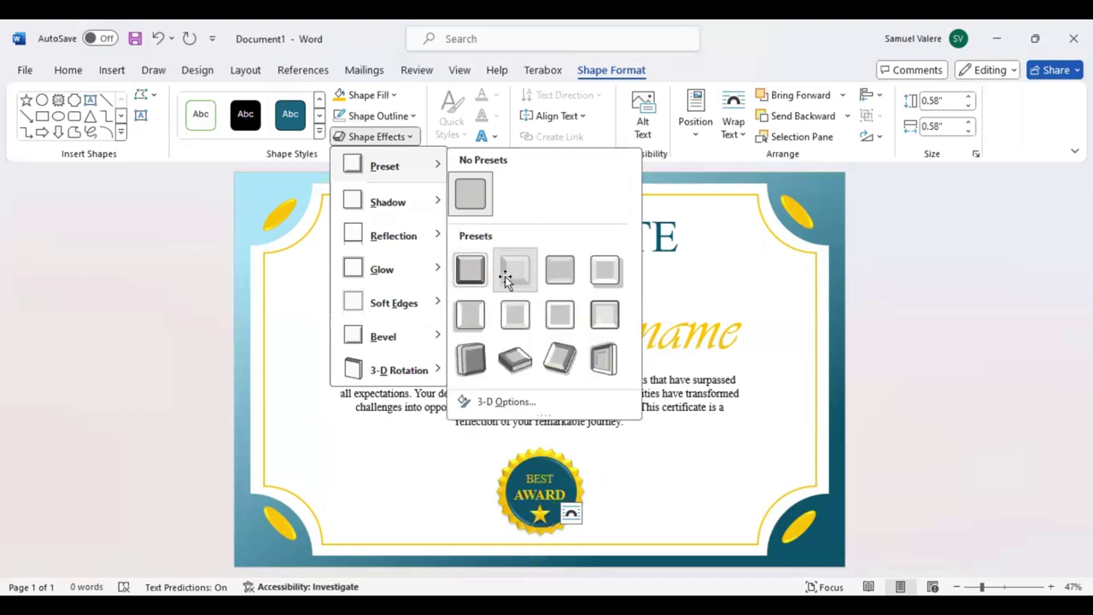
pyautogui.click(504, 271)
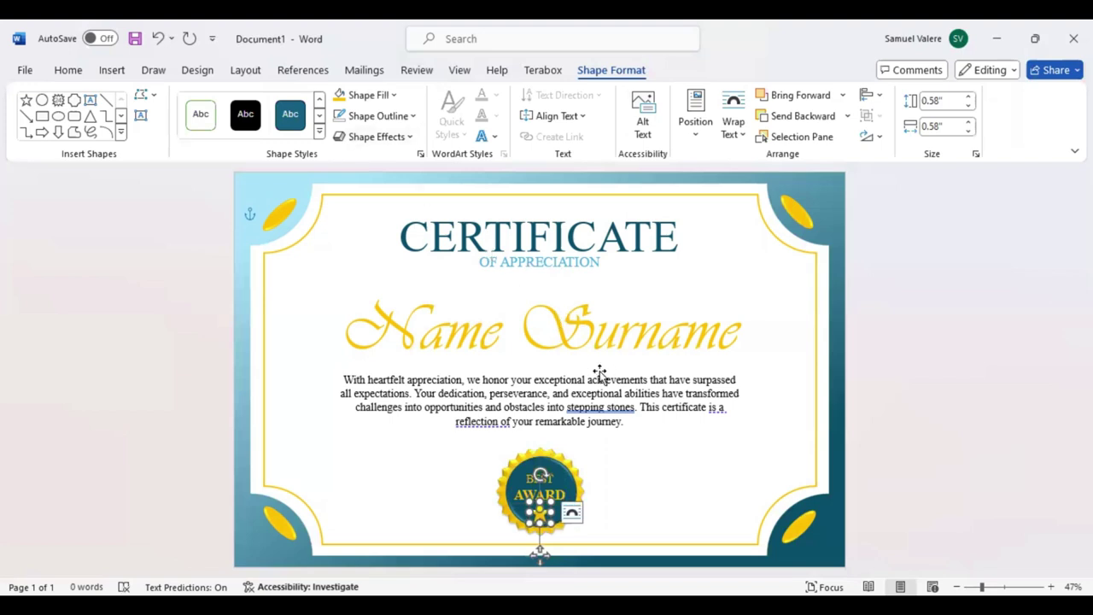
pyautogui.click(414, 117)
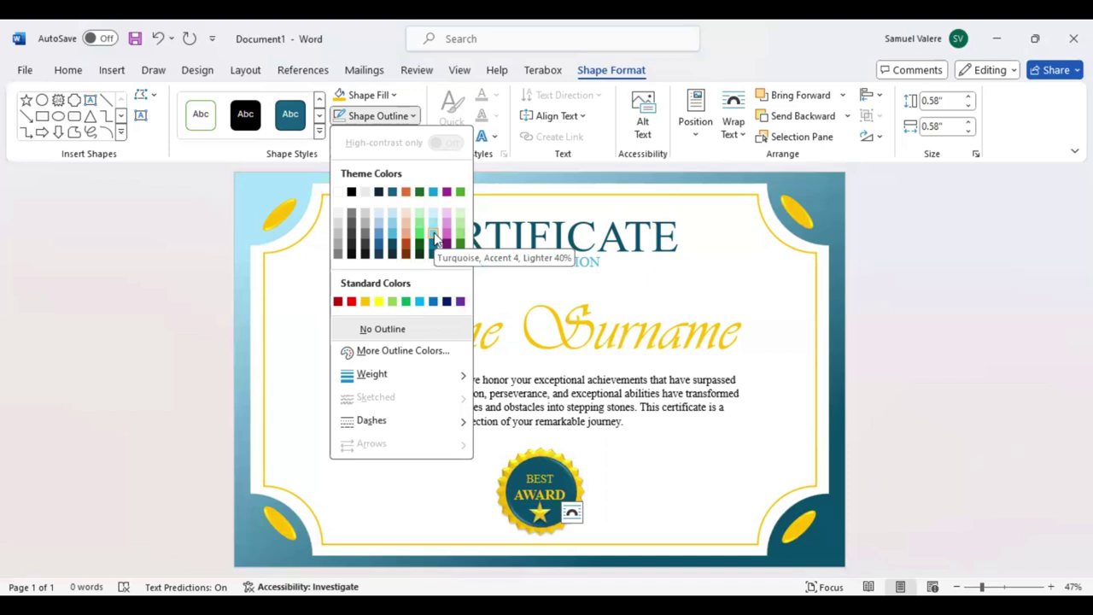
pyautogui.click(646, 471)
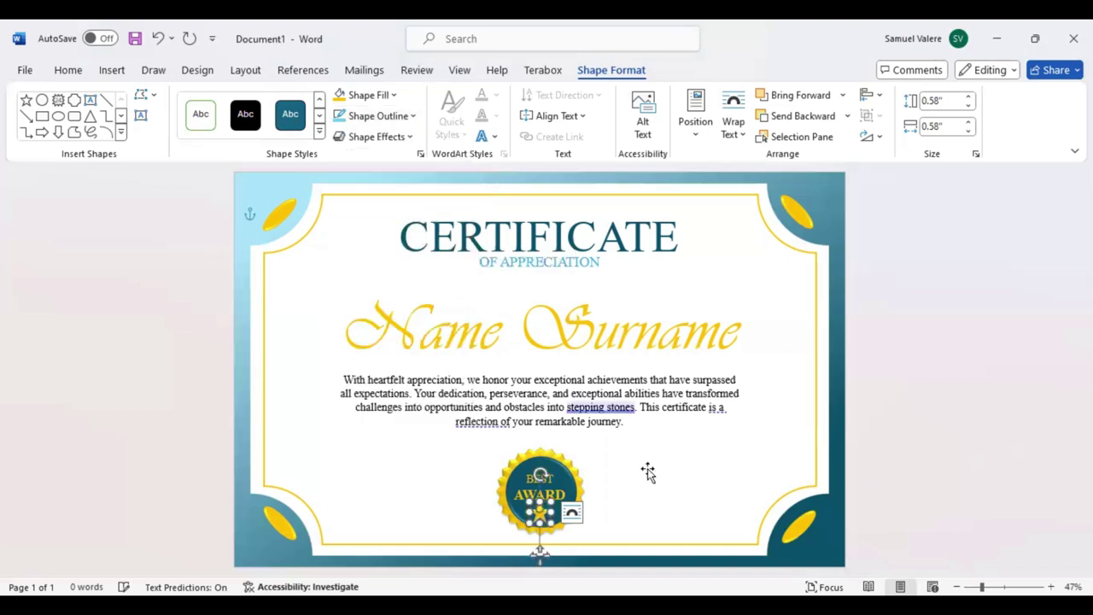
pyautogui.click(596, 518)
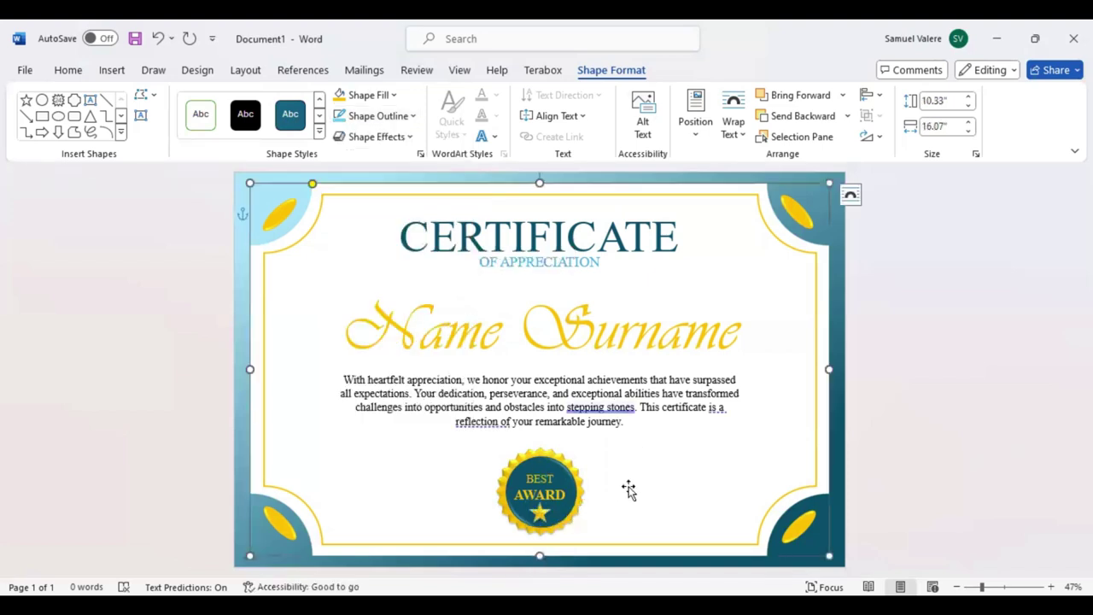
# - Nudge the BEST AWARD text up slightly above the star
pyautogui.click(540, 516)
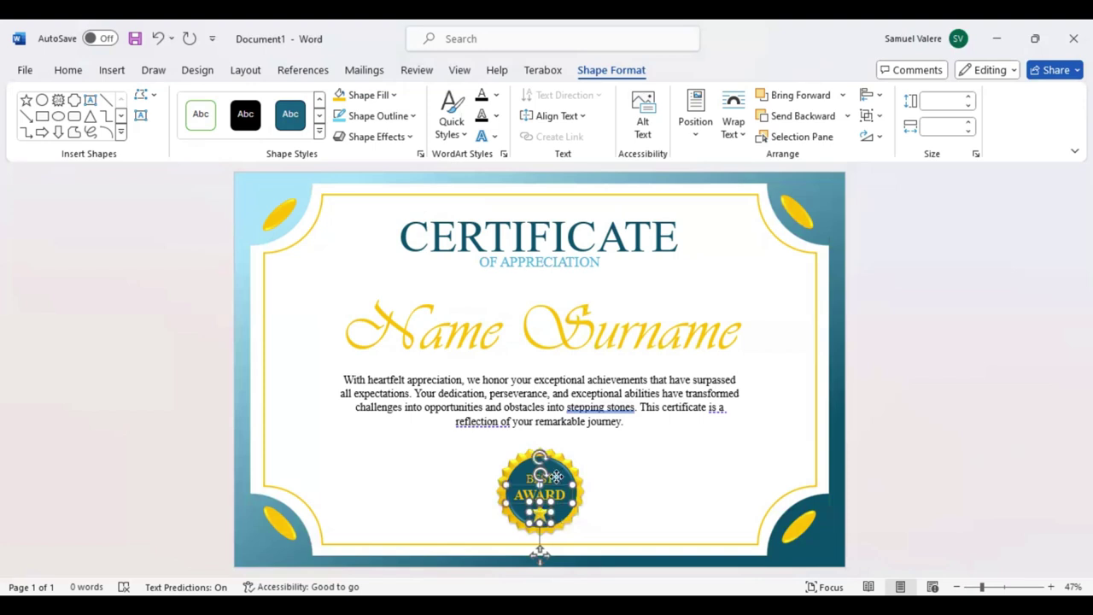
pyautogui.click(556, 476)
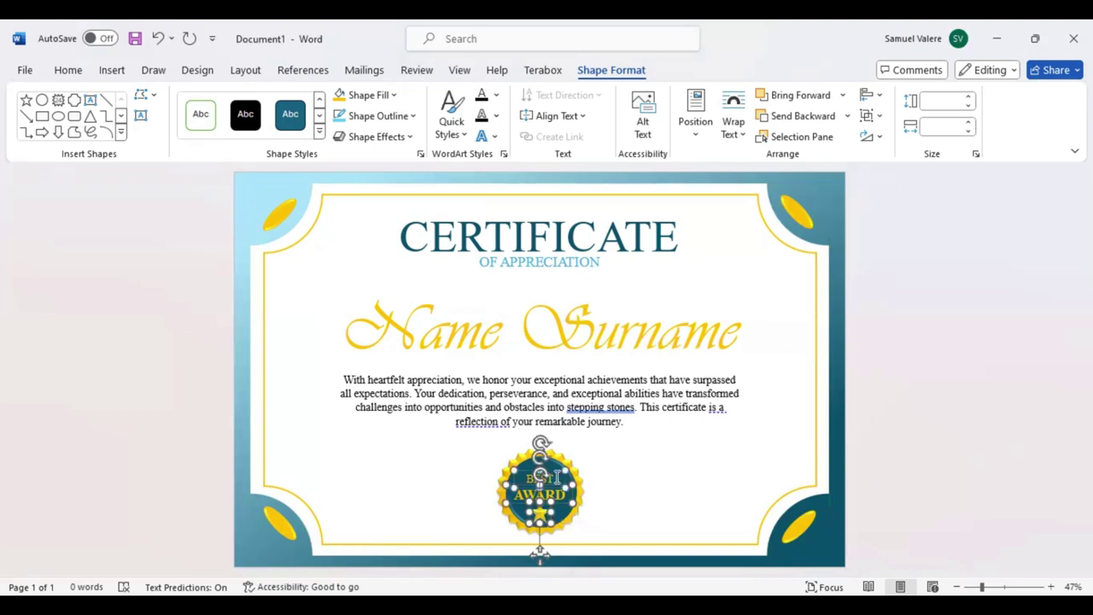
pyautogui.press('Up')
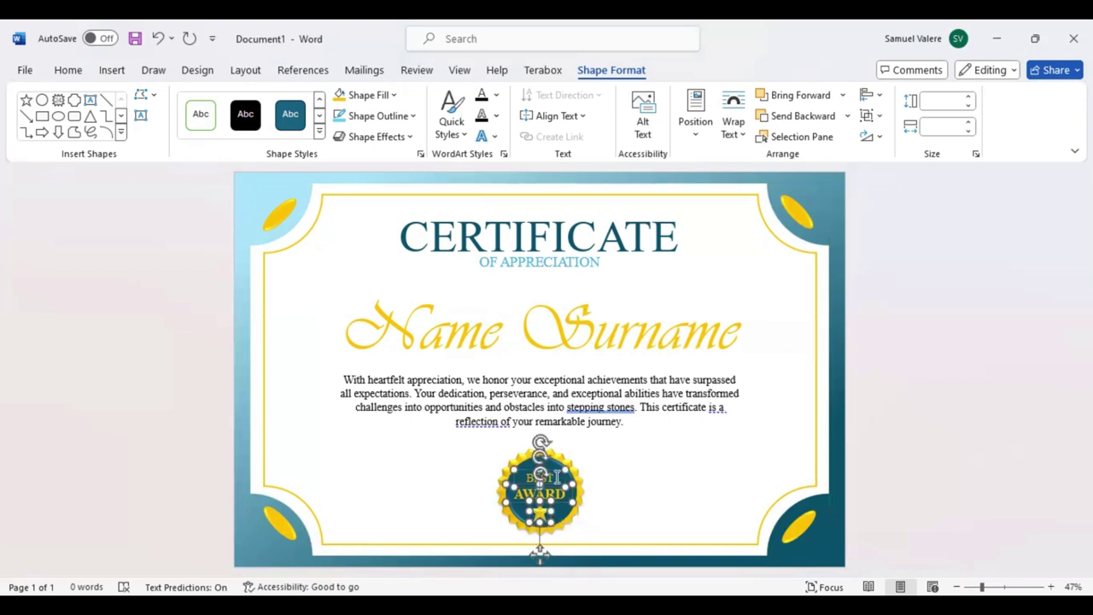
pyautogui.press('Up')
pyautogui.press('Up')
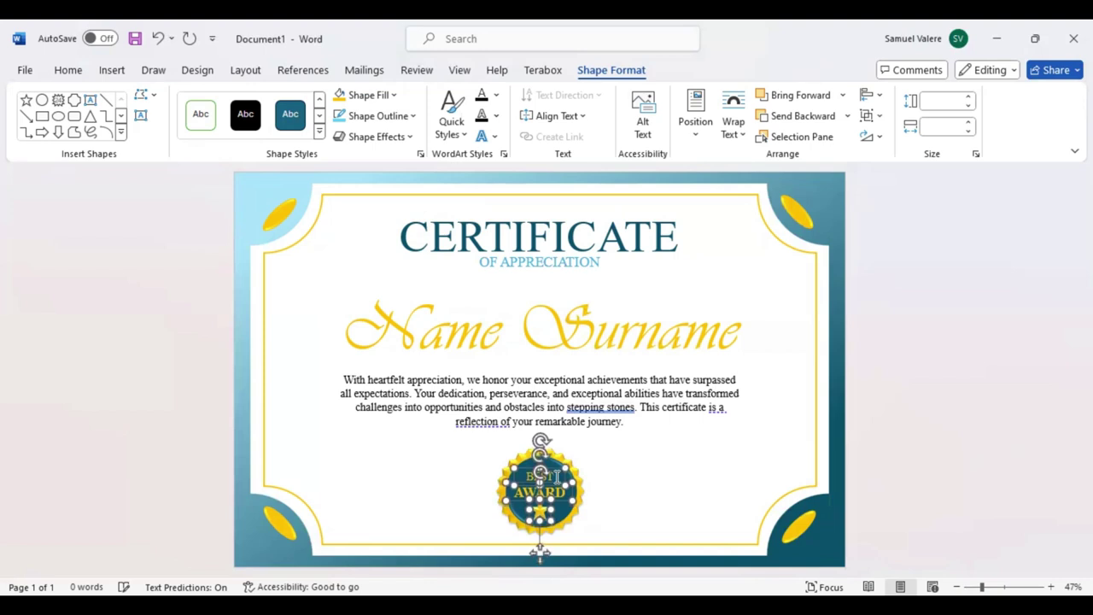
pyautogui.click(684, 464)
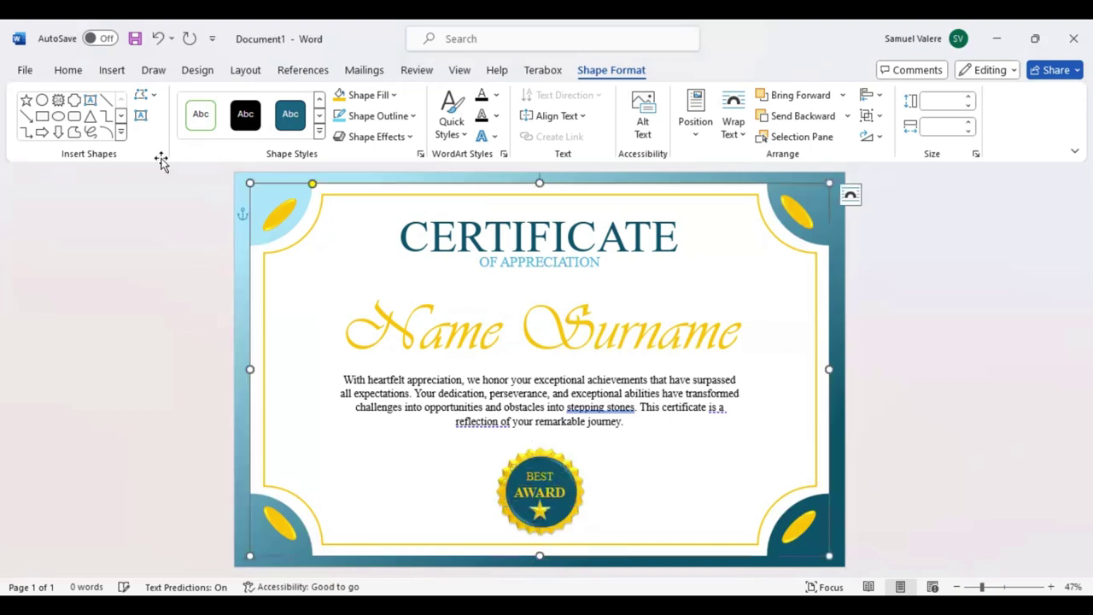
# - Draw a horizontal signature line to the left of the seal and nudge it into place
pyautogui.click(106, 100)
pyautogui.moveTo(340, 488); pyautogui.dragTo(443, 488)
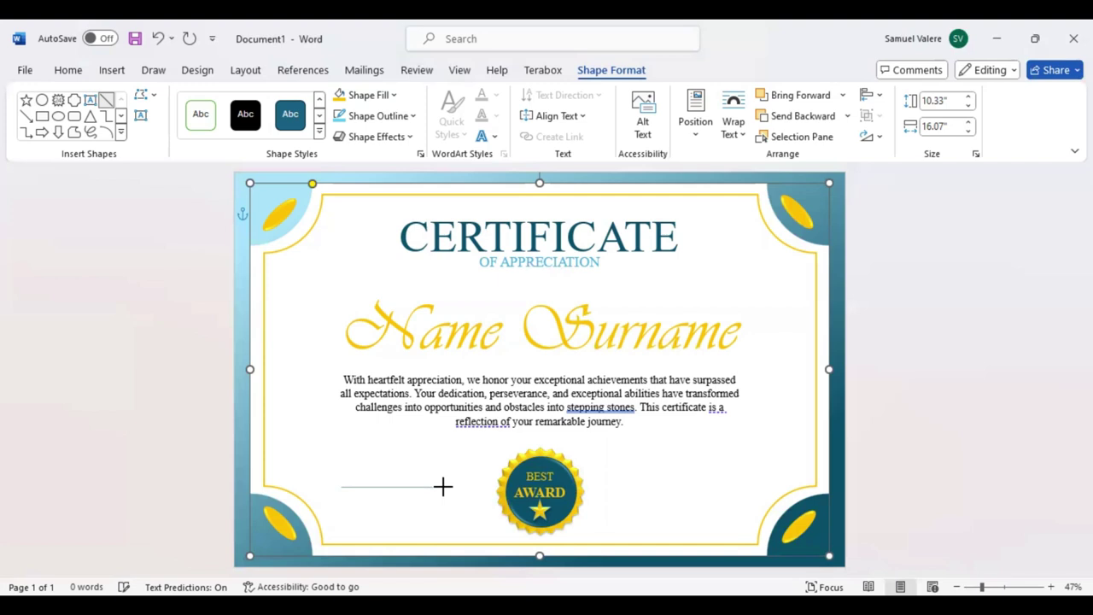
pyautogui.moveTo(442, 487); pyautogui.dragTo(443, 496)
pyautogui.press('Down')
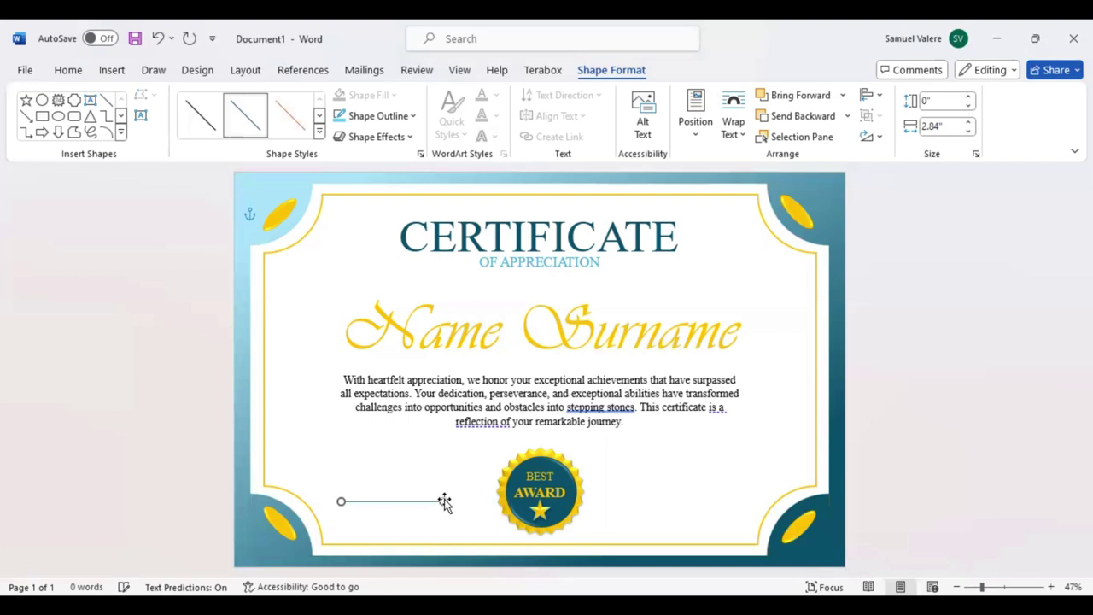
pyautogui.press('Right')
pyautogui.press('Right')
pyautogui.press('Right')
pyautogui.press('Right')
pyautogui.press('Right')
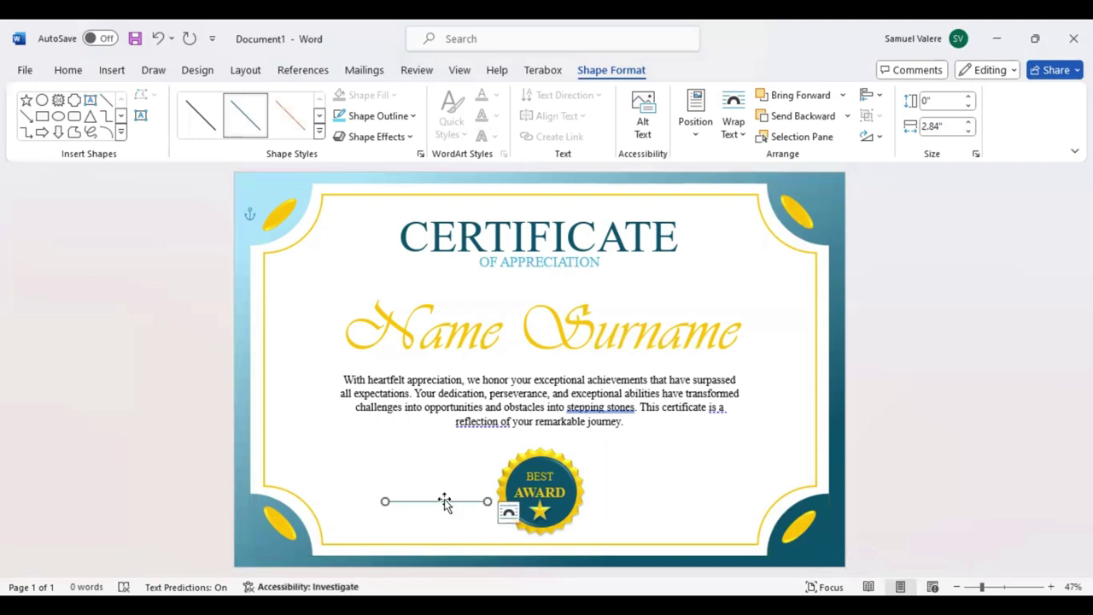
pyautogui.press('Right')
pyautogui.press('Down')
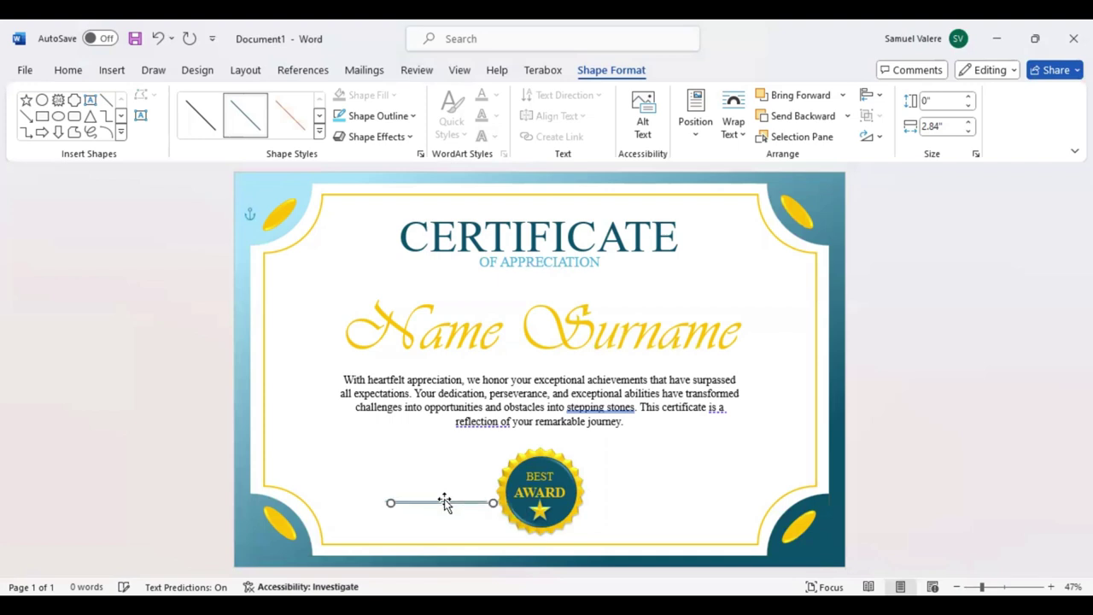
# - Paste a copy of the signature line and slide it to the right of the seal
pyautogui.press('Escape')
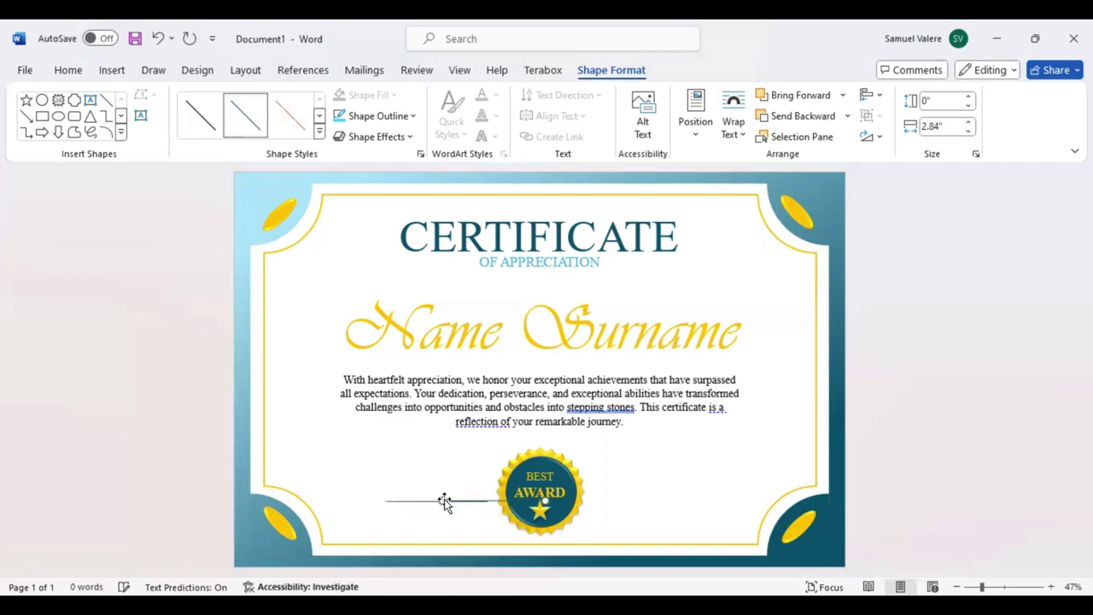
pyautogui.hotkey('ctrl', 'v')
pyautogui.press('Right')
pyautogui.press('Right')
pyautogui.press('Right')
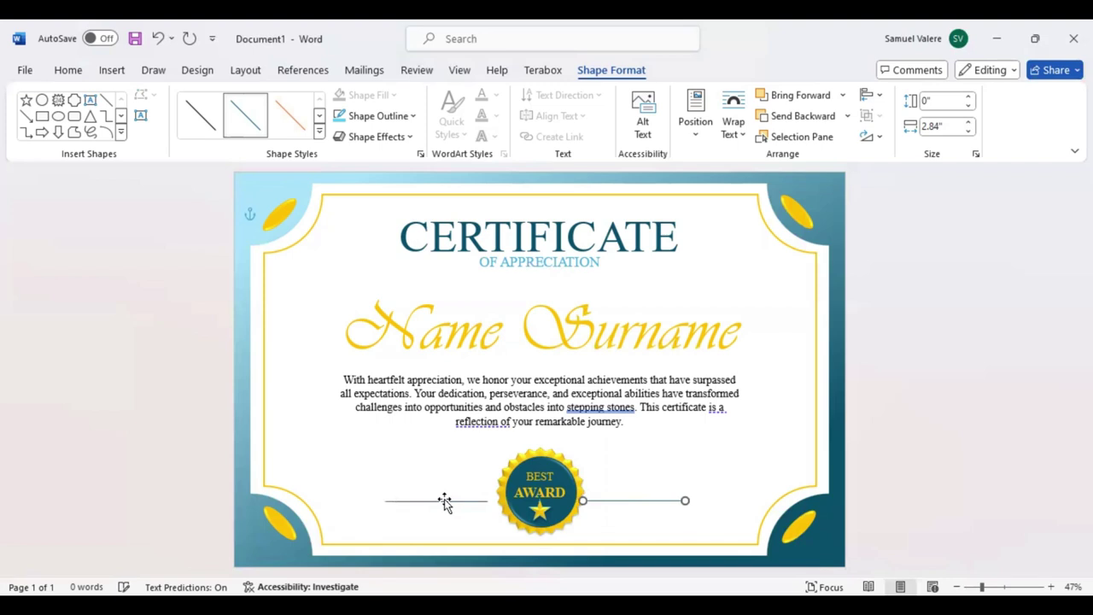
pyautogui.press('Right')
pyautogui.press('Right')
pyautogui.press('Right')
pyautogui.press('Right')
# - Reselect the left signature line, then the certificate background shape
pyautogui.click(440, 501)
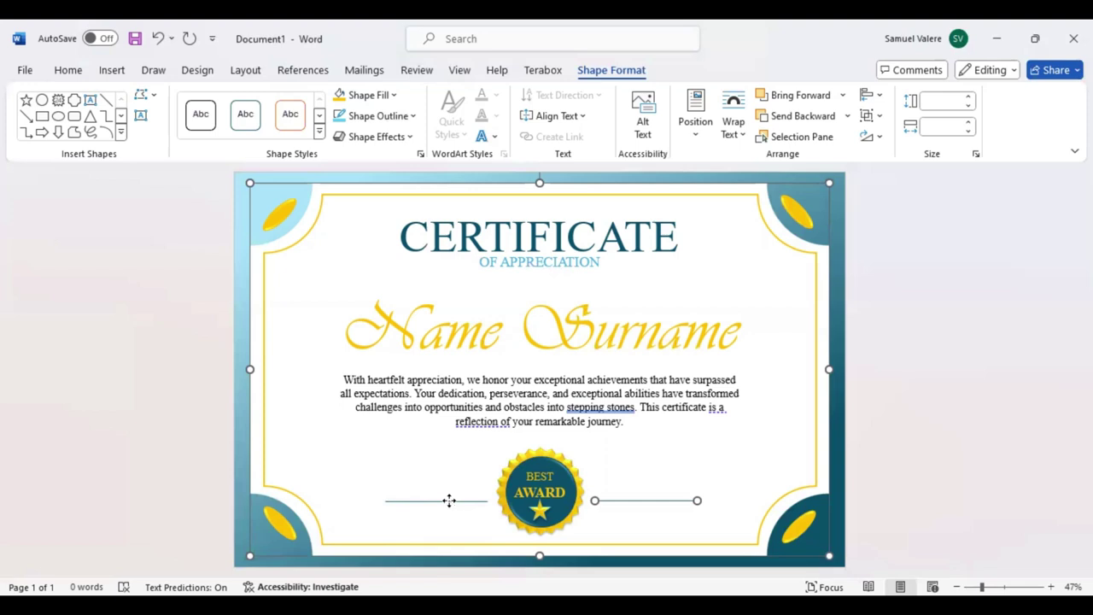
pyautogui.keyDown('shift'); pyautogui.click(449, 500); pyautogui.keyUp('shift')
pyautogui.click(442, 504)
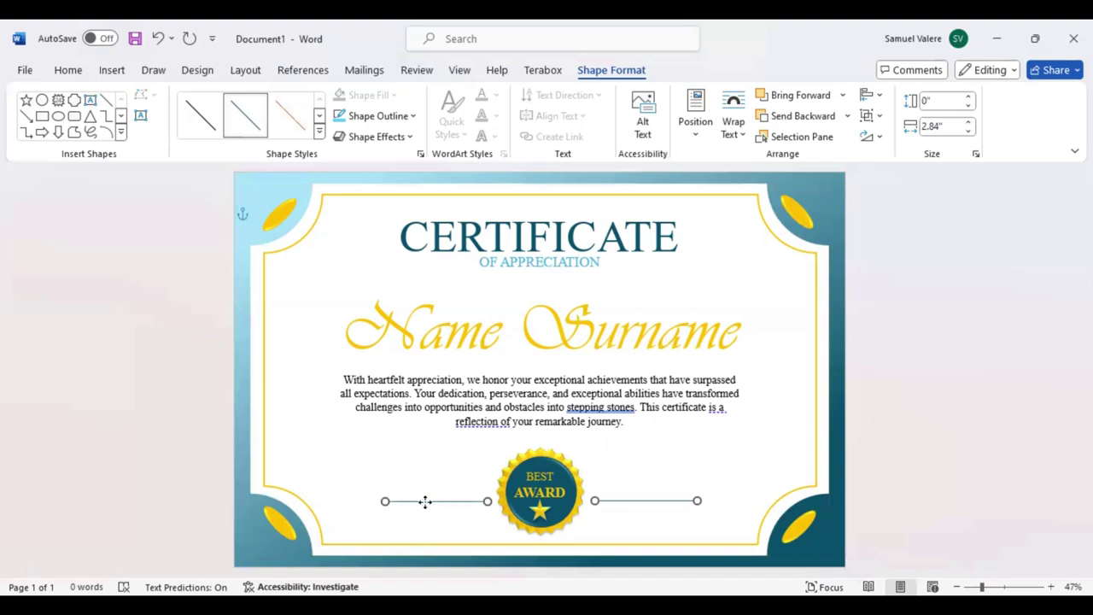
pyautogui.click(377, 361)
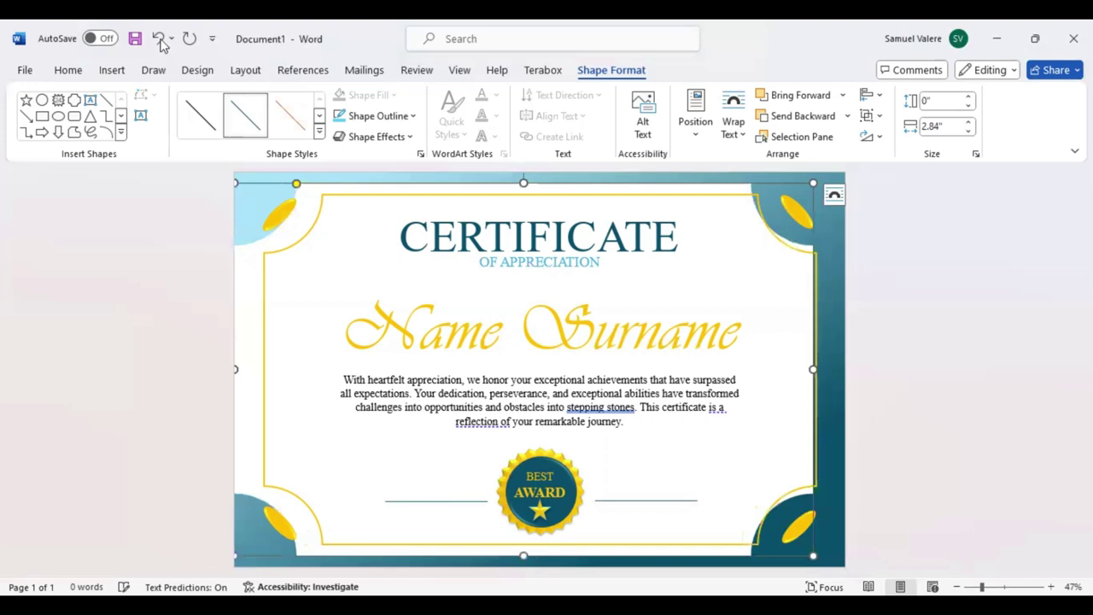
# - Undo the background shift and add a Signature text box under the left line
pyautogui.click(158, 39)
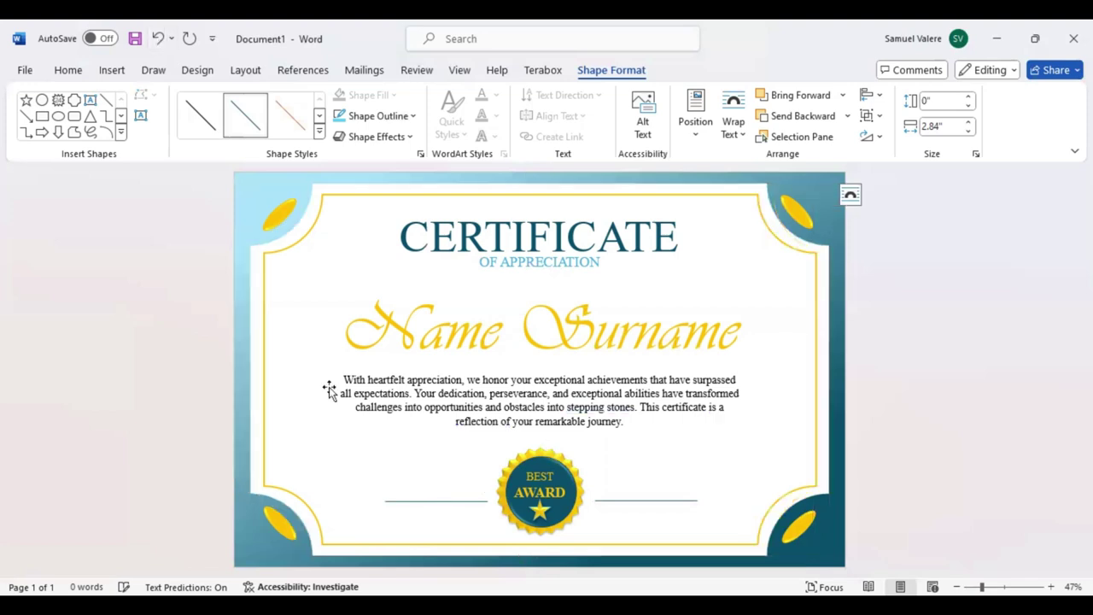
pyautogui.click(141, 116)
pyautogui.click(473, 523)
pyautogui.moveTo(475, 523); pyautogui.dragTo(410, 511)
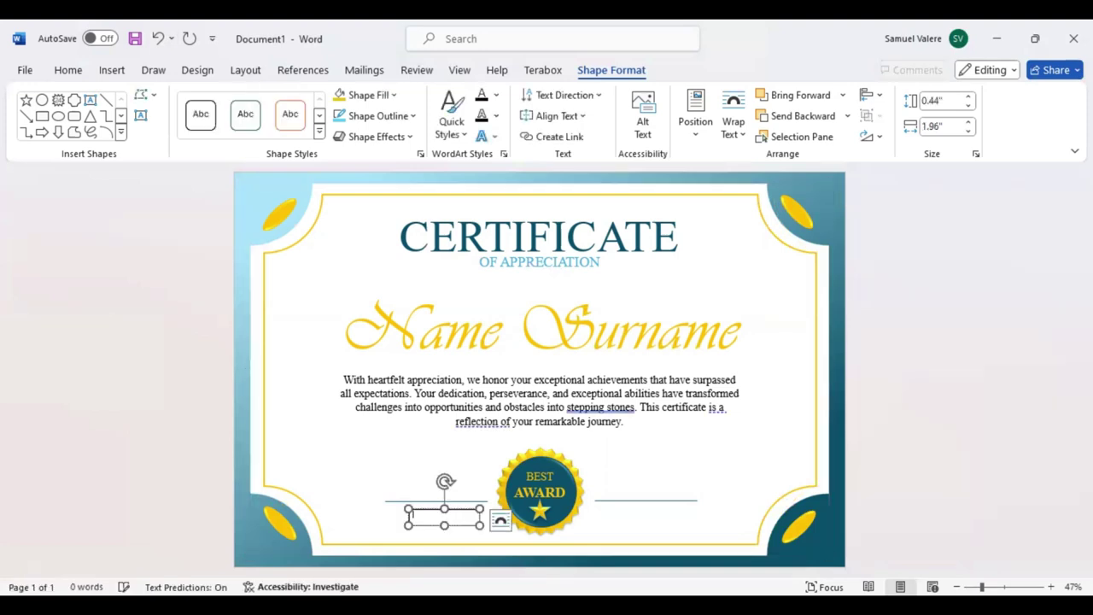
pyautogui.write('ture')
pyautogui.hotkey('ctrl', 'a')
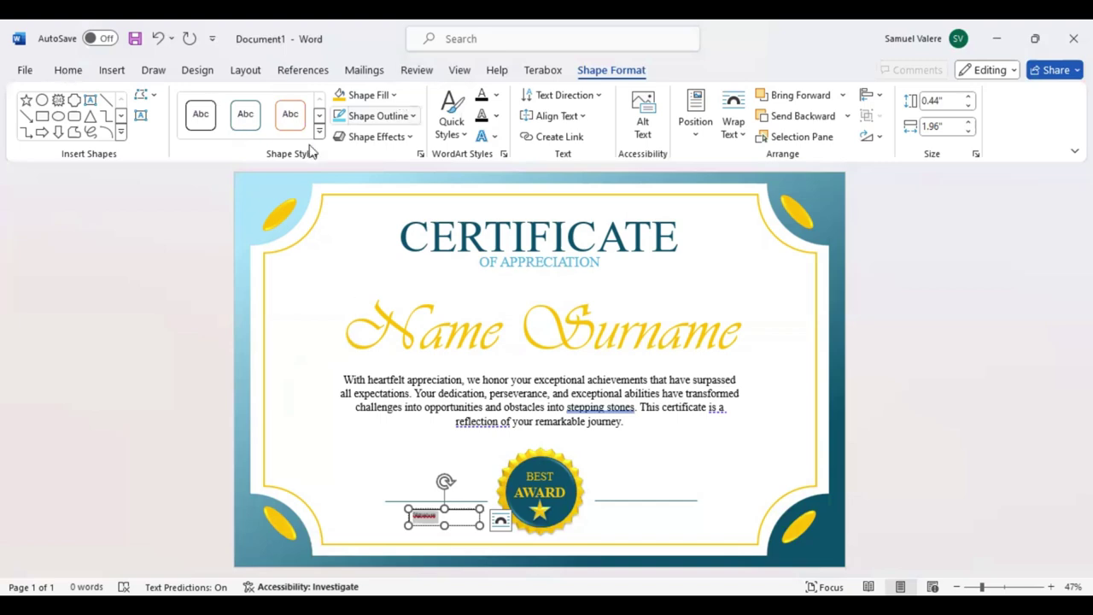
# - Set the caption to Times New Roman 14 in dark teal
pyautogui.click(69, 72)
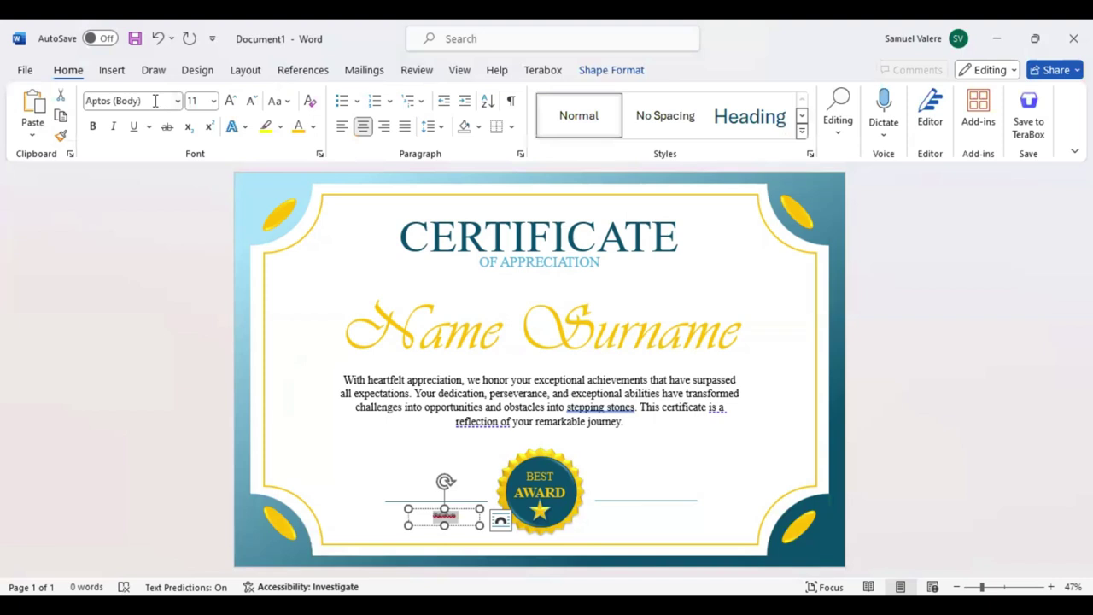
pyautogui.click(155, 101)
pyautogui.write('Times New Roman')
pyautogui.press('Return')
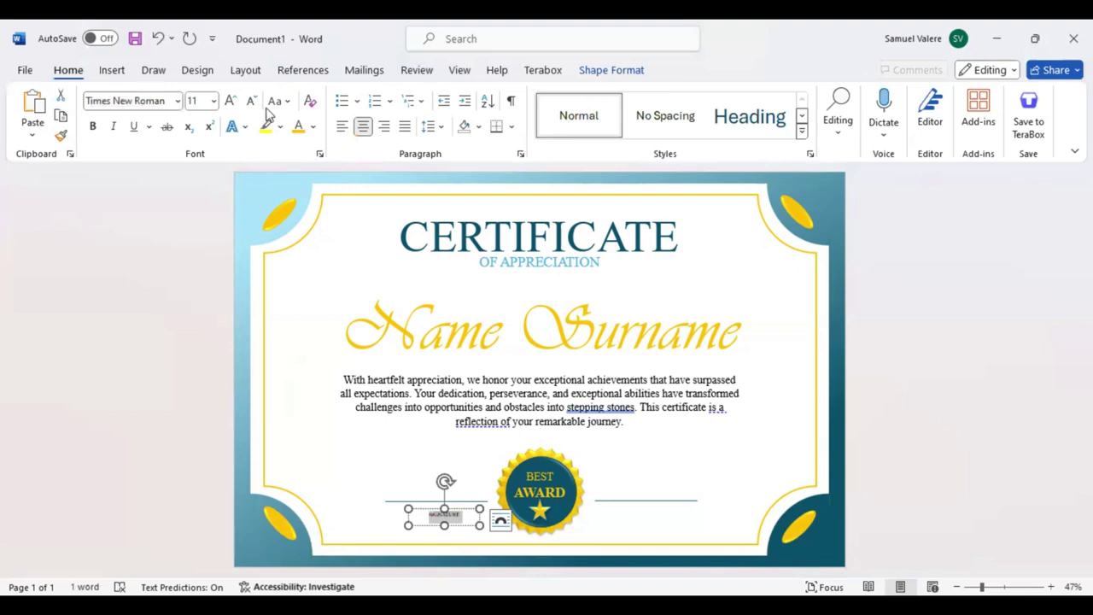
pyautogui.click(237, 103)
pyautogui.click(236, 103)
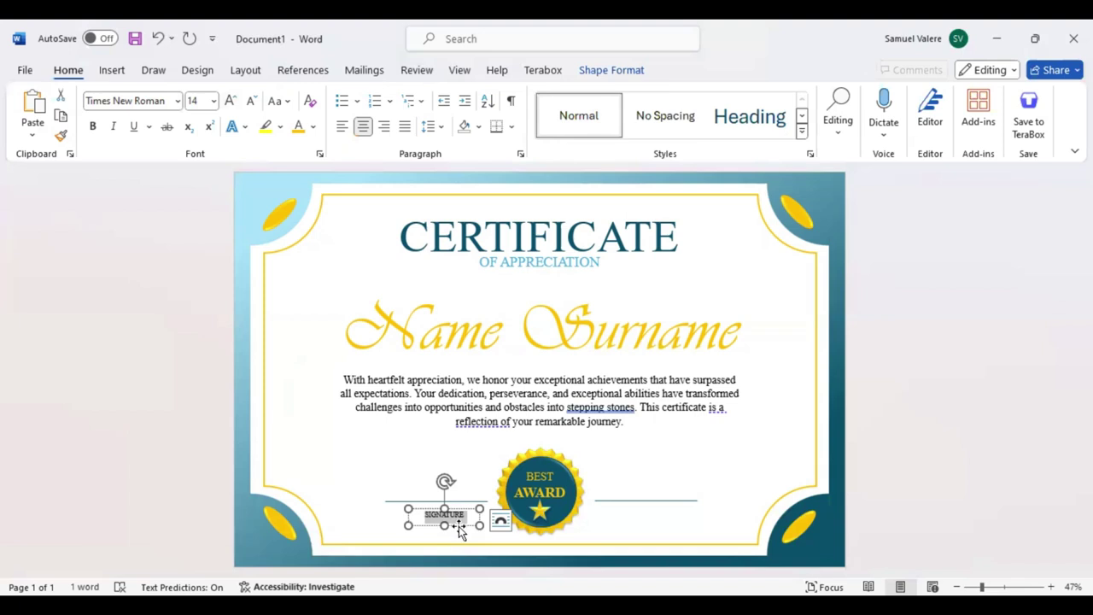
pyautogui.click(313, 127)
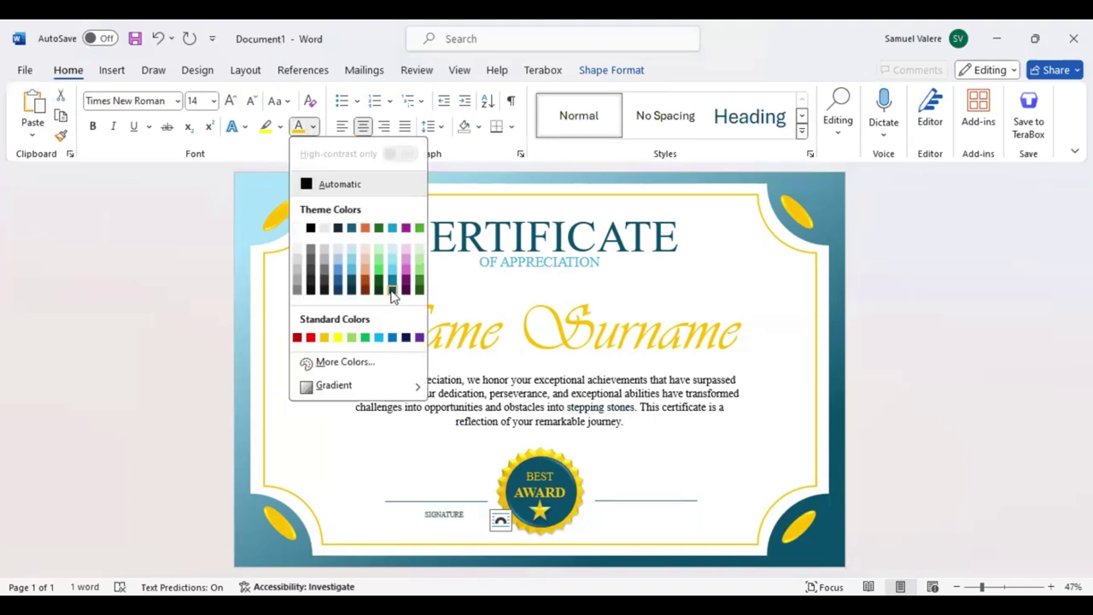
pyautogui.click(394, 295)
# - Centre the SIGNATURE caption beneath the left signature line
pyautogui.click(447, 517)
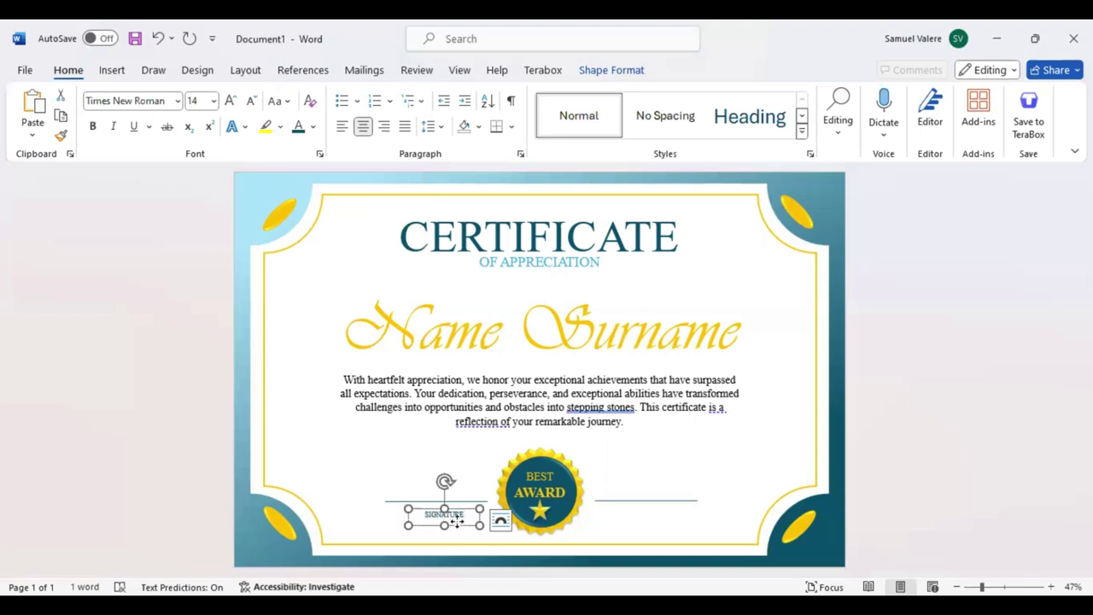
pyautogui.moveTo(457, 520); pyautogui.dragTo(449, 518)
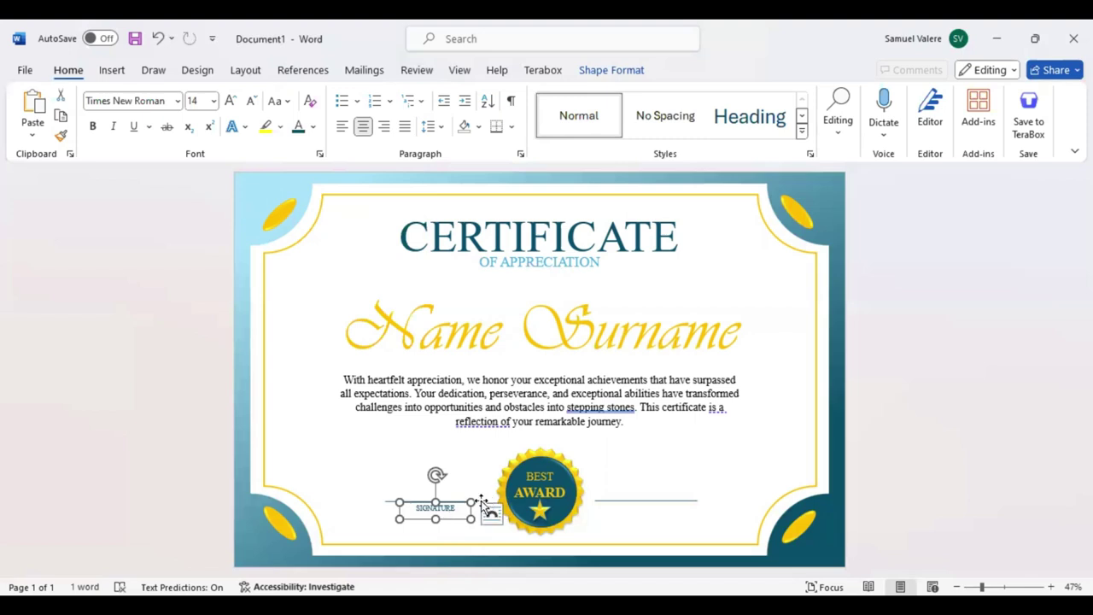
pyautogui.click(478, 501)
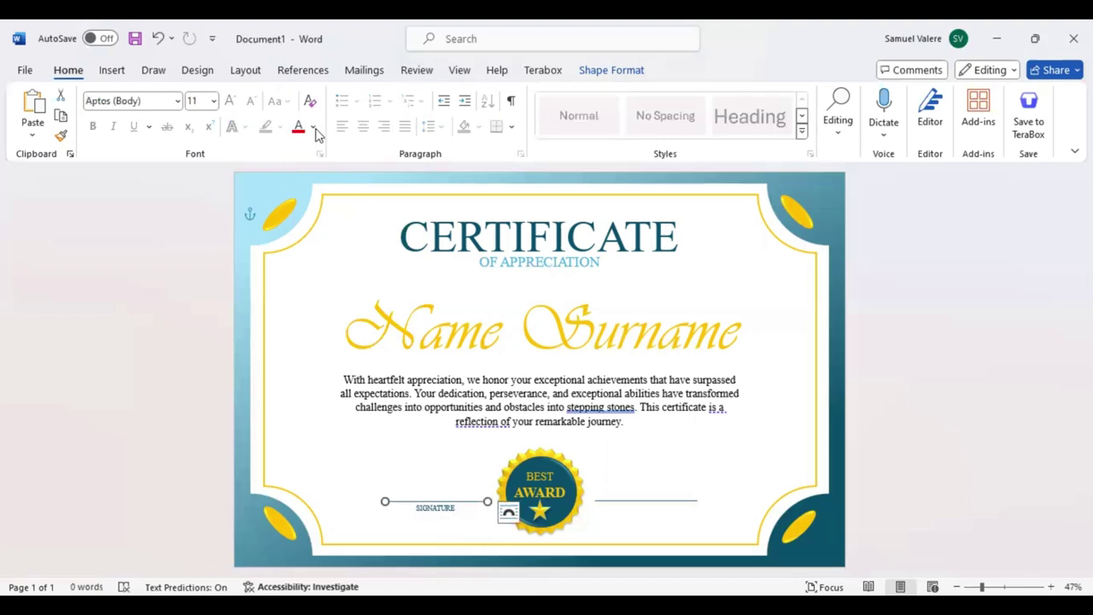
# - Make the outlines of both the left and right signature lines black
pyautogui.click(622, 76)
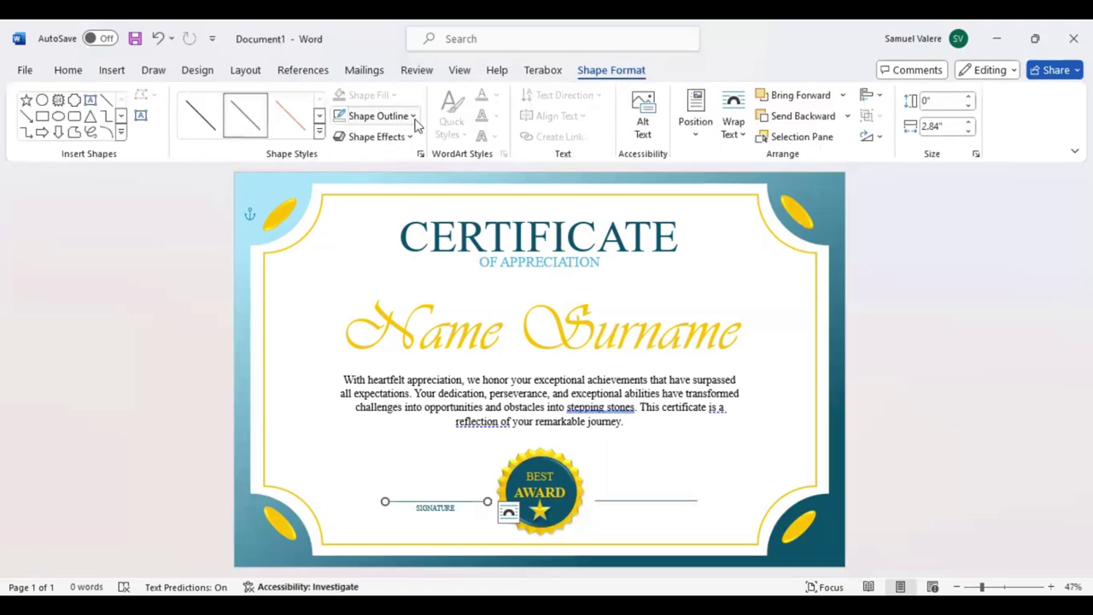
pyautogui.click(414, 120)
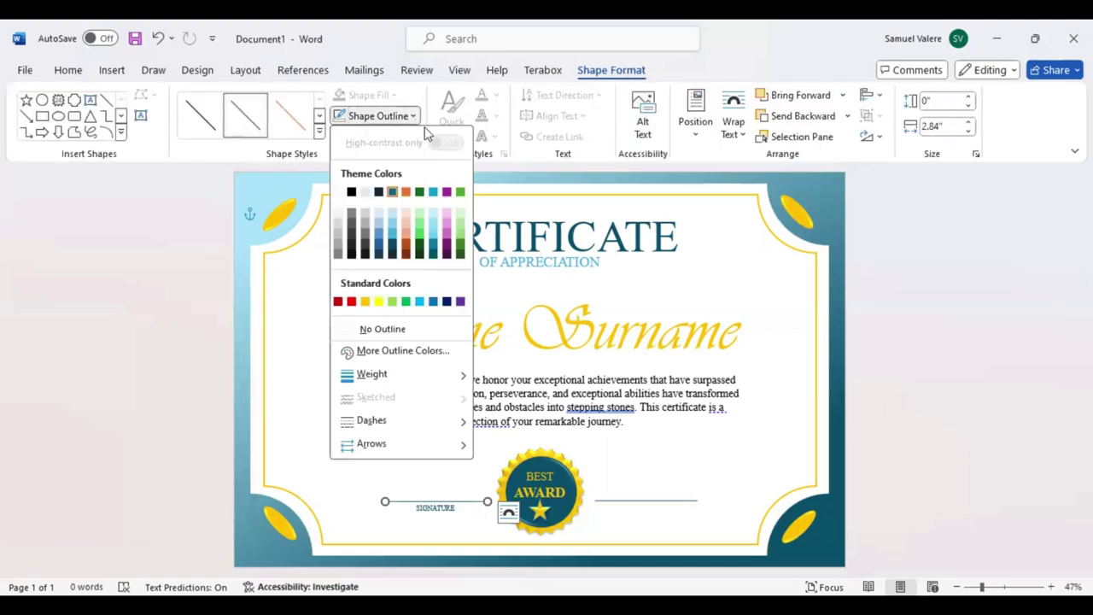
pyautogui.click(352, 192)
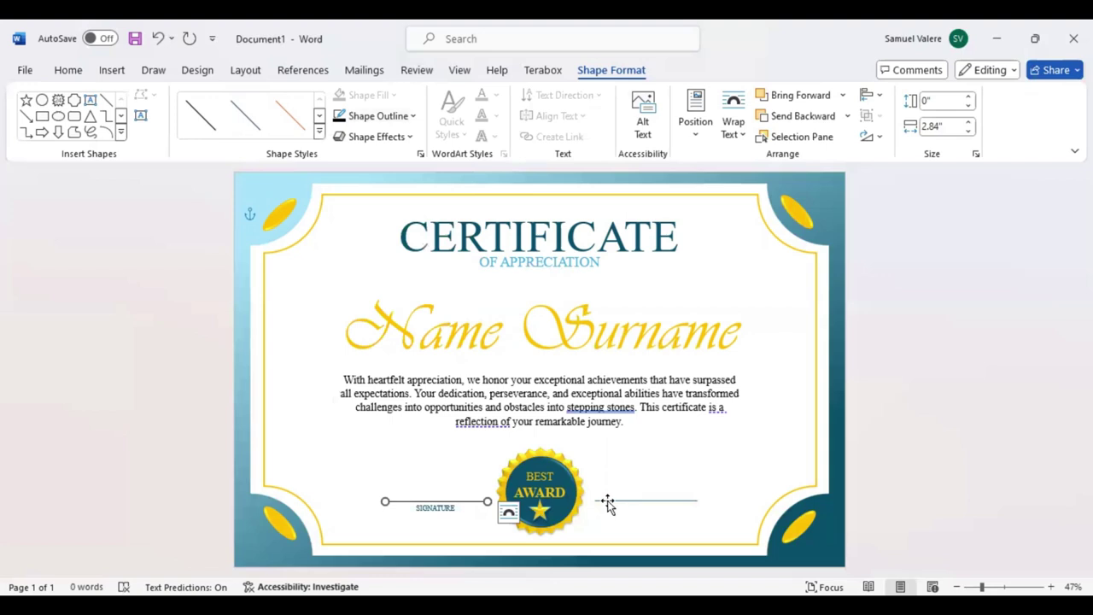
pyautogui.click(607, 501)
pyautogui.click(350, 120)
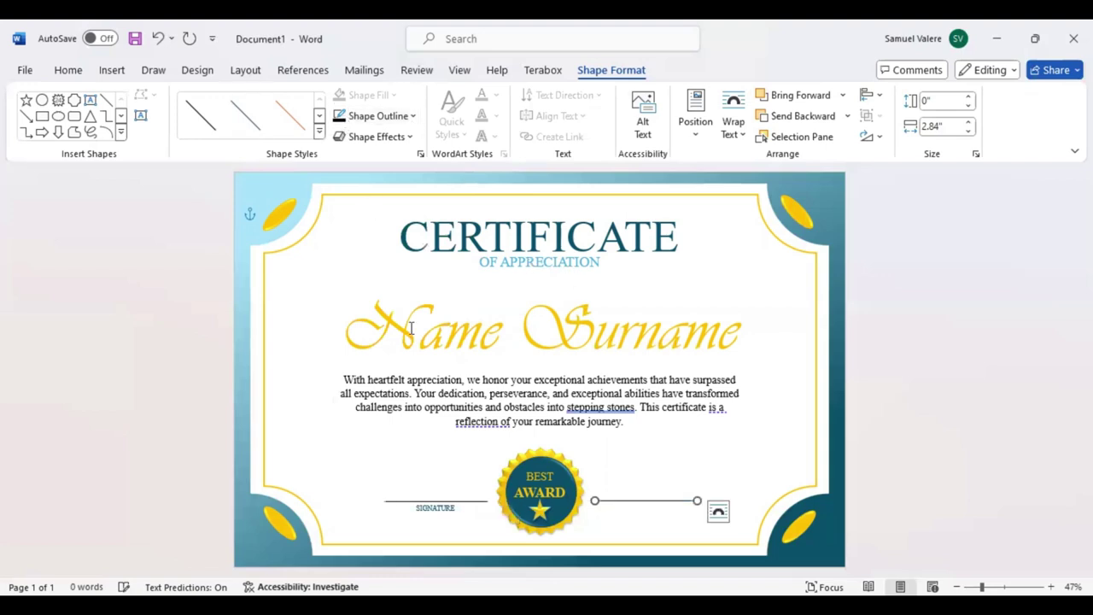
# - Copy the SIGNATURE caption under the right line and change its text to DATE
pyautogui.click(443, 509)
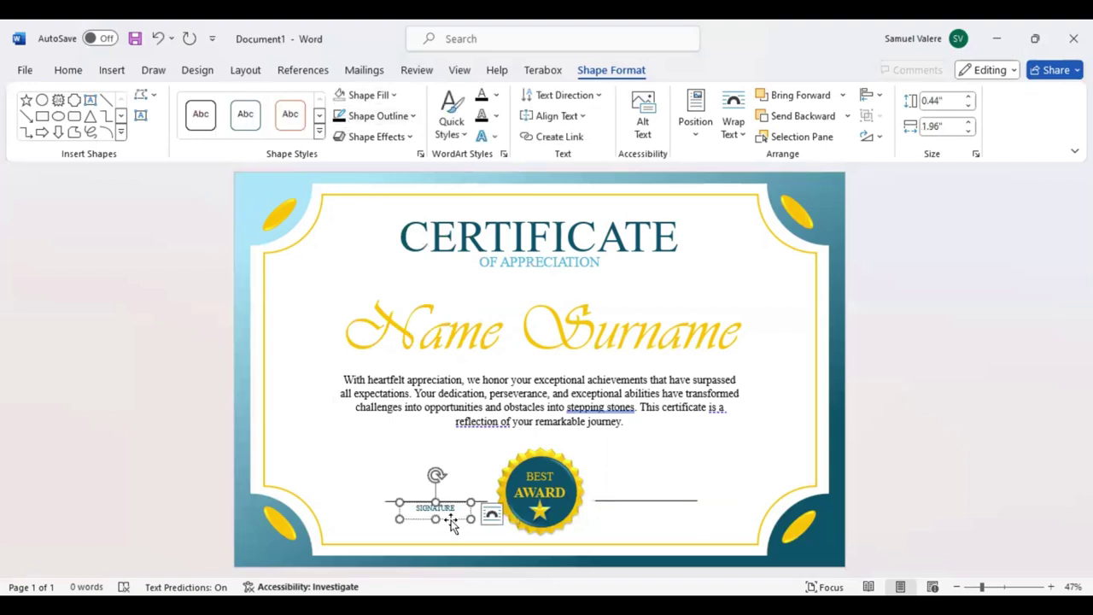
pyautogui.moveTo(451, 523); pyautogui.dragTo(664, 517)
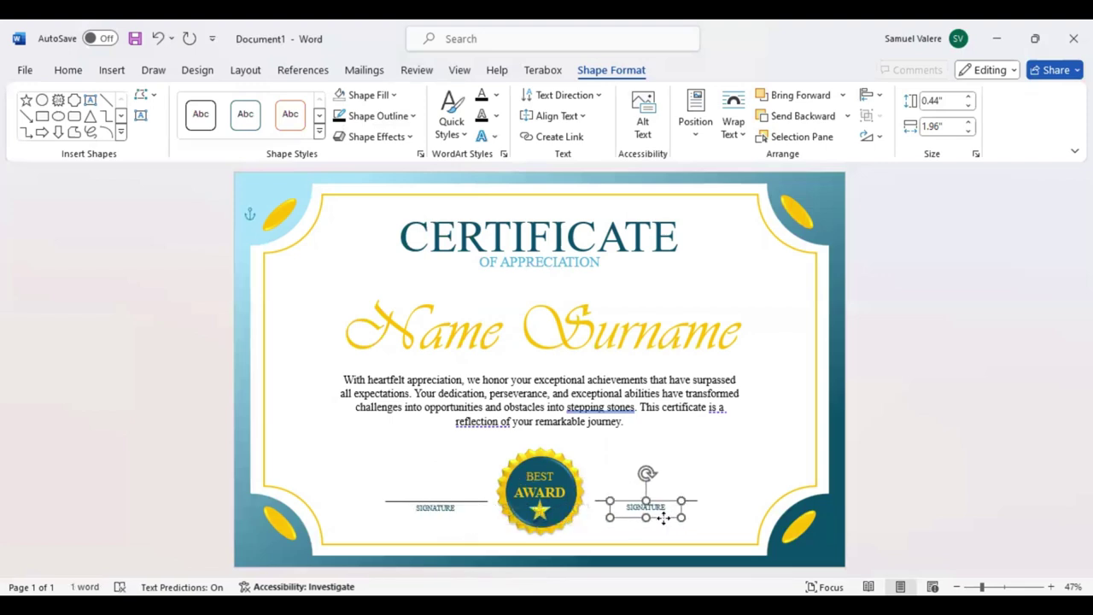
pyautogui.doubleClick(653, 514)
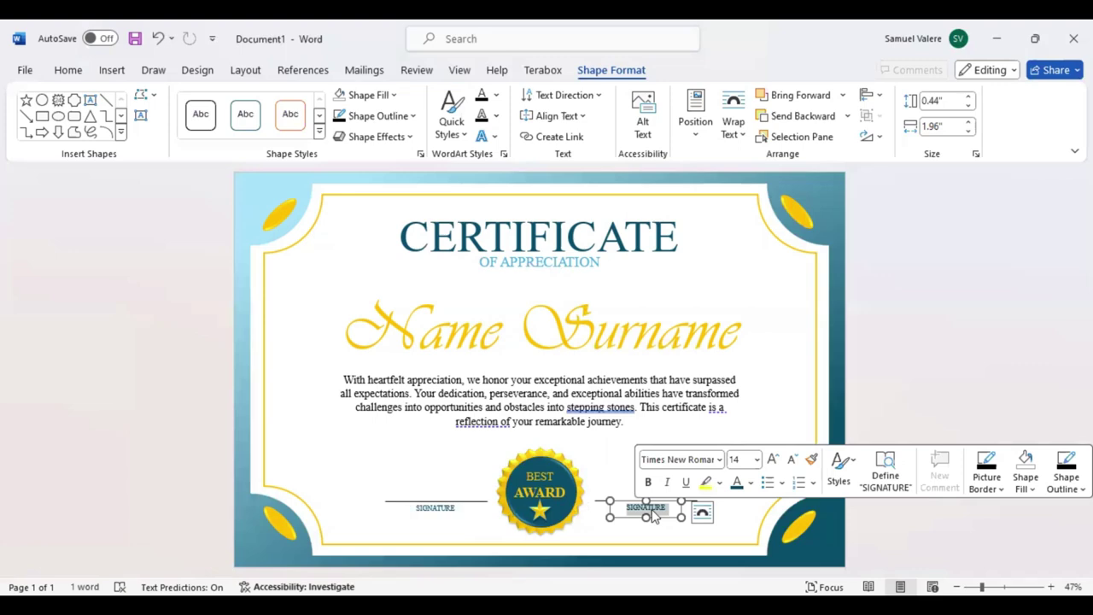
pyautogui.write('DATE')
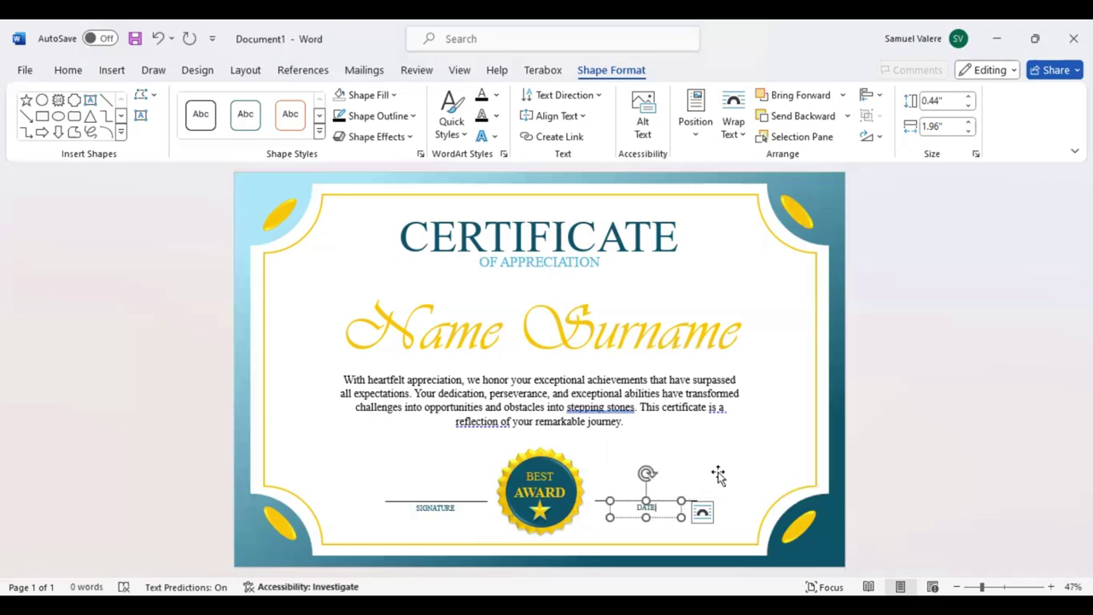